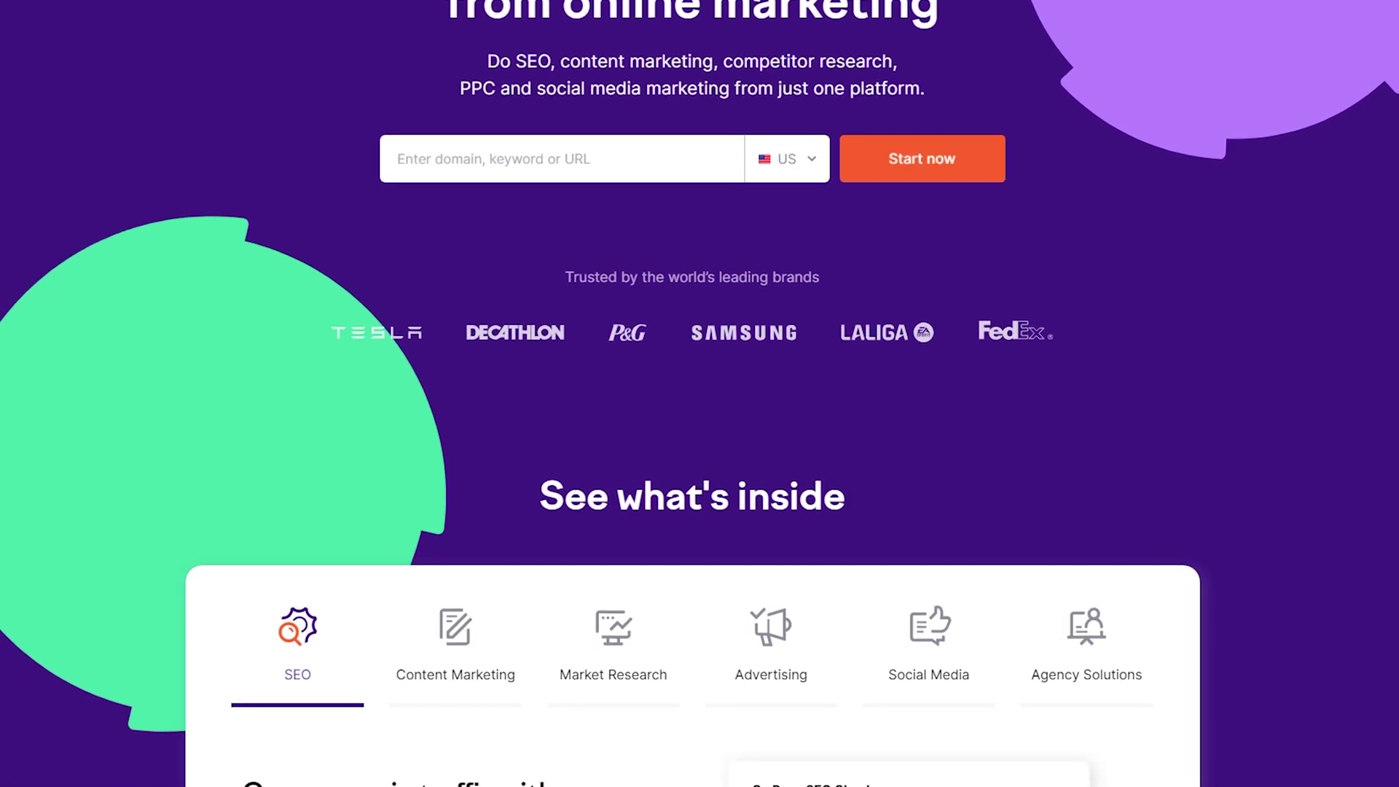
- Scroll the Semrush homepage and start the free ContentShake AI sign-up
scroll(700, 393, "down", 4)
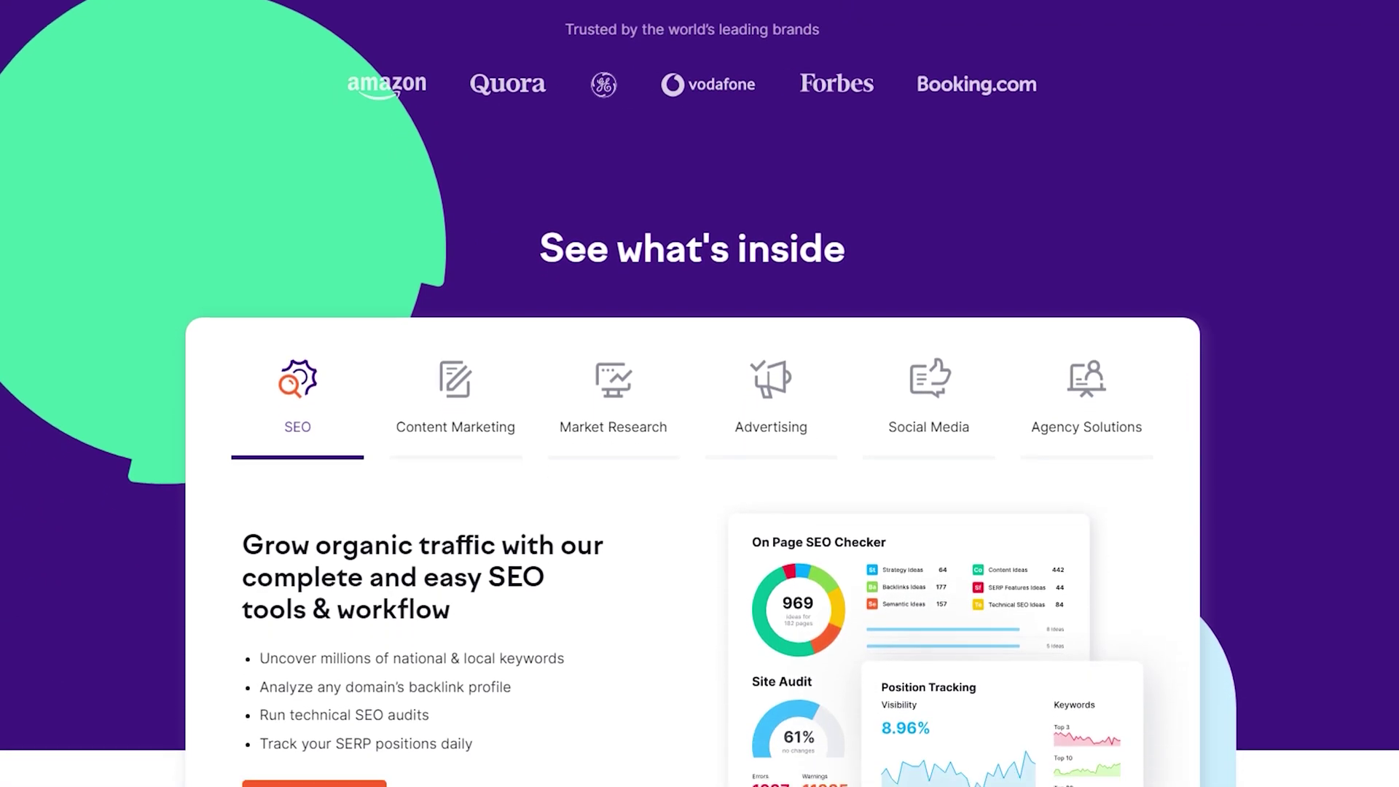
scroll(699, 393, "down", 4)
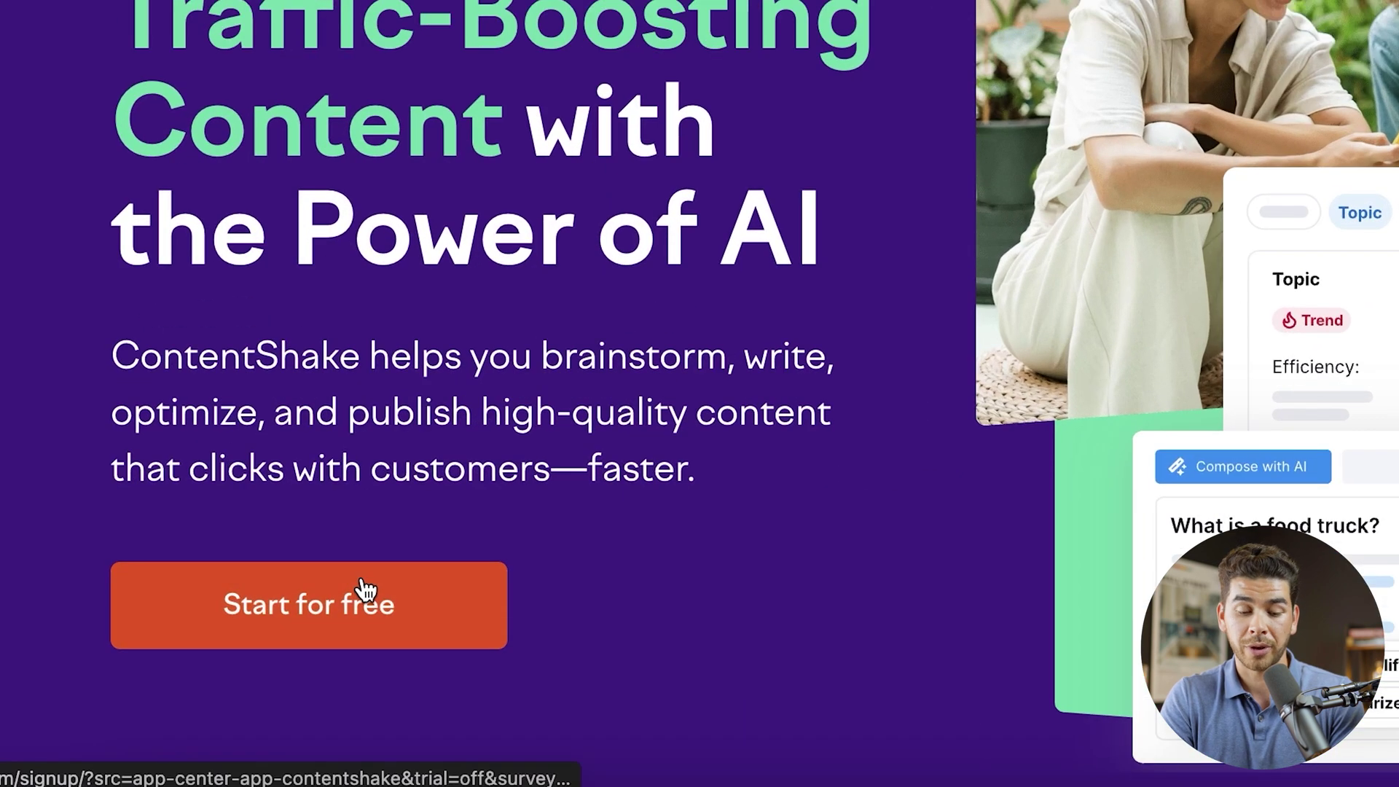
left_click(337, 669)
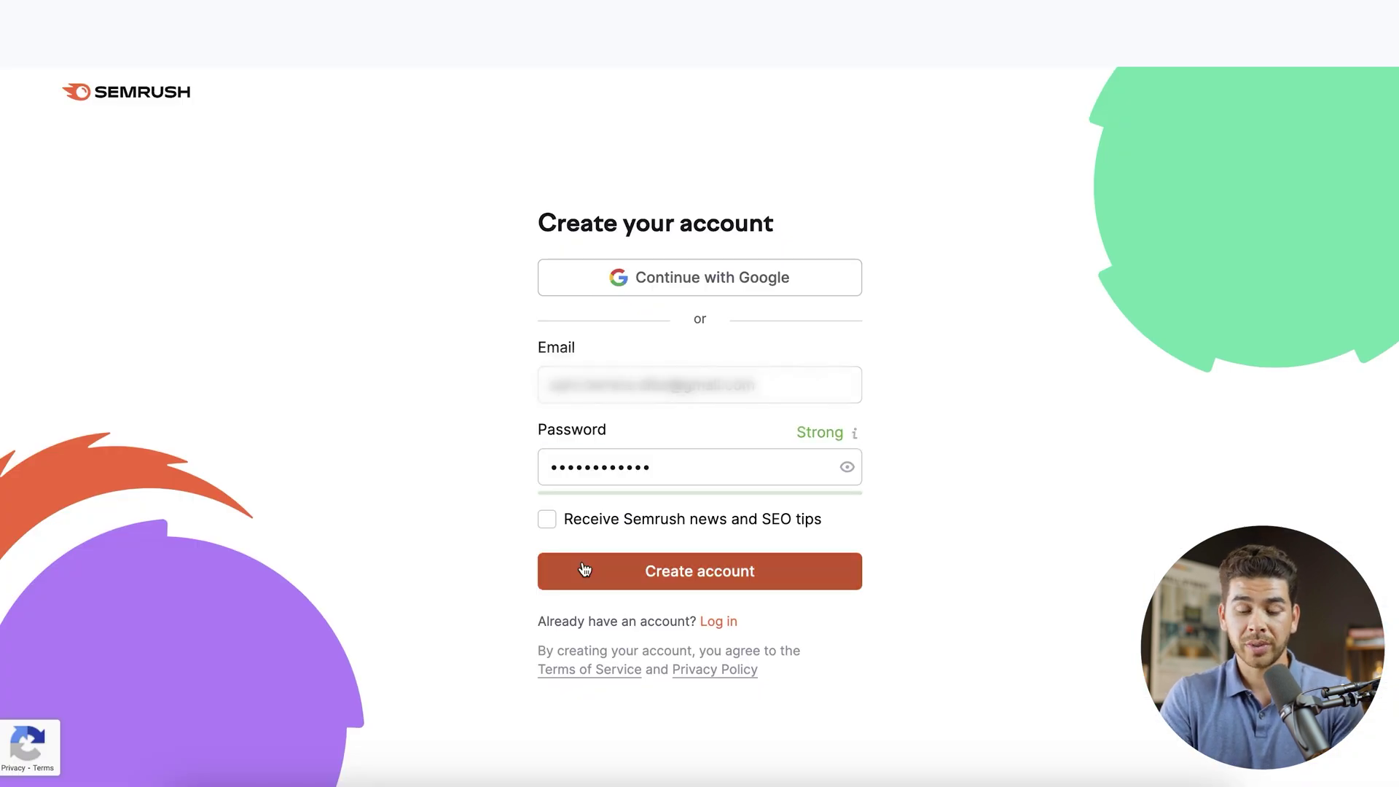
- Create the account and activate the 7-day Unlimited plan free trial with no charge today
left_click(583, 562)
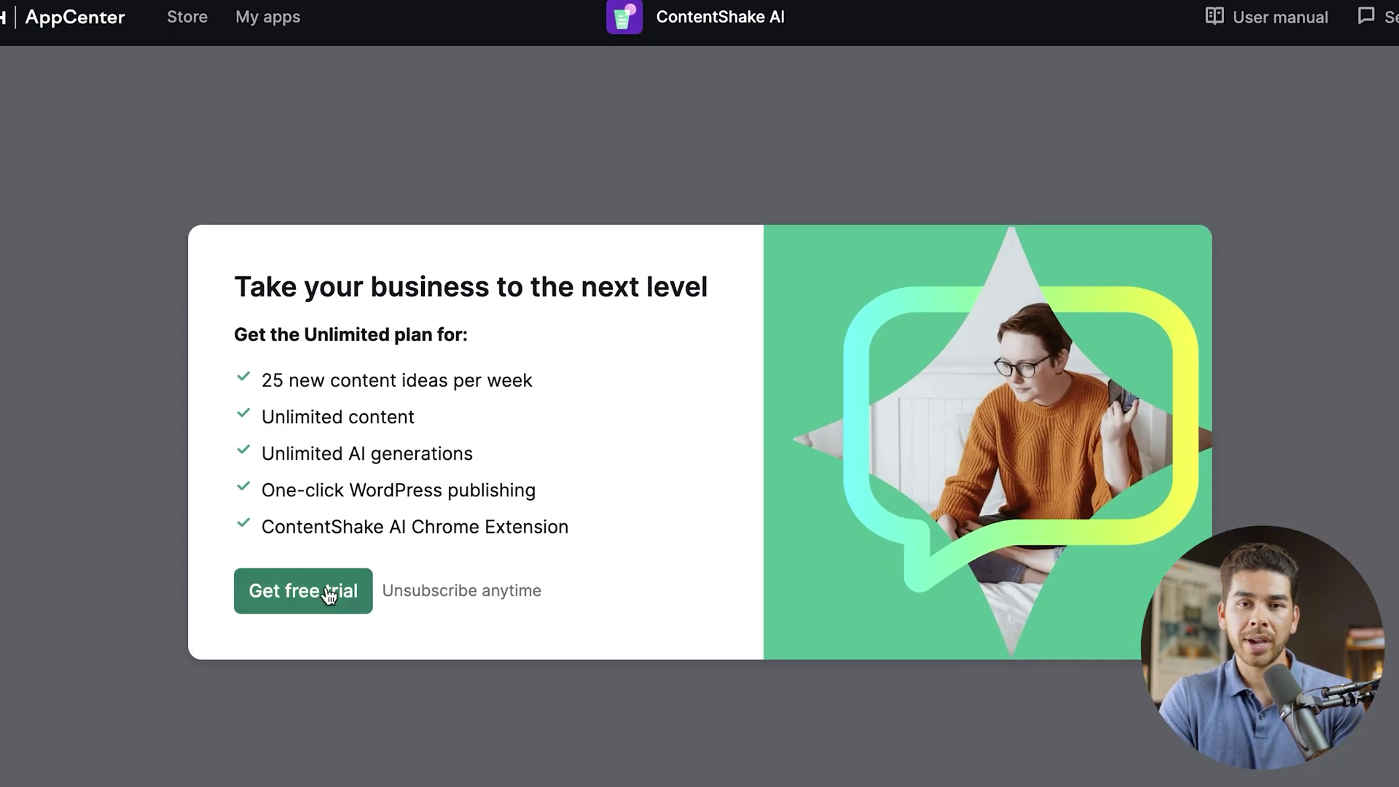
left_click(330, 595)
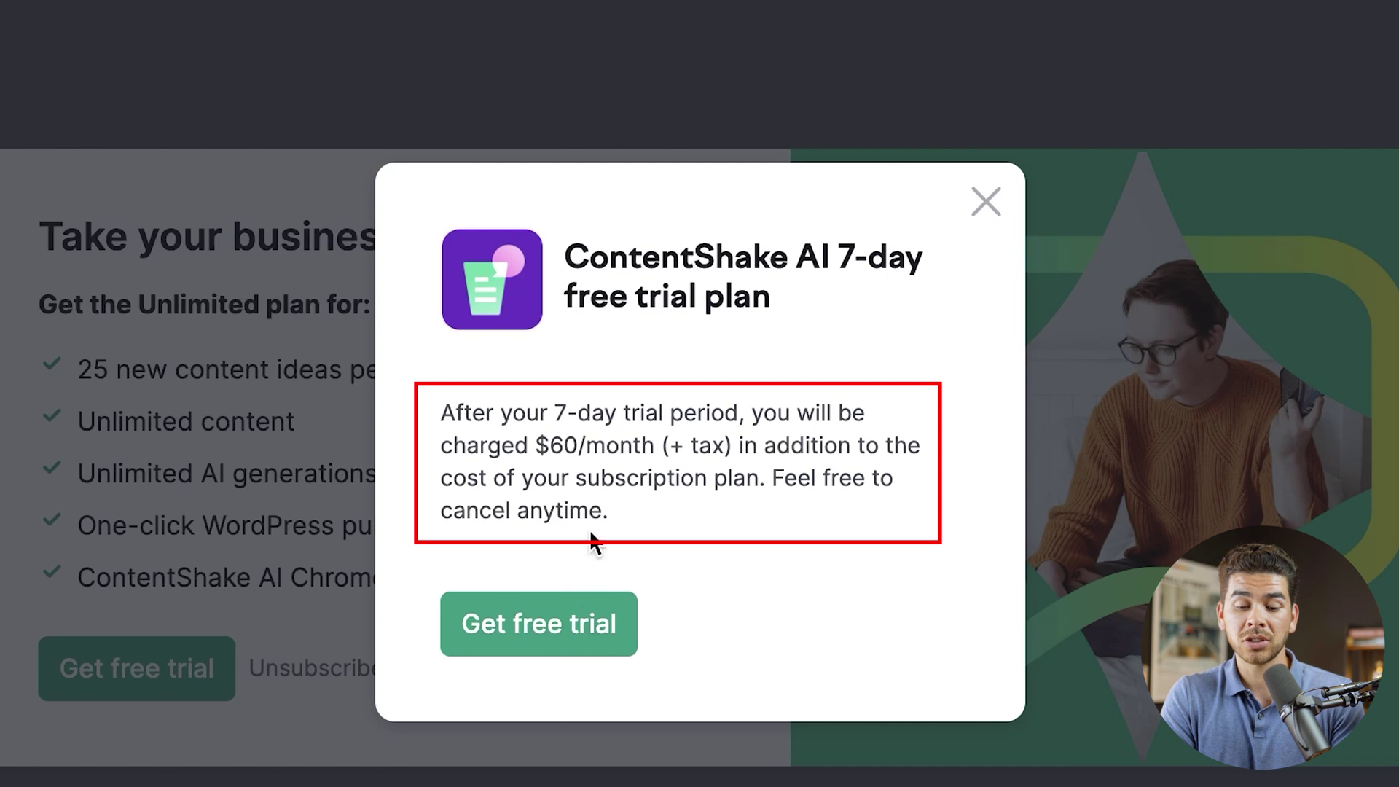
left_click(550, 645)
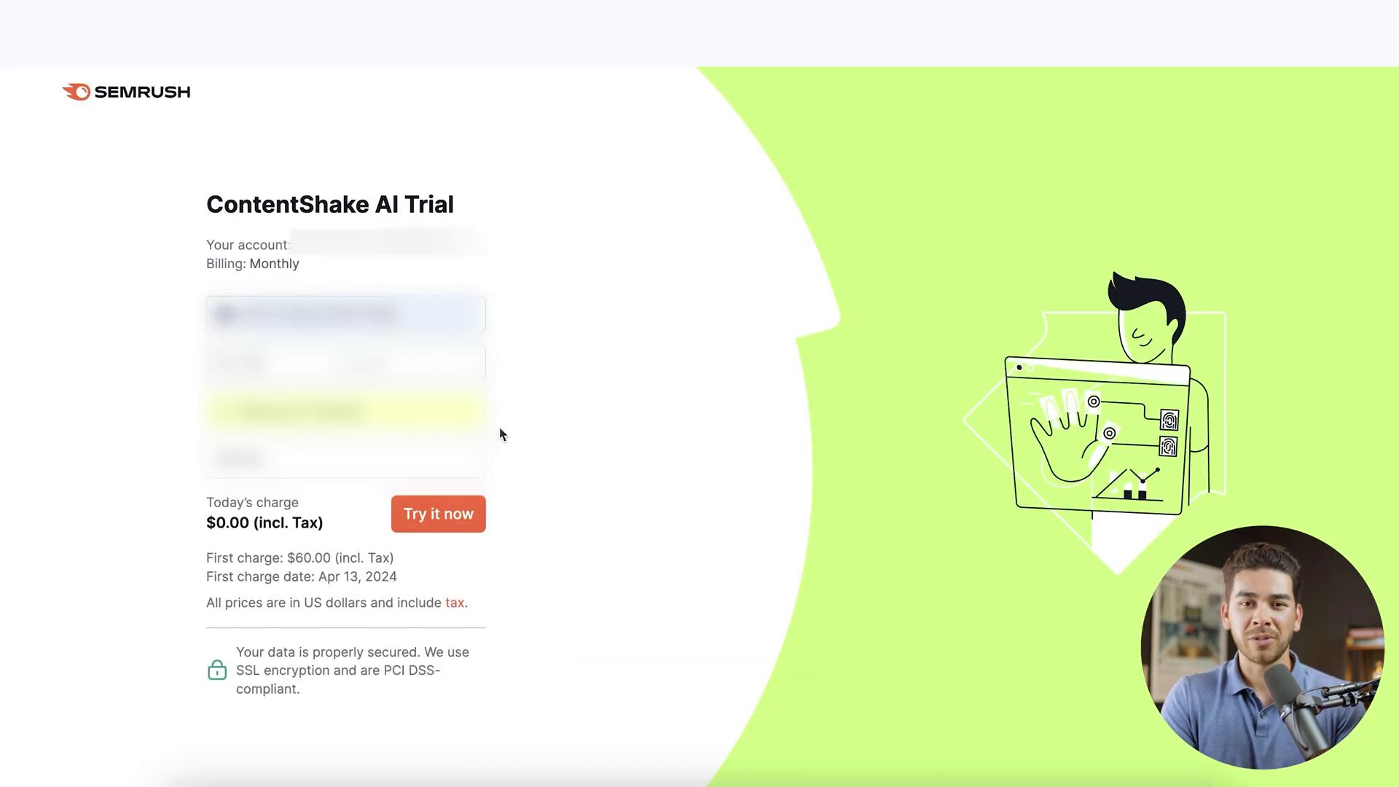
left_click(435, 517)
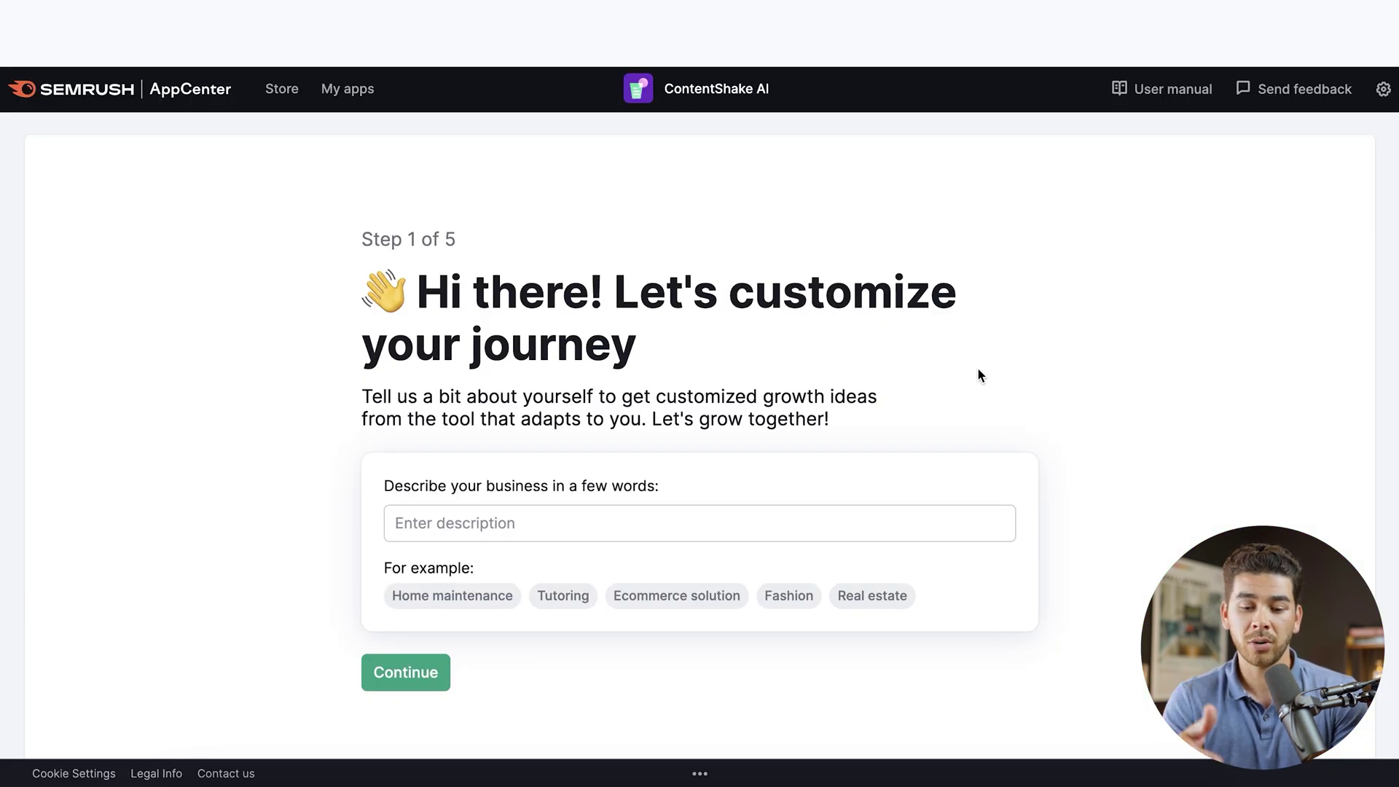
- Describe the business as 'Pet service and blog', choose Local business, and finish the onboarding questions
left_click(649, 523)
type("Pet service and blog")
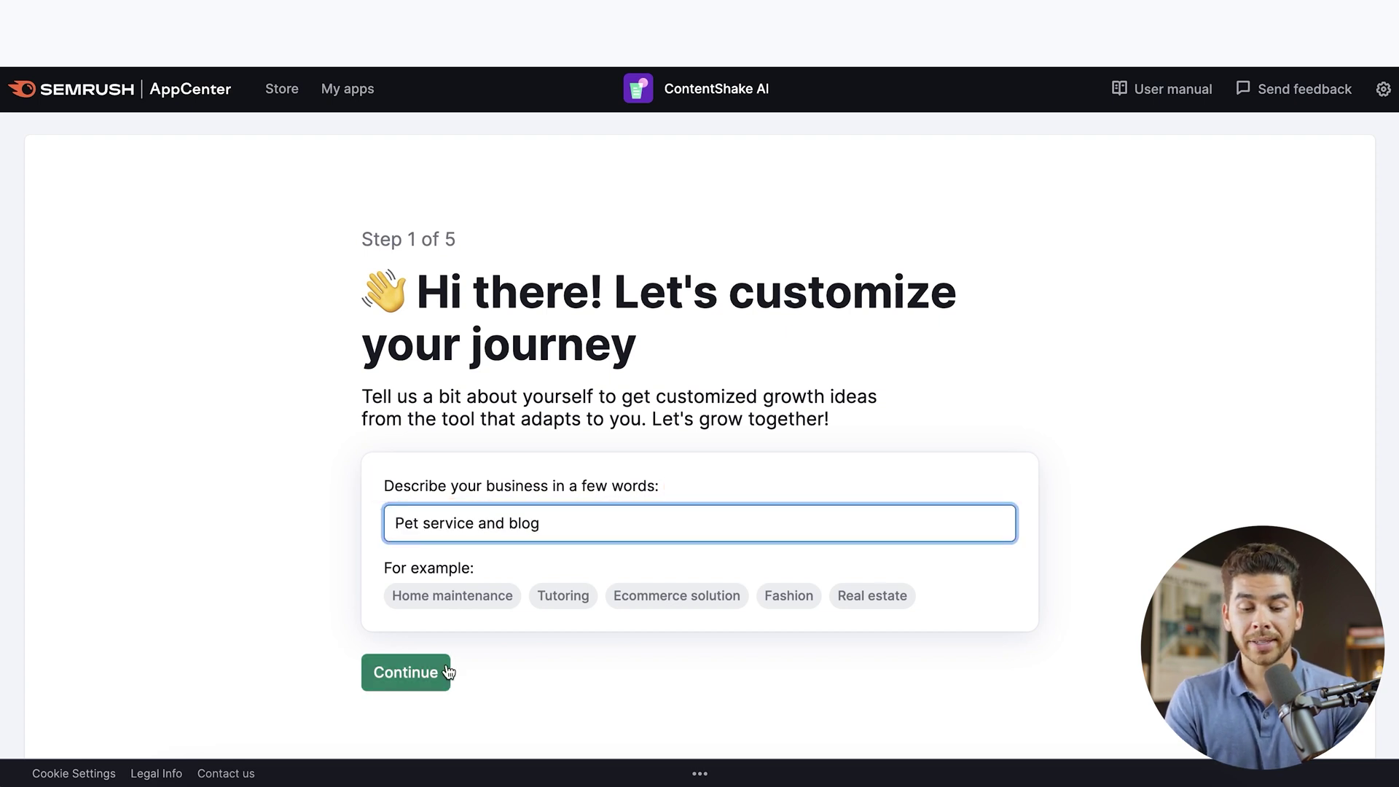
left_click(447, 672)
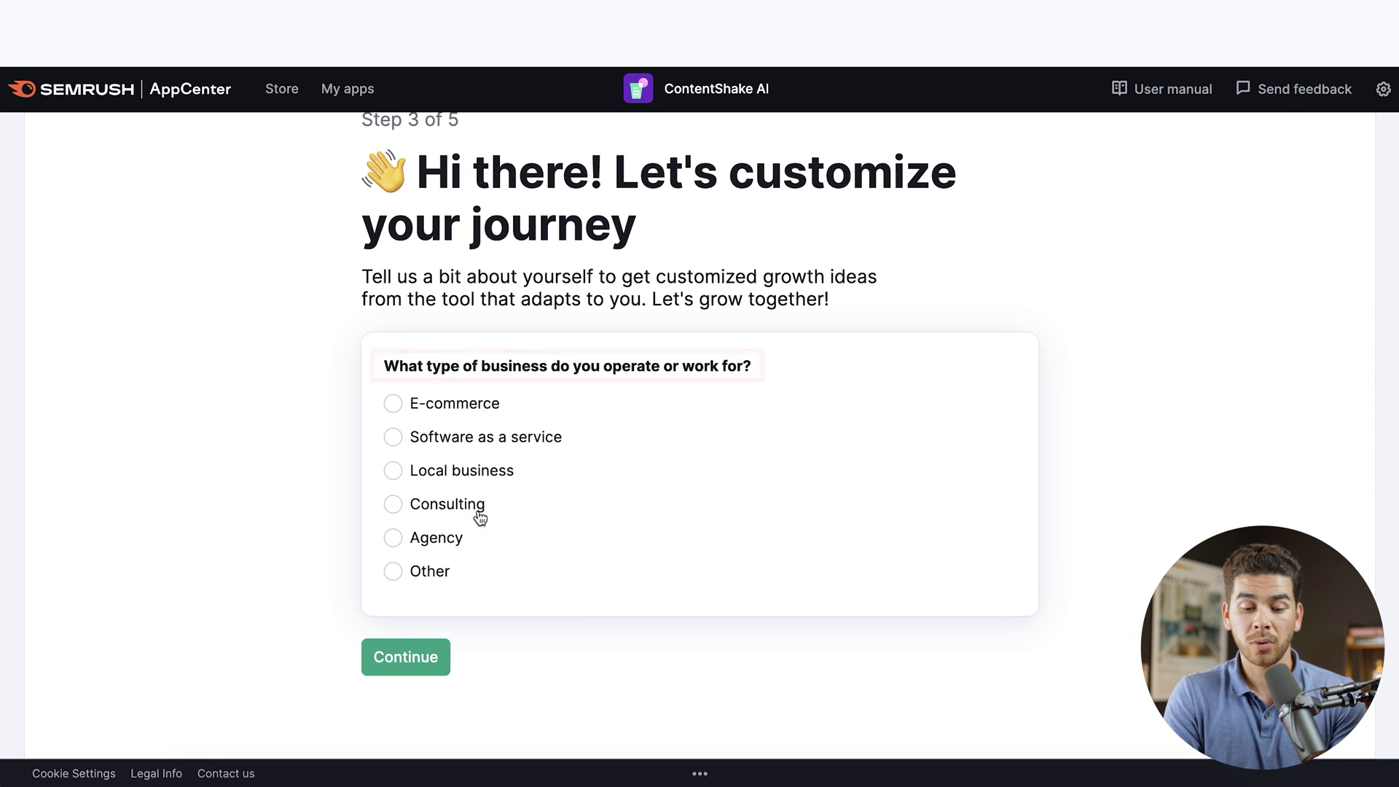
left_click(406, 479)
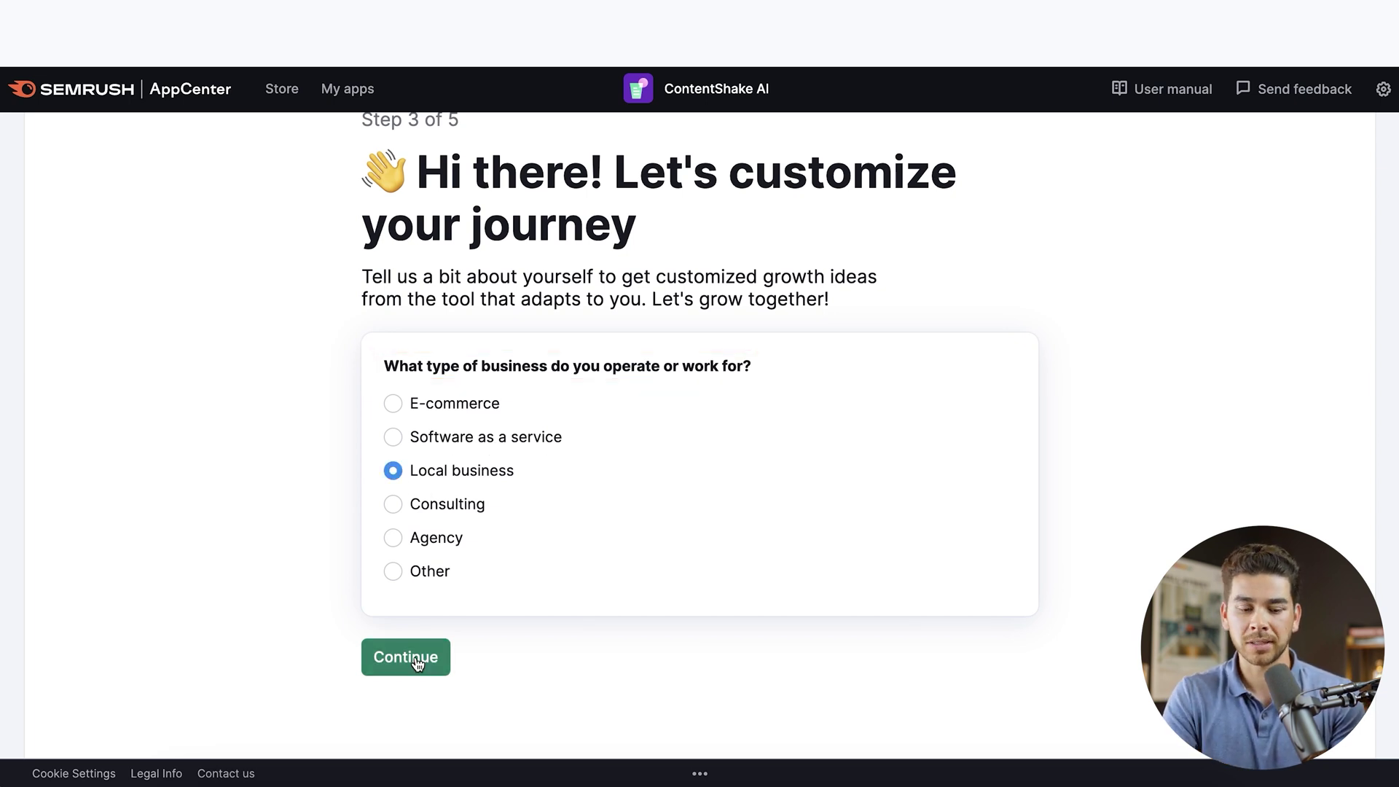
left_click(417, 663)
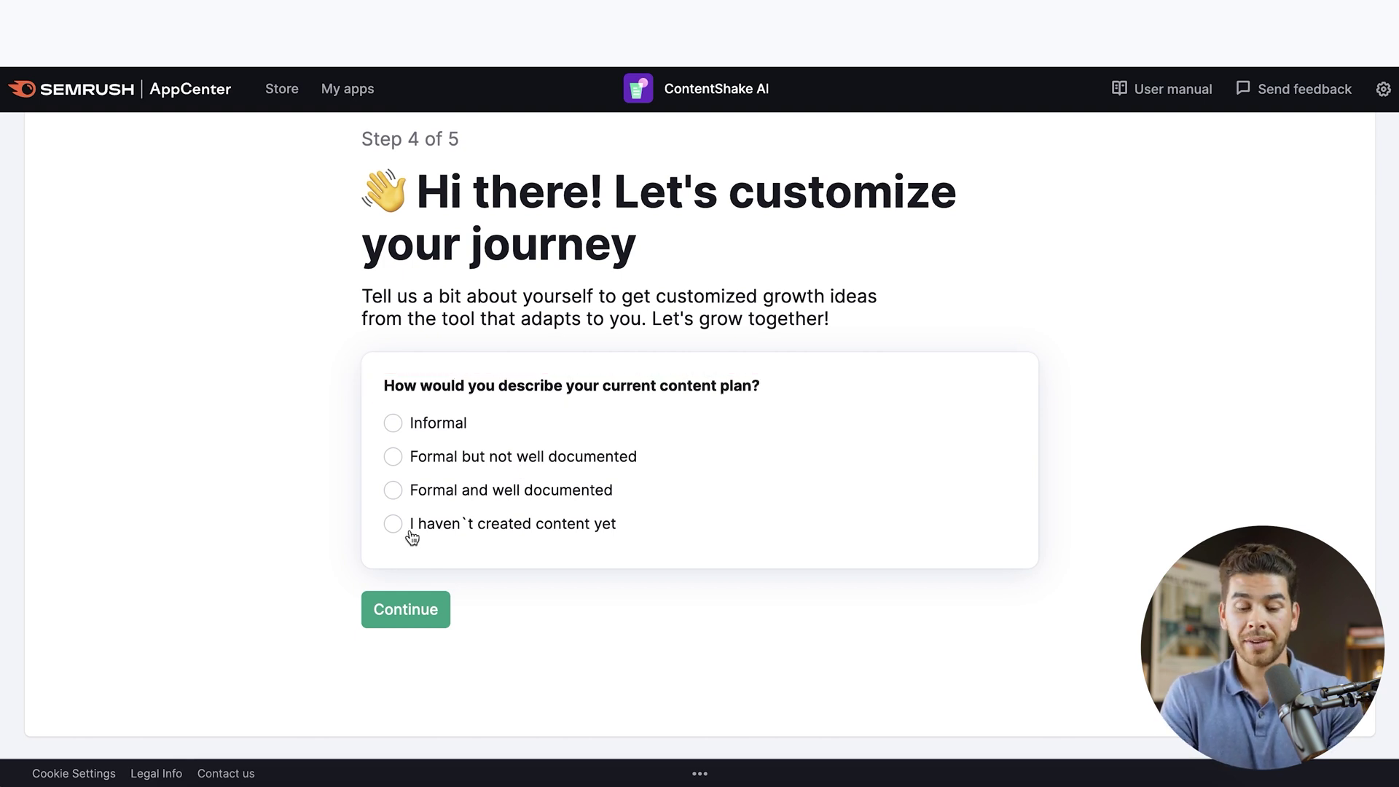
left_click(400, 608)
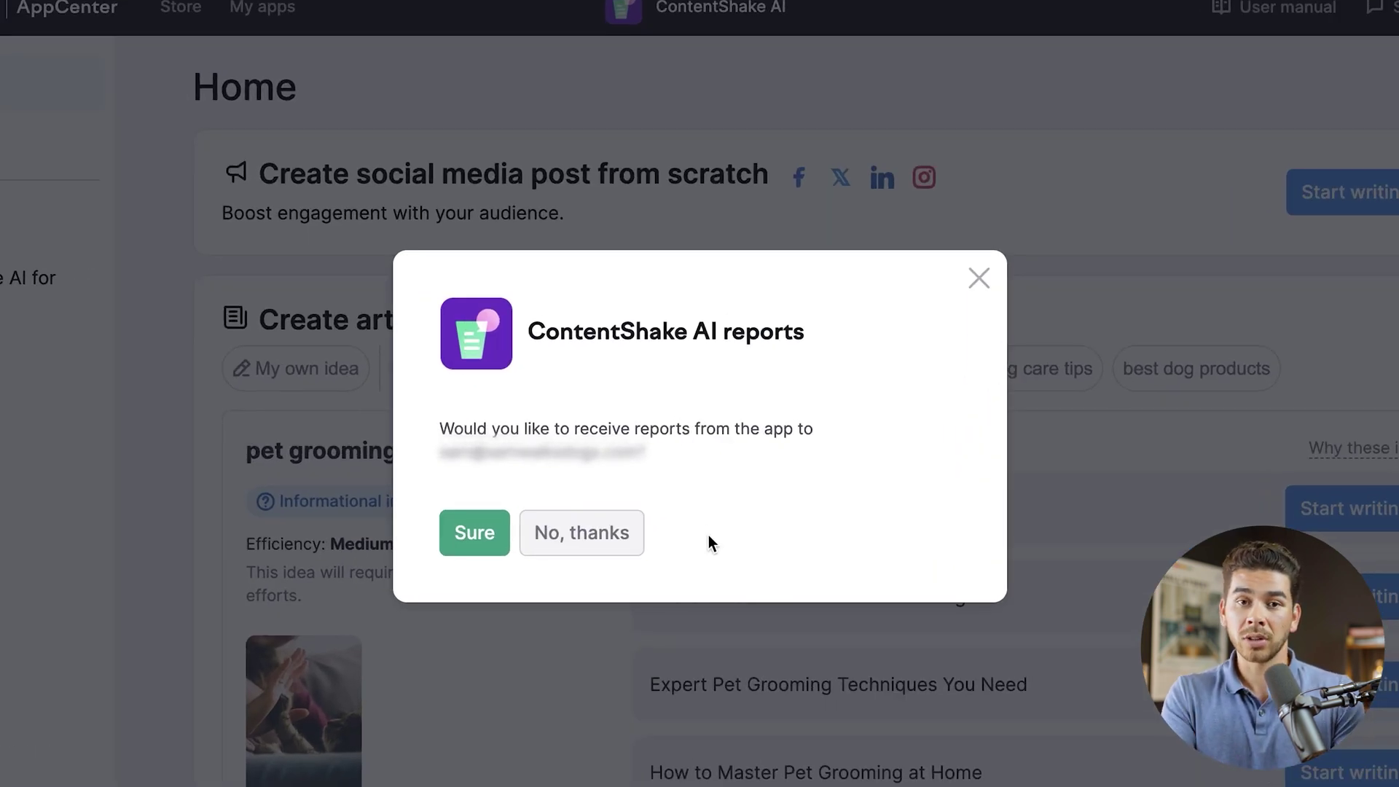
- Accept app reports and start writing from the 'Top 5 Pet Grooming Tips for Beginners' idea
left_click(463, 534)
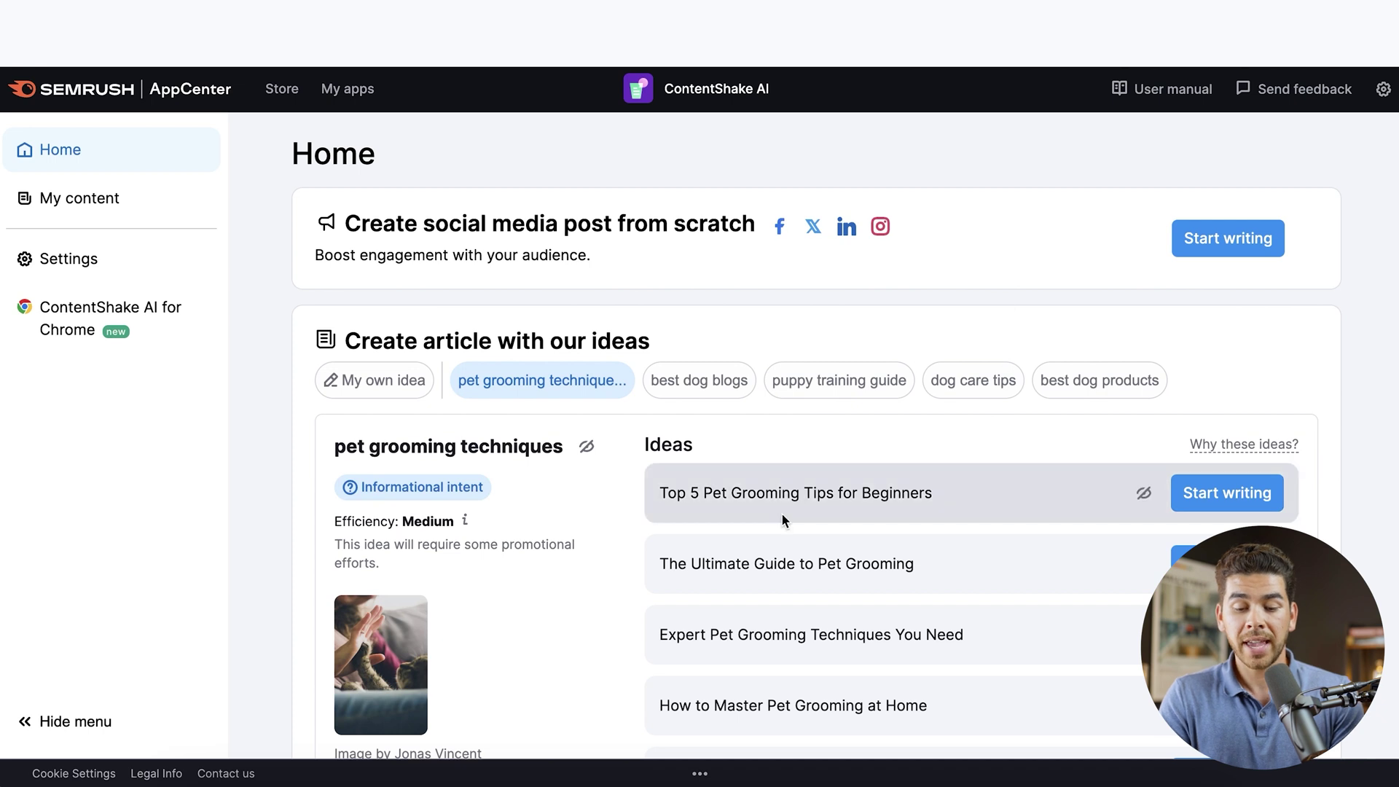
scroll(772, 474, "down", 1)
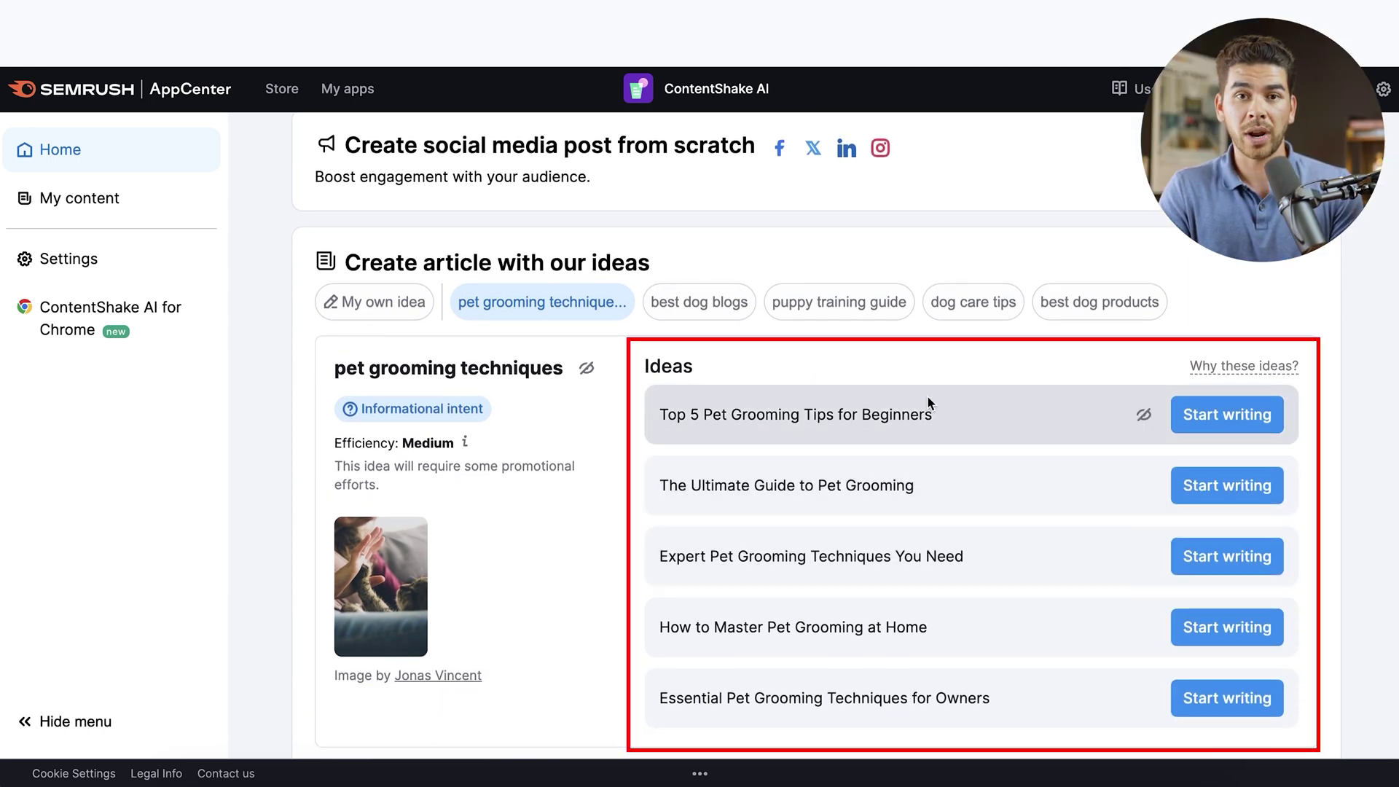
scroll(1249, 191, "up", 1)
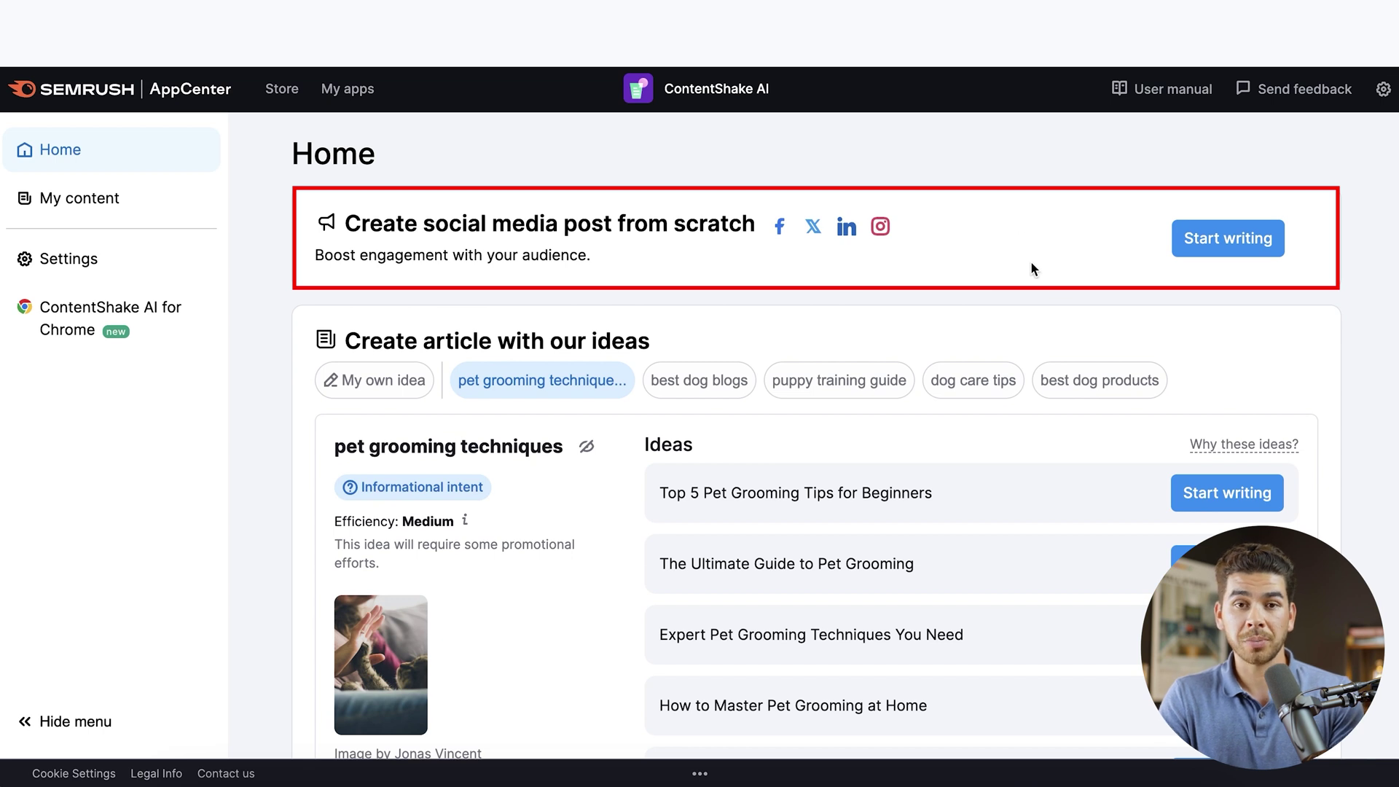
scroll(1145, 309, "down", 1)
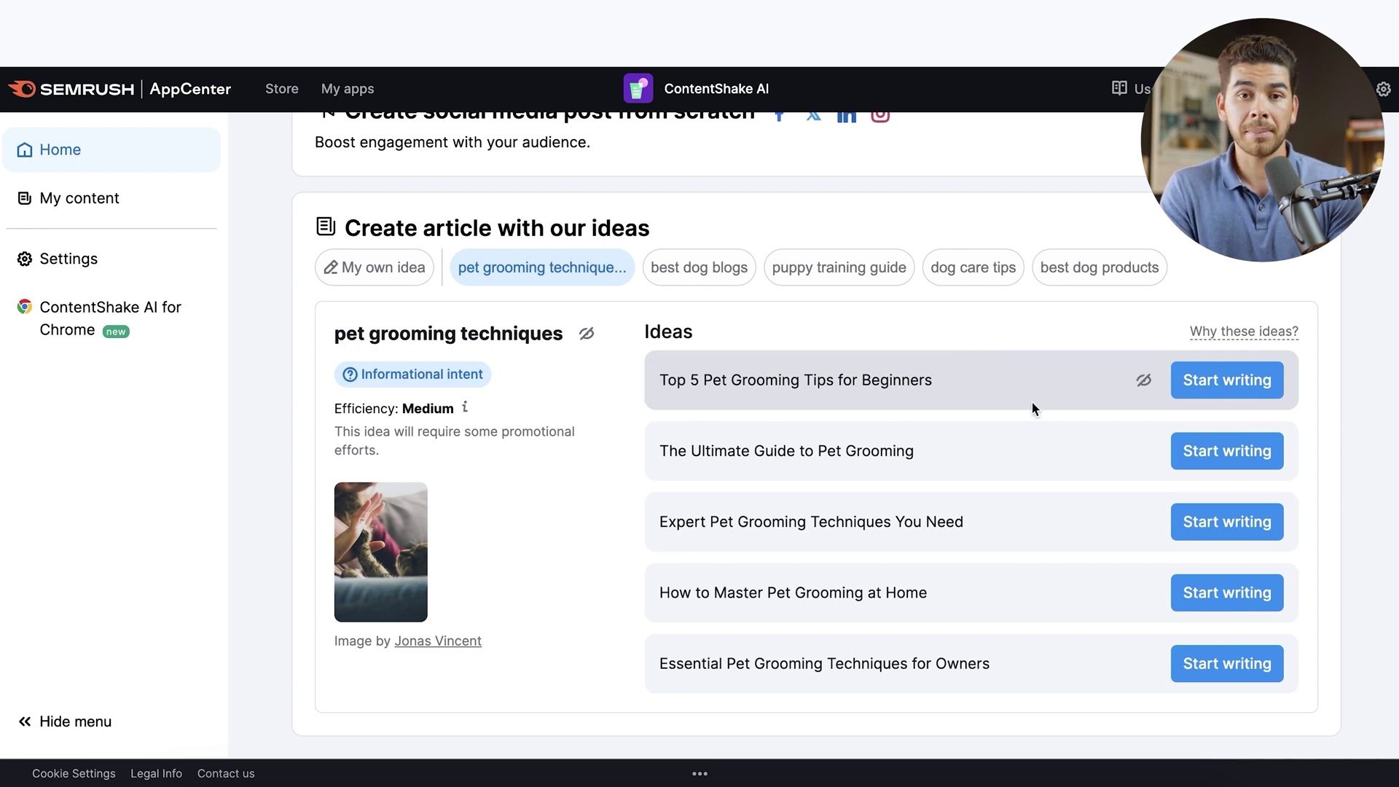
left_click(1210, 382)
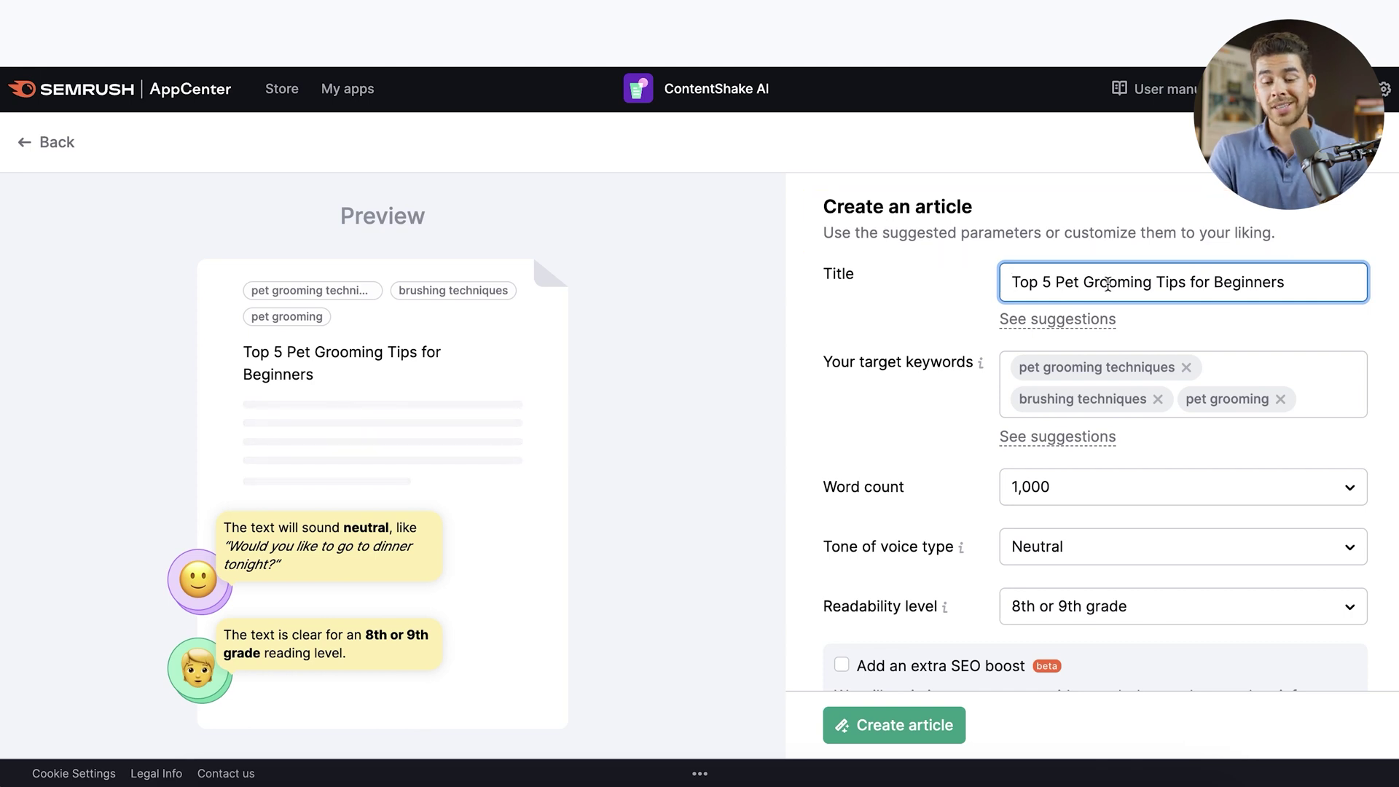
- Compare AI and competitor title suggestions, then pick 'Pro Tips for Perfect Pet Grooming'
left_click(1042, 321)
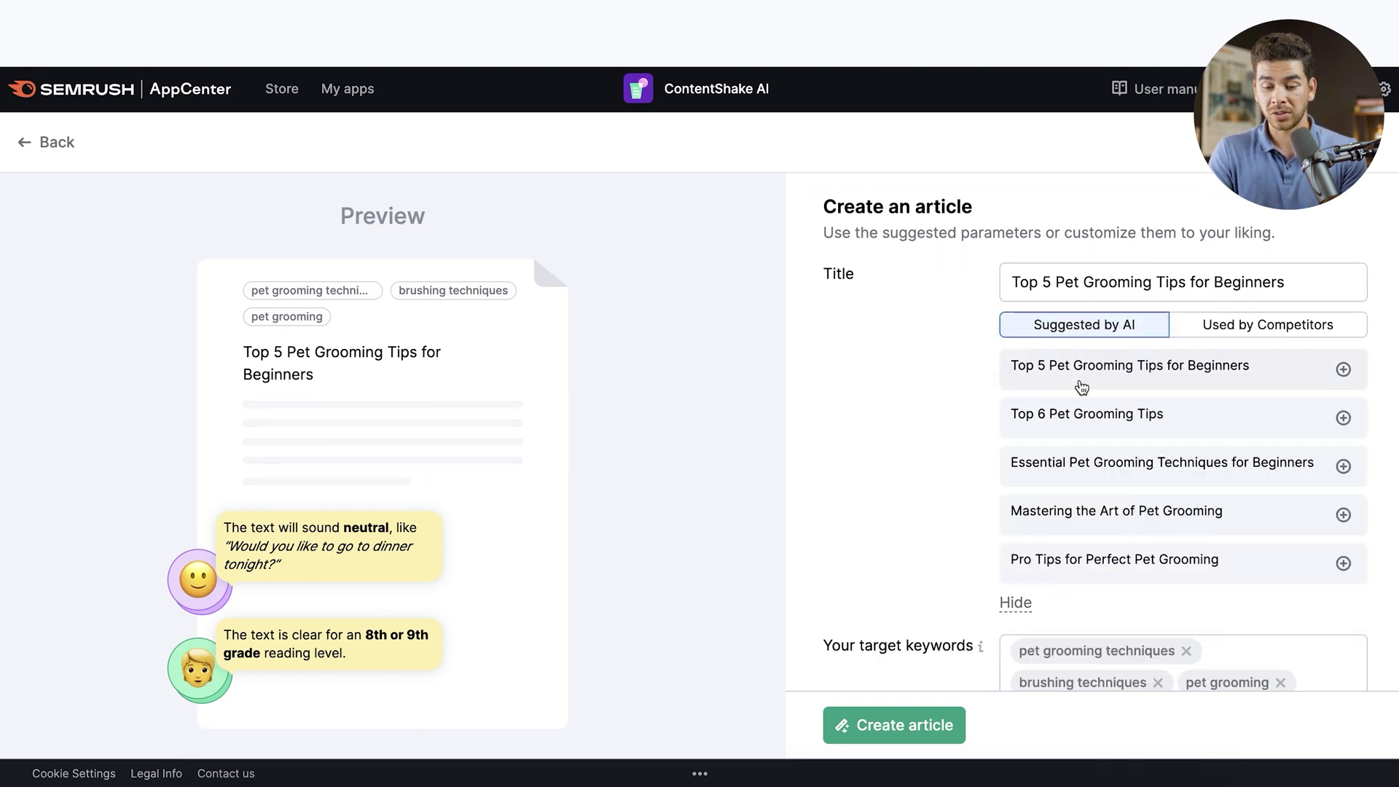
scroll(1123, 392, "down", 1)
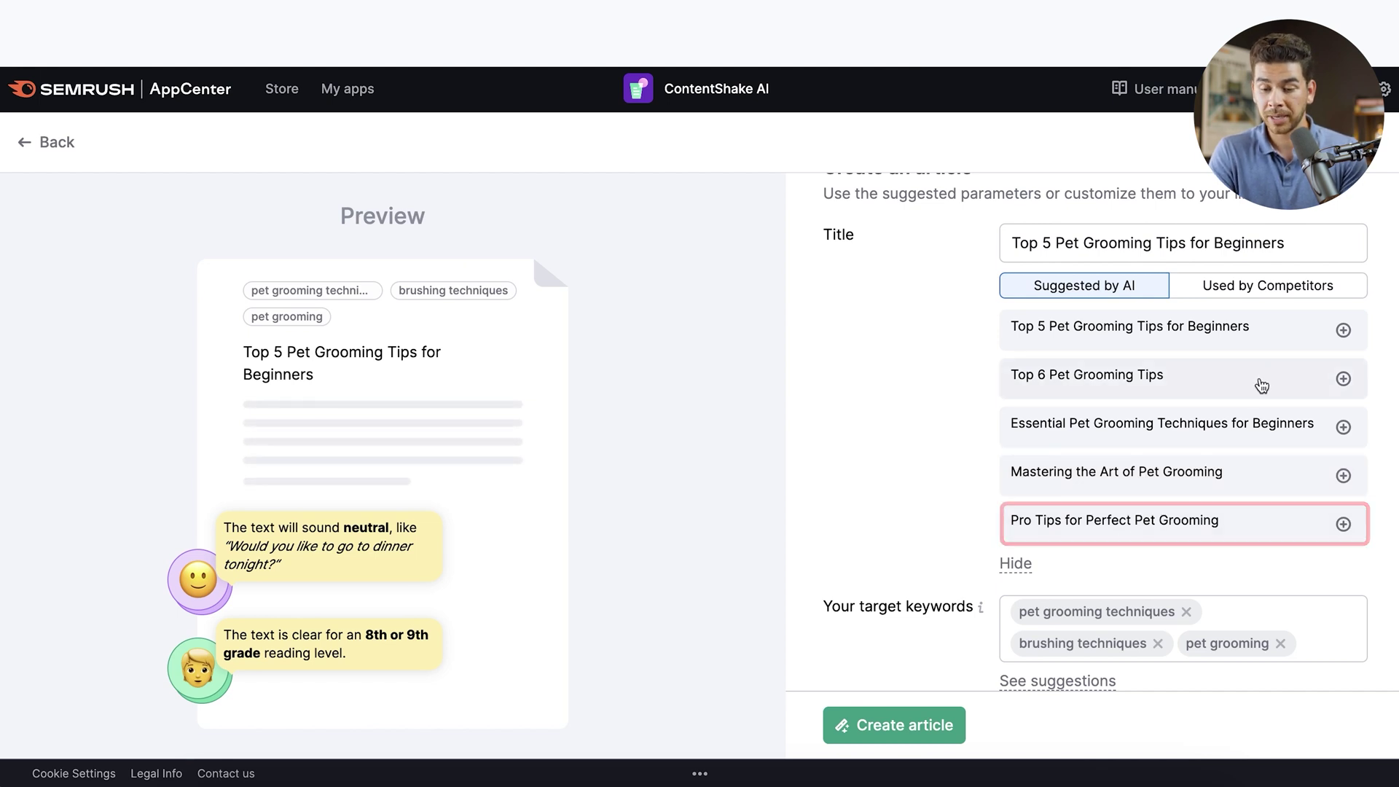
left_click(1269, 285)
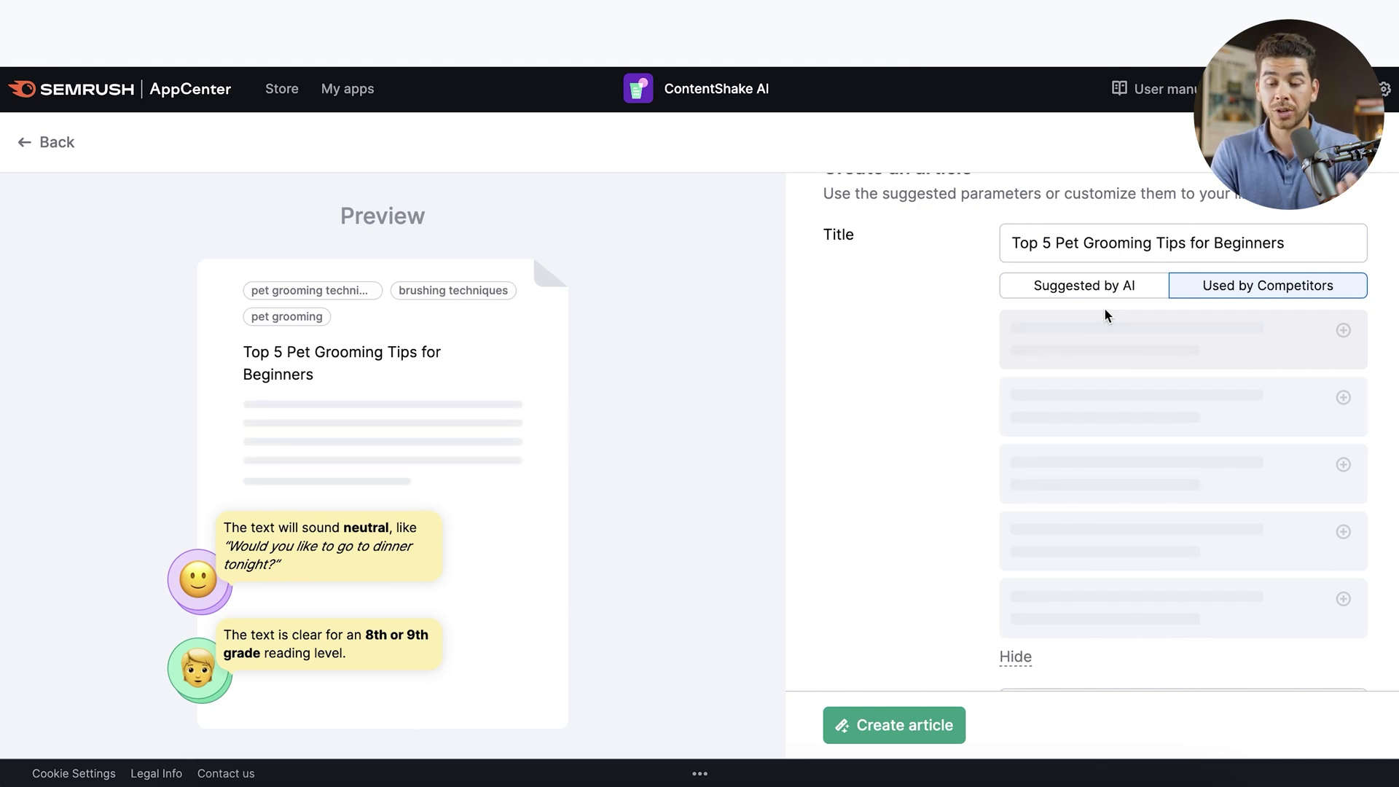
scroll(1110, 329, "up", 1)
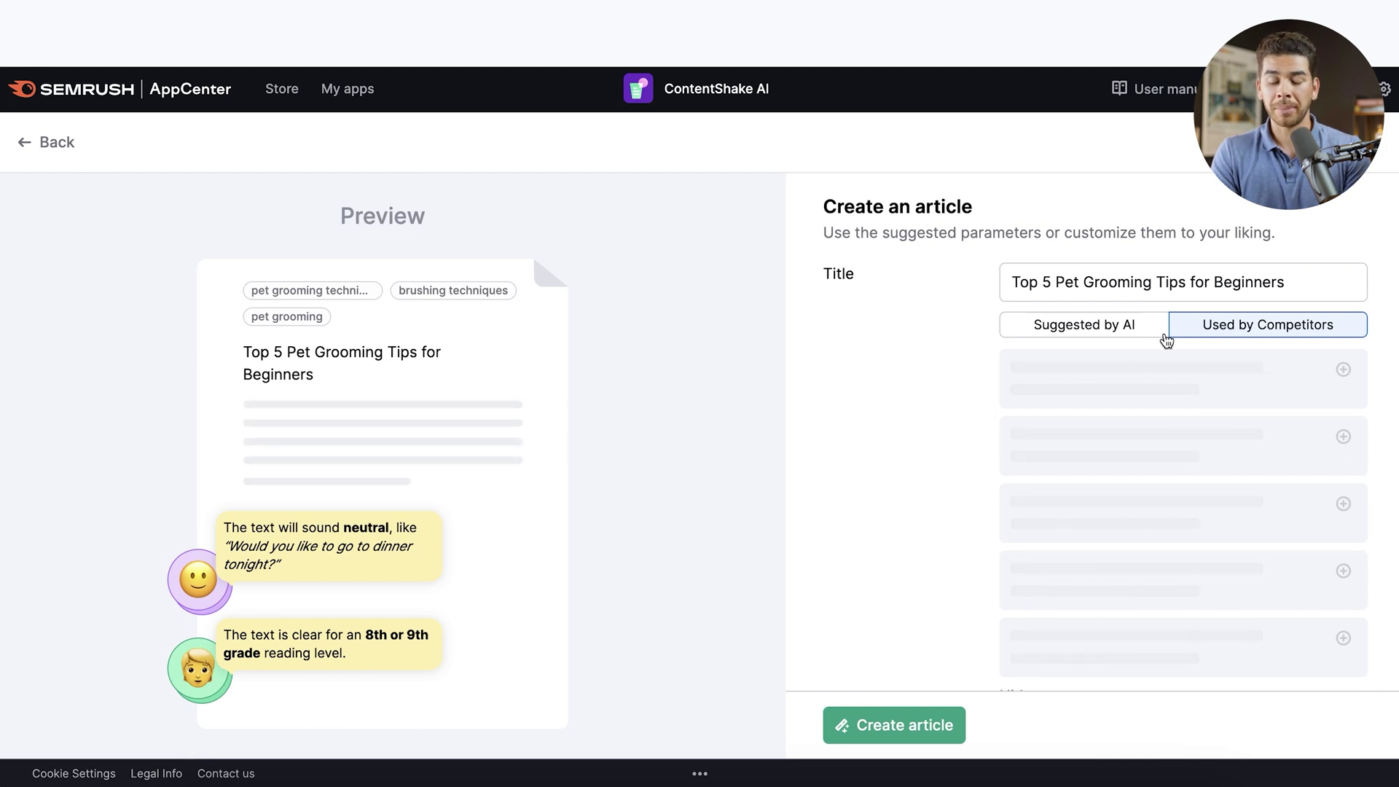
left_click(1146, 333)
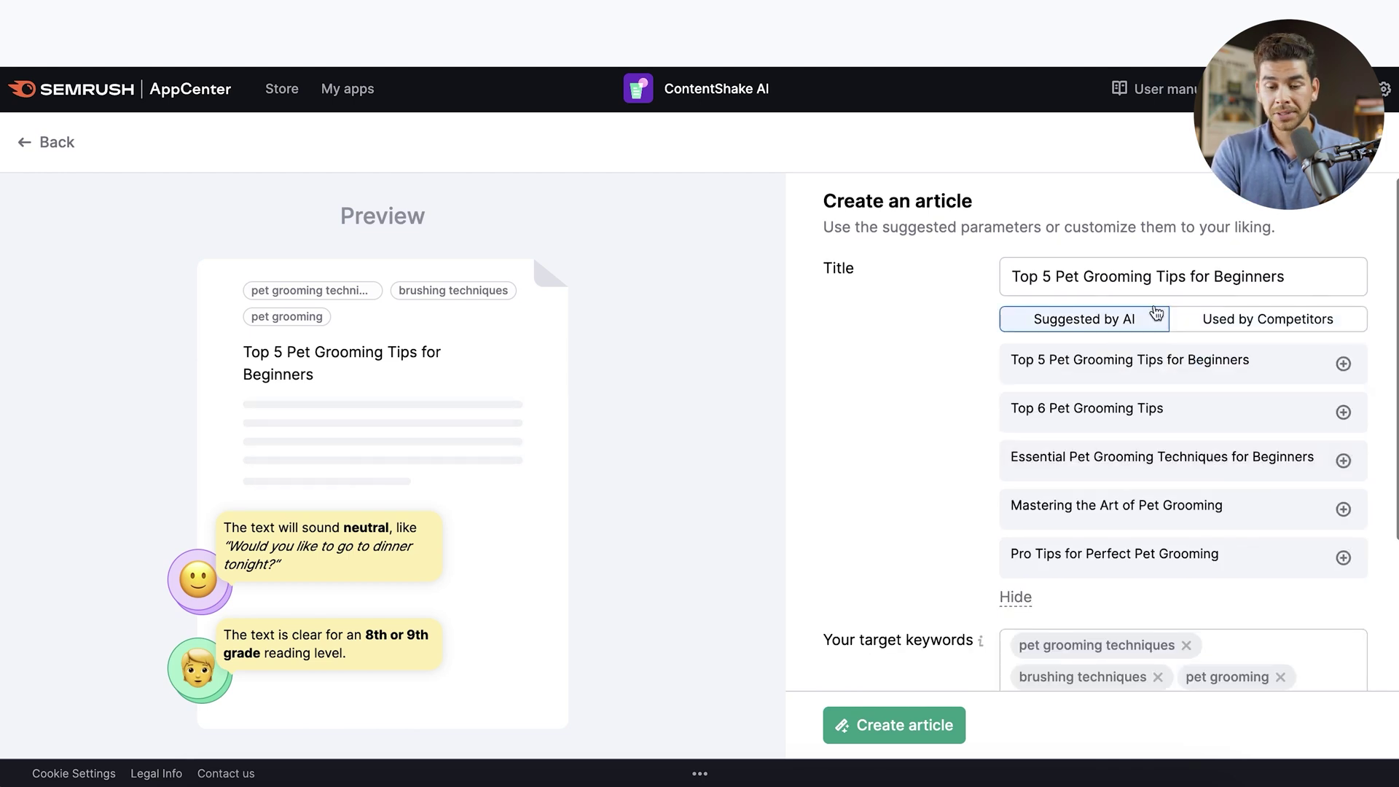
scroll(1125, 332, "down", 1)
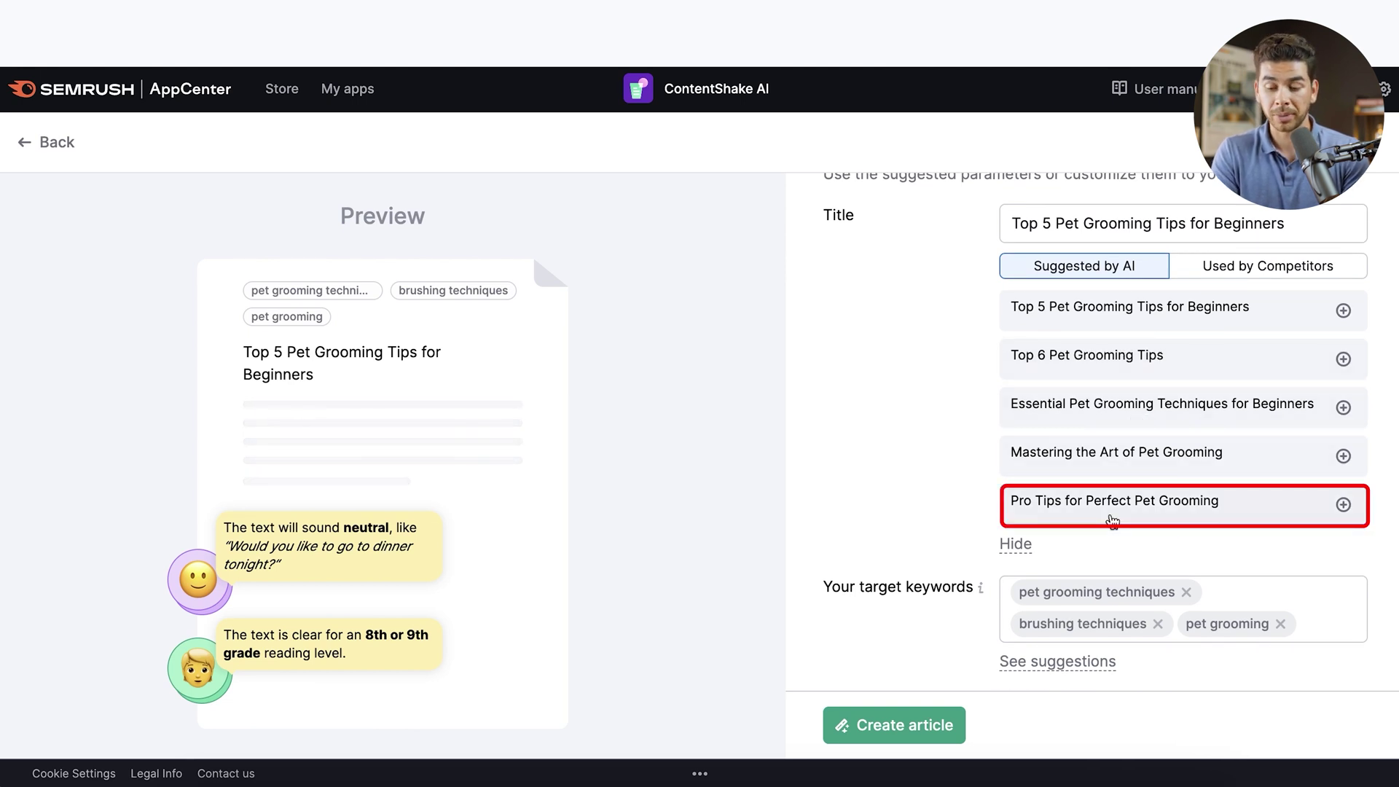
scroll(1165, 532, "up", 1)
left_click(1343, 565)
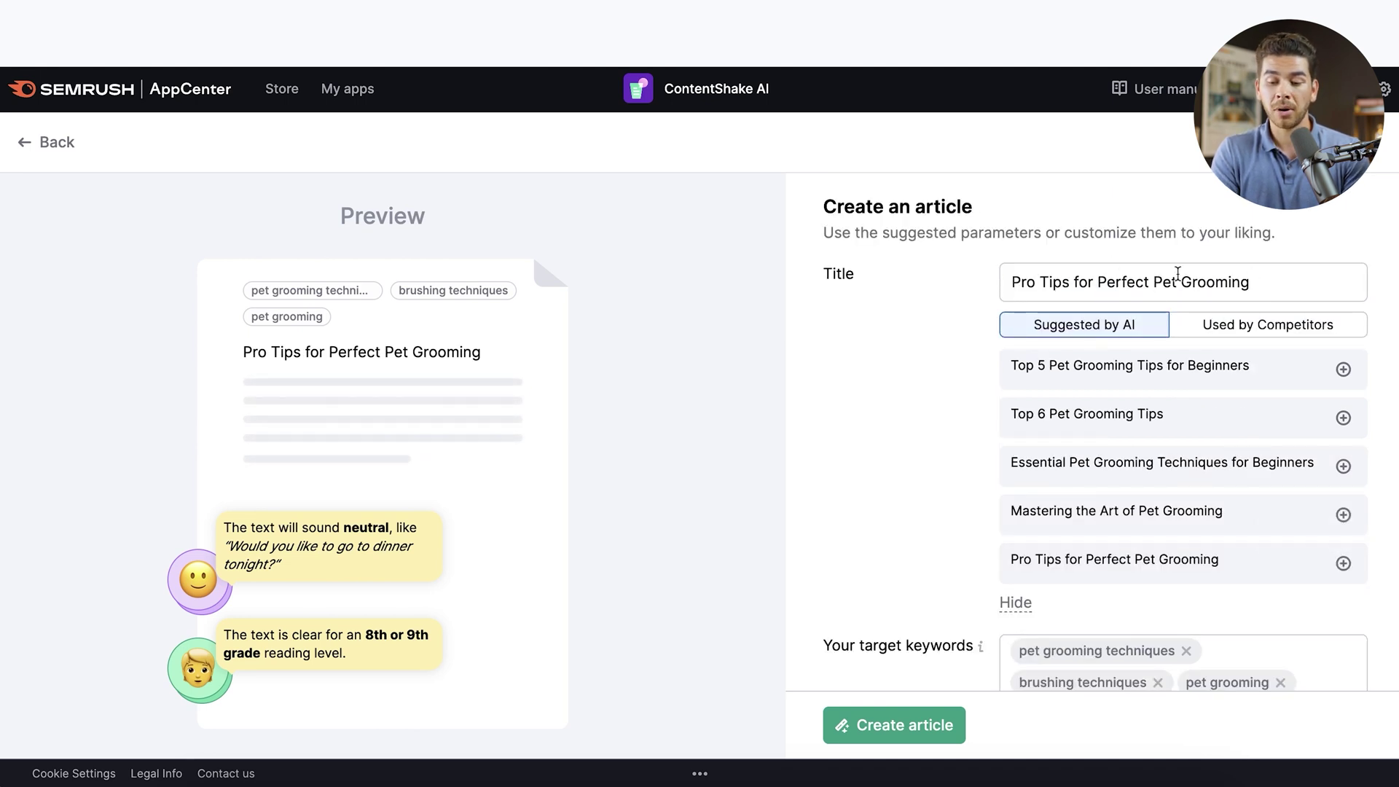
scroll(877, 431, "down", 3)
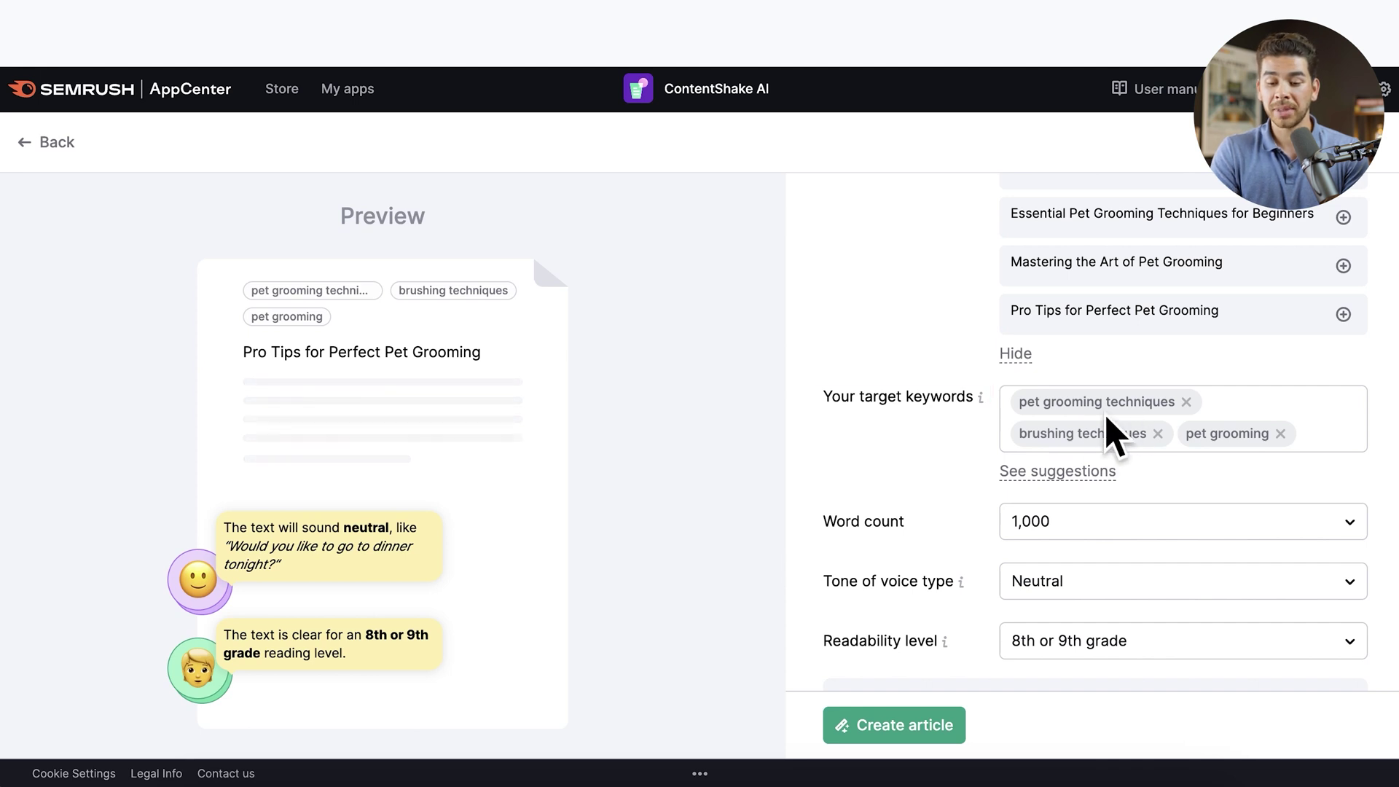
- Add 'animal grooming' and 'grooming tips' from the suggestions, bringing target keywords to five
left_click(1071, 482)
scroll(1196, 467, "down", 1)
mouse_move(1196, 467)
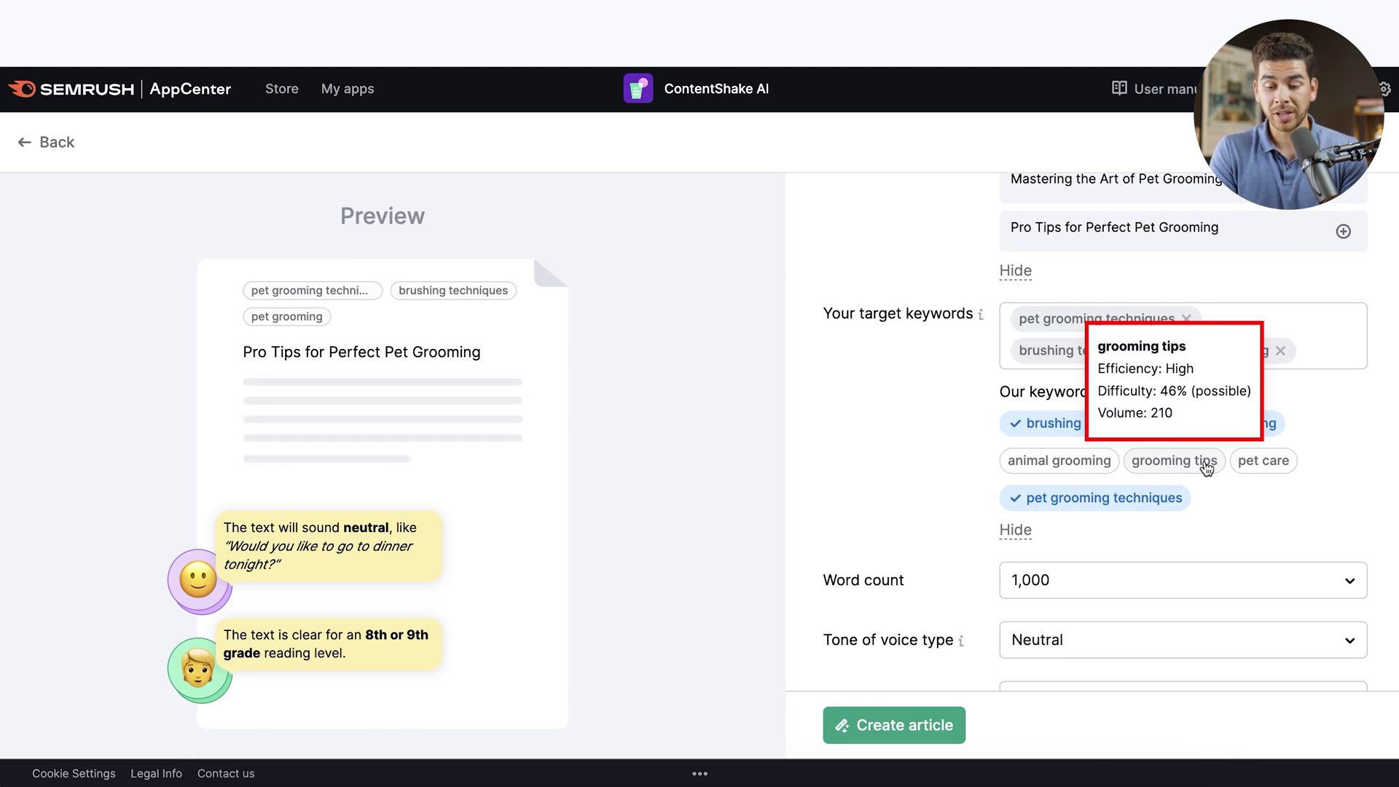
mouse_move(1063, 465)
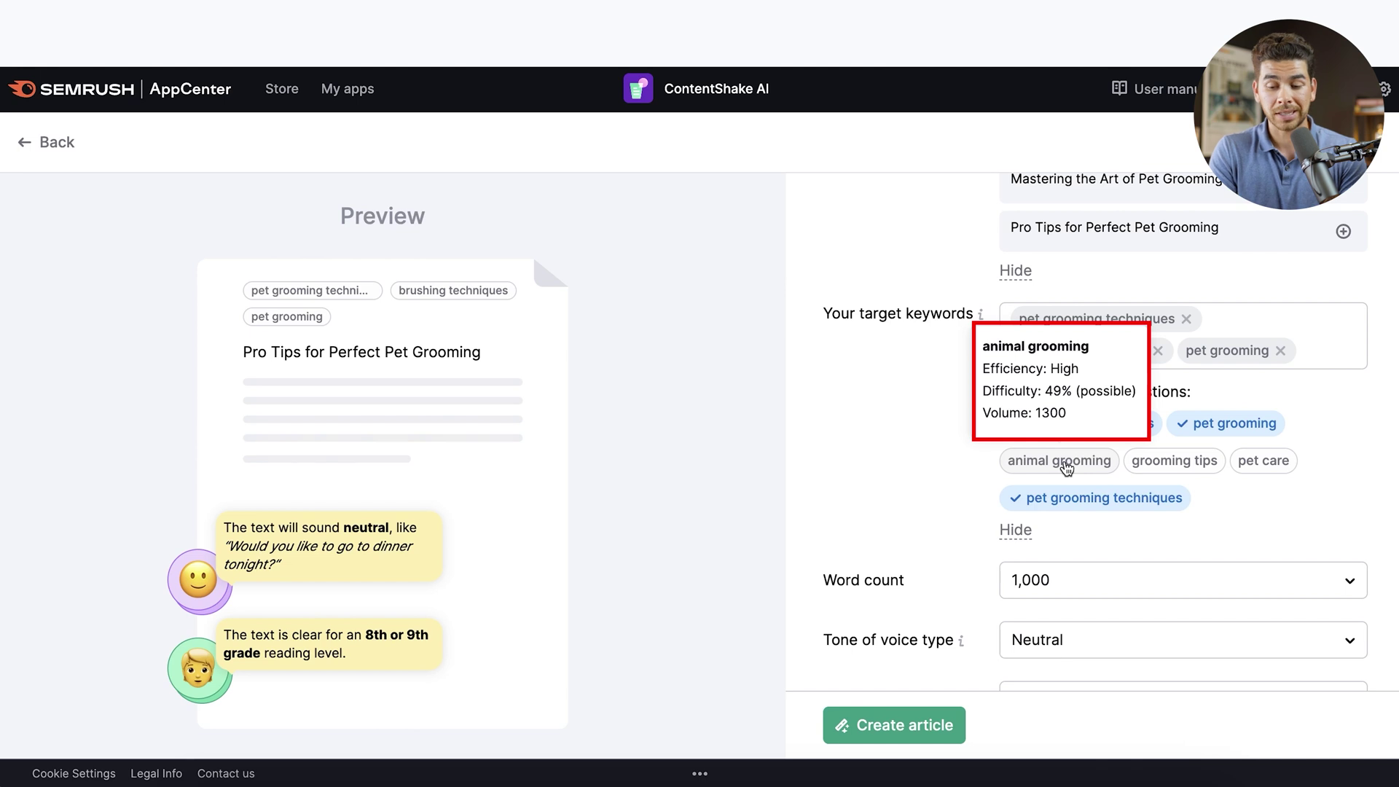
left_click(1063, 465)
left_click(1194, 490)
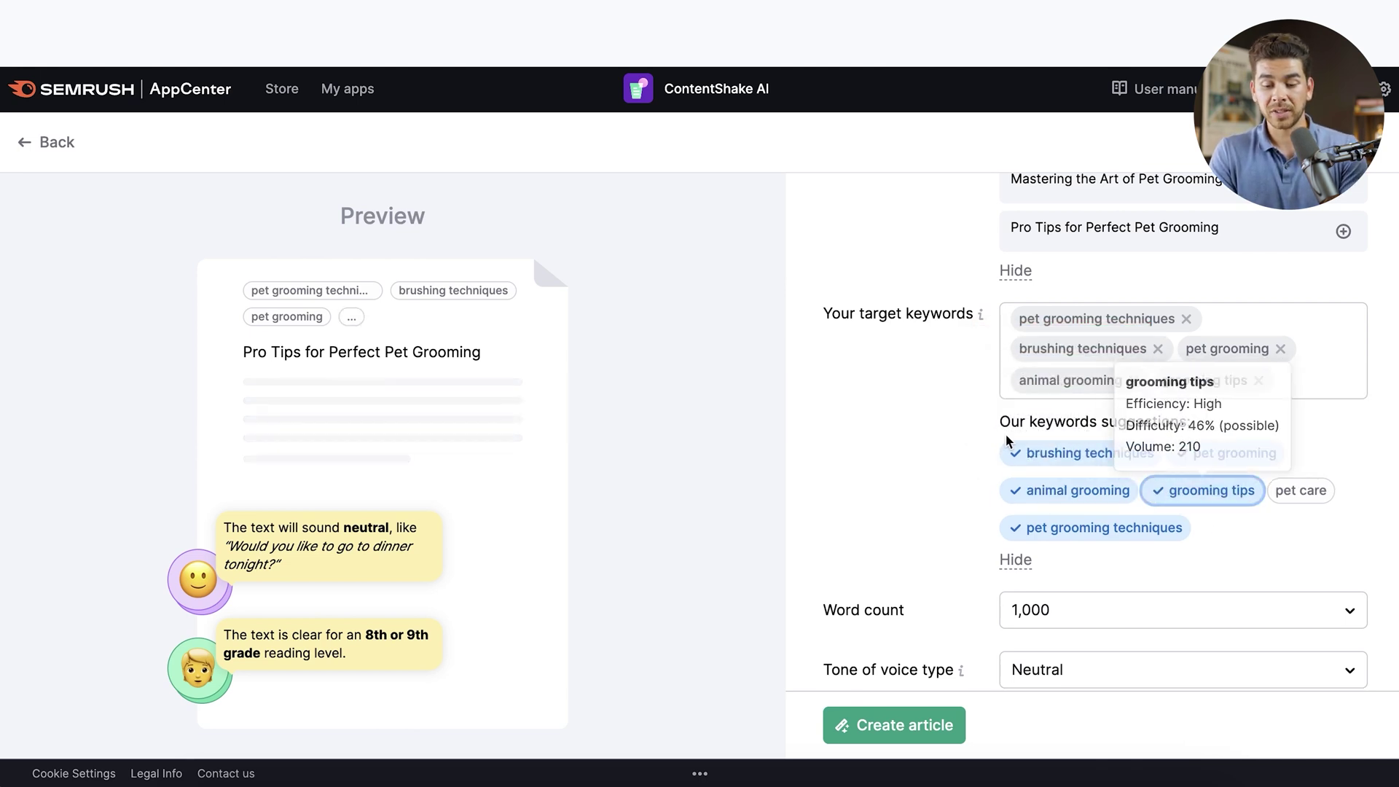
scroll(1008, 441, "down", 3)
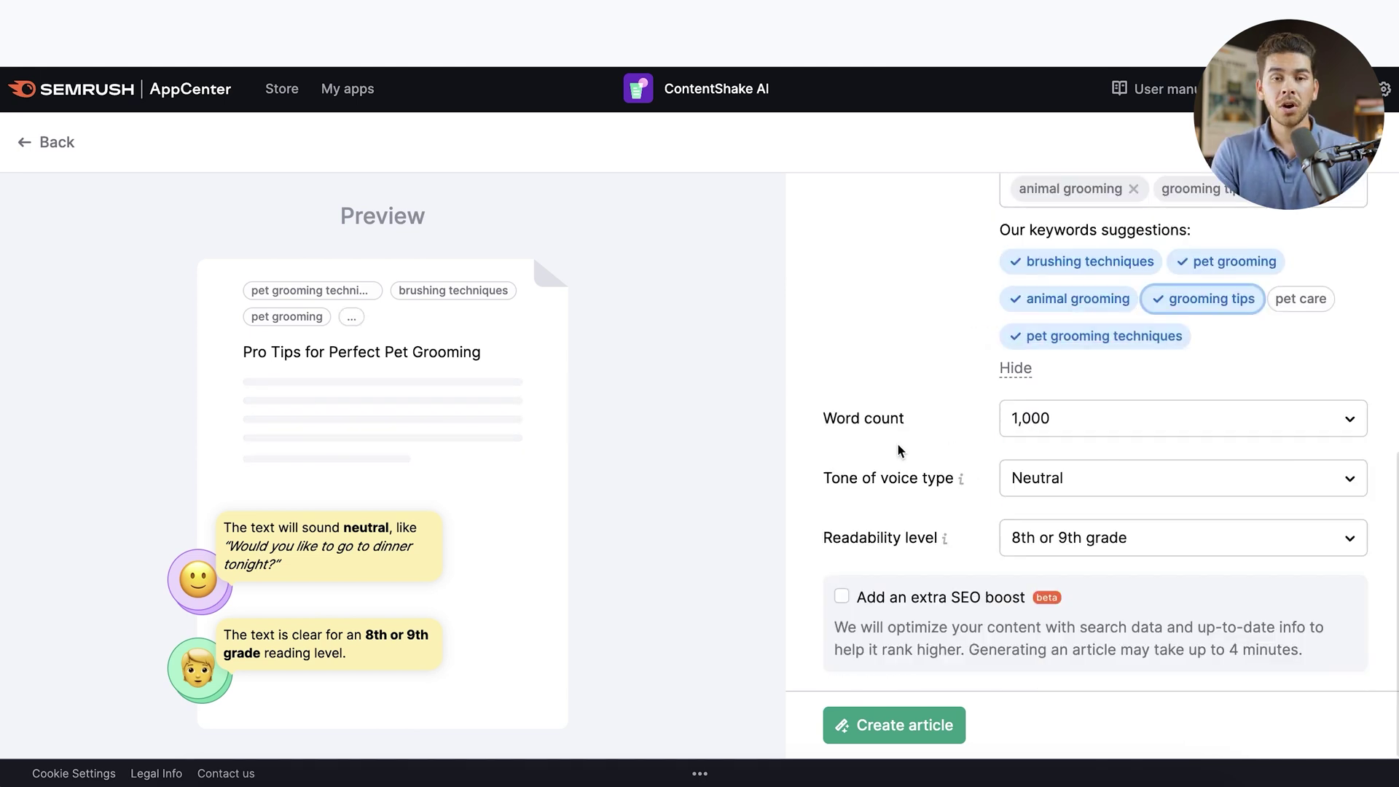
- Keep the word count at 1,000 and set the tone of voice to Somewhat casual
left_click(1091, 430)
scroll(1096, 524, "down", 1)
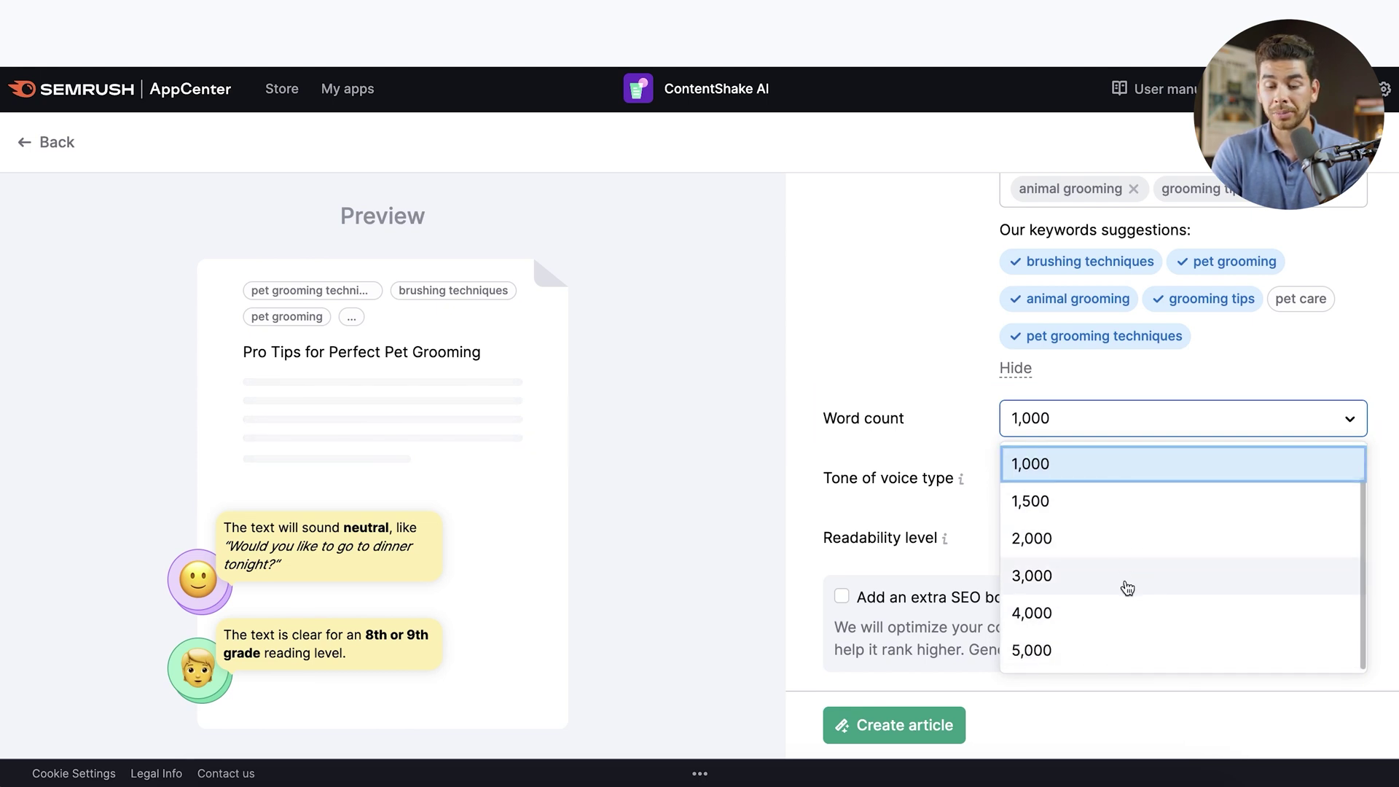
scroll(1100, 508, "up", 1)
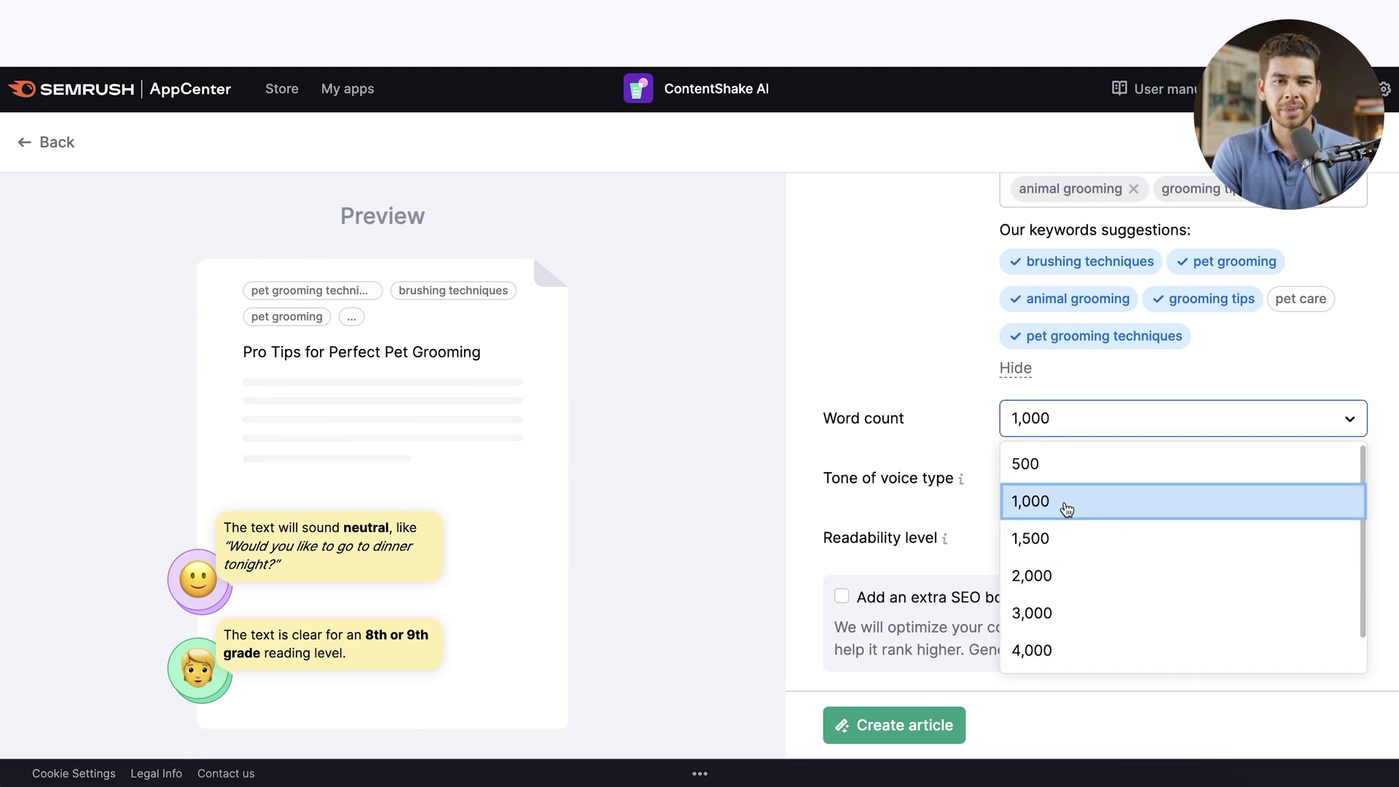
left_click(1065, 507)
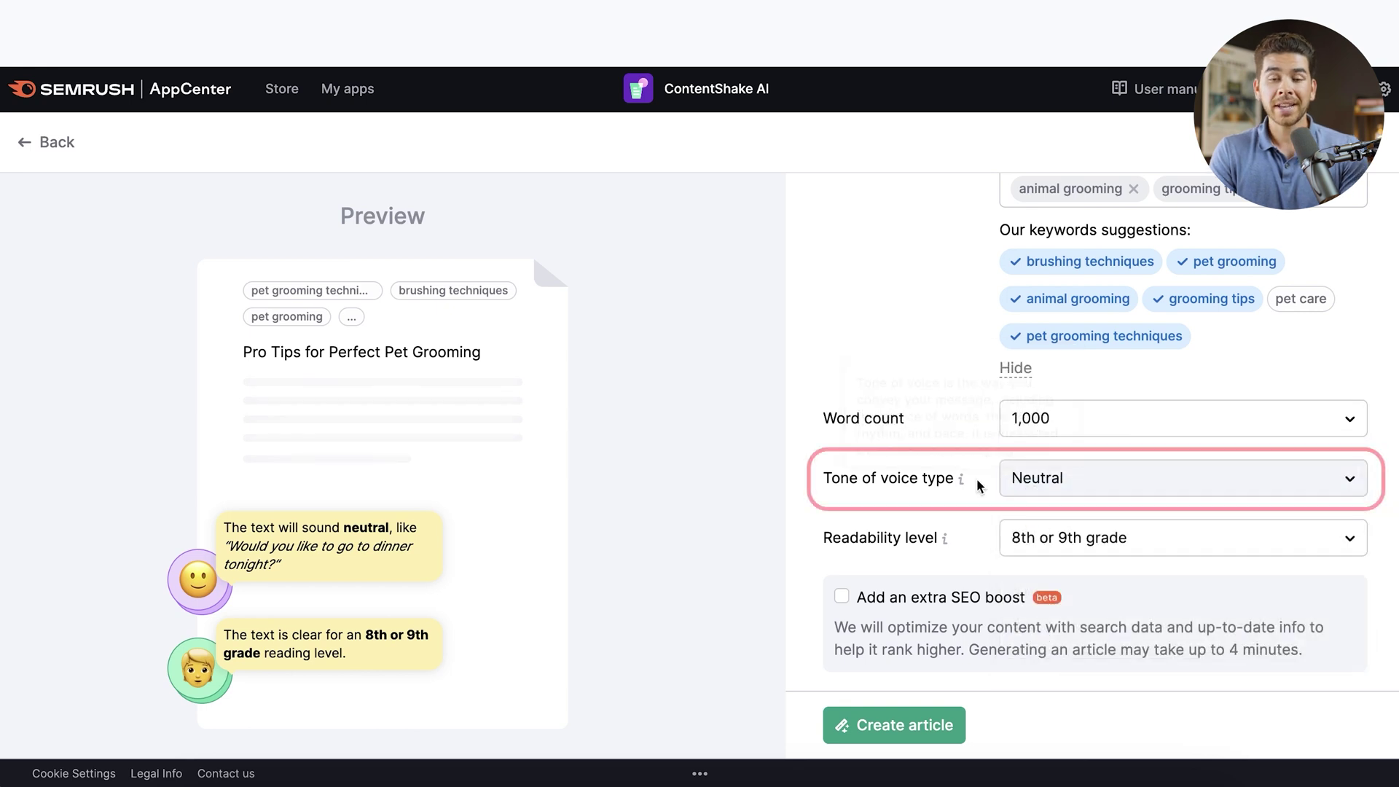
left_click(1058, 494)
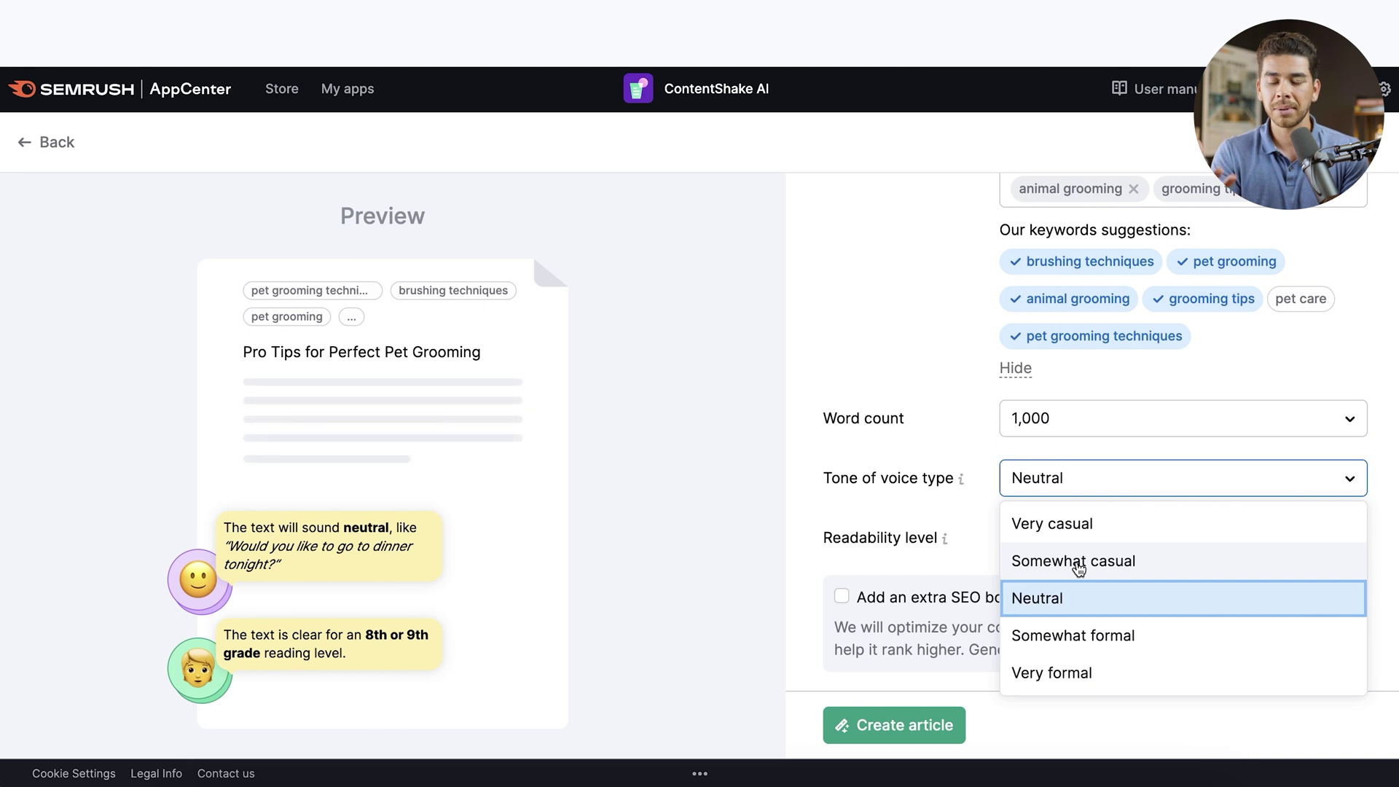
left_click(1078, 566)
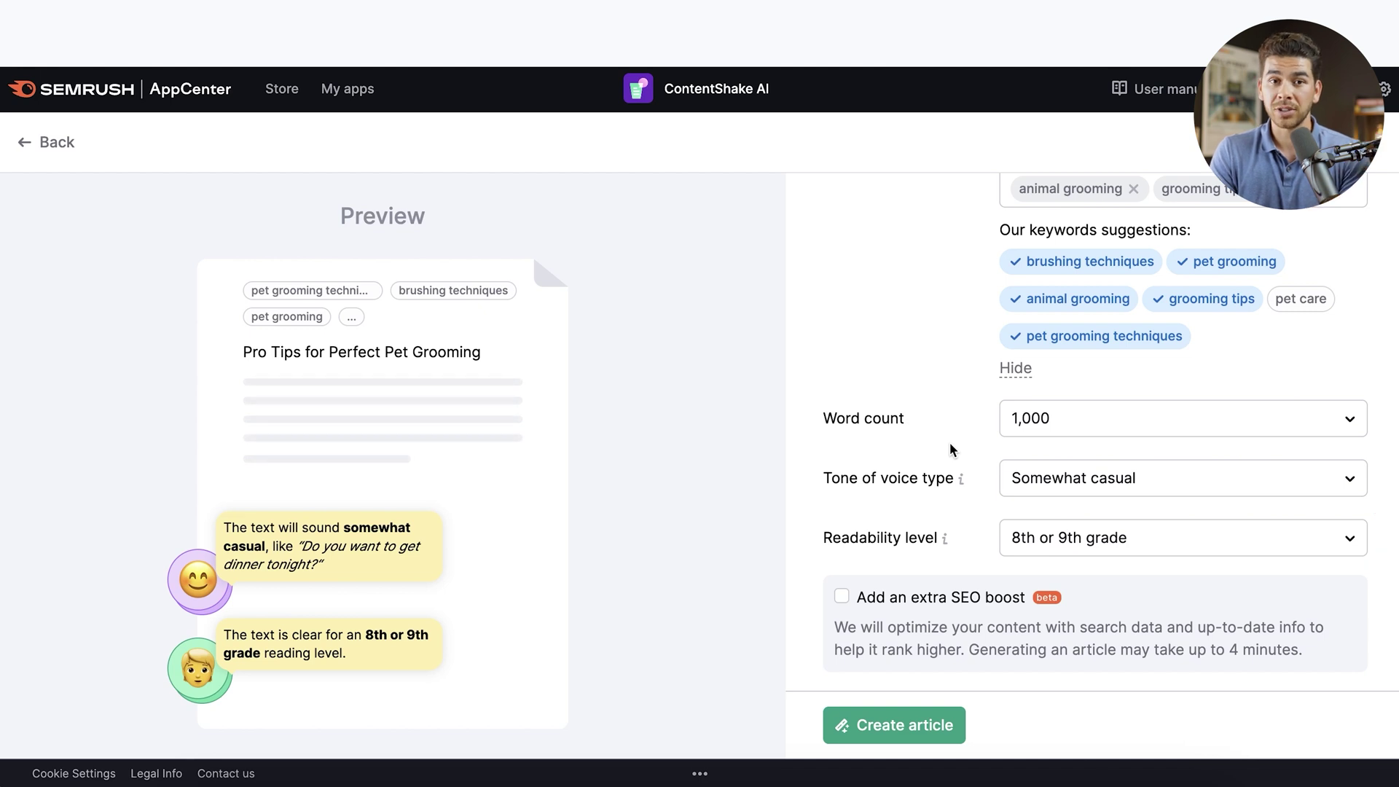
- Choose 7th grade as the article's readability level
left_click(1036, 544)
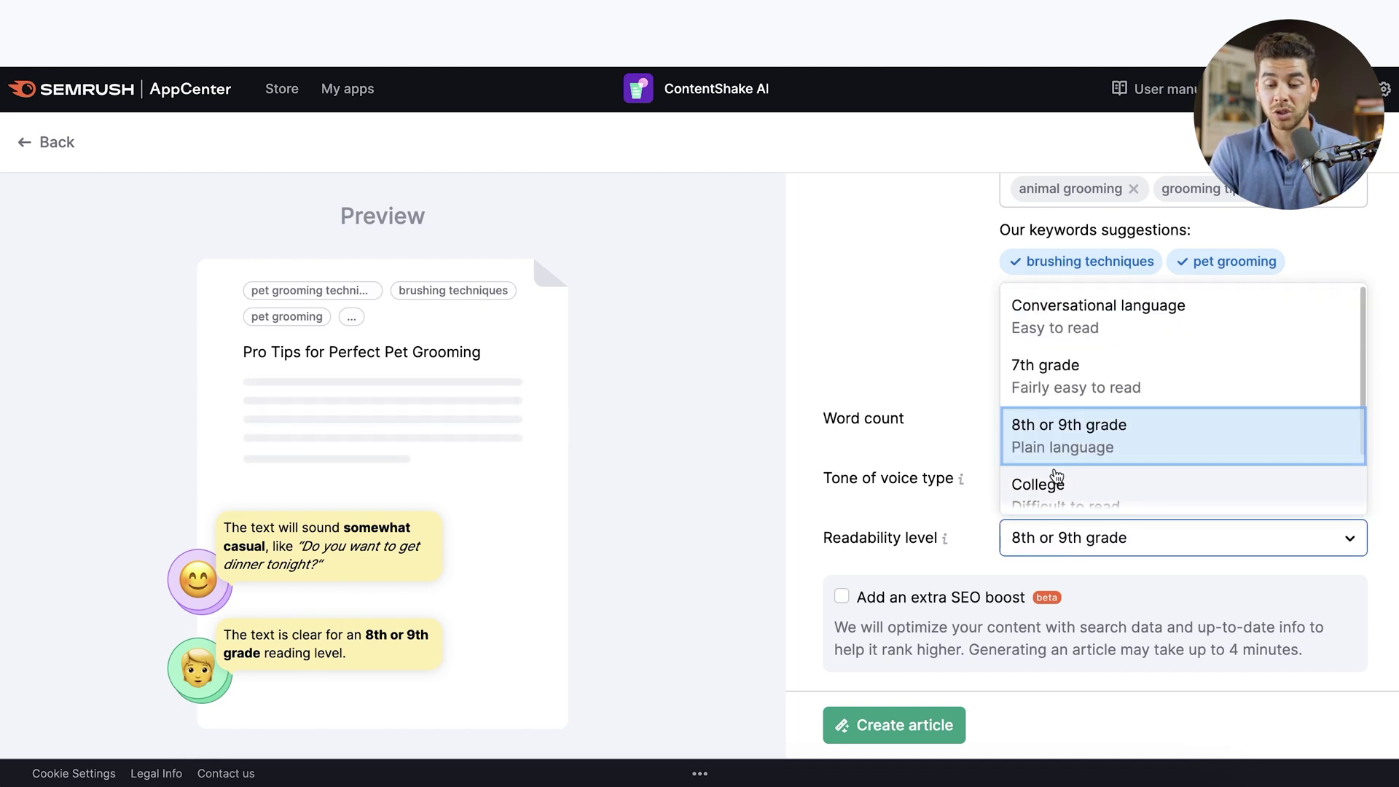
scroll(1057, 475, "down", 1)
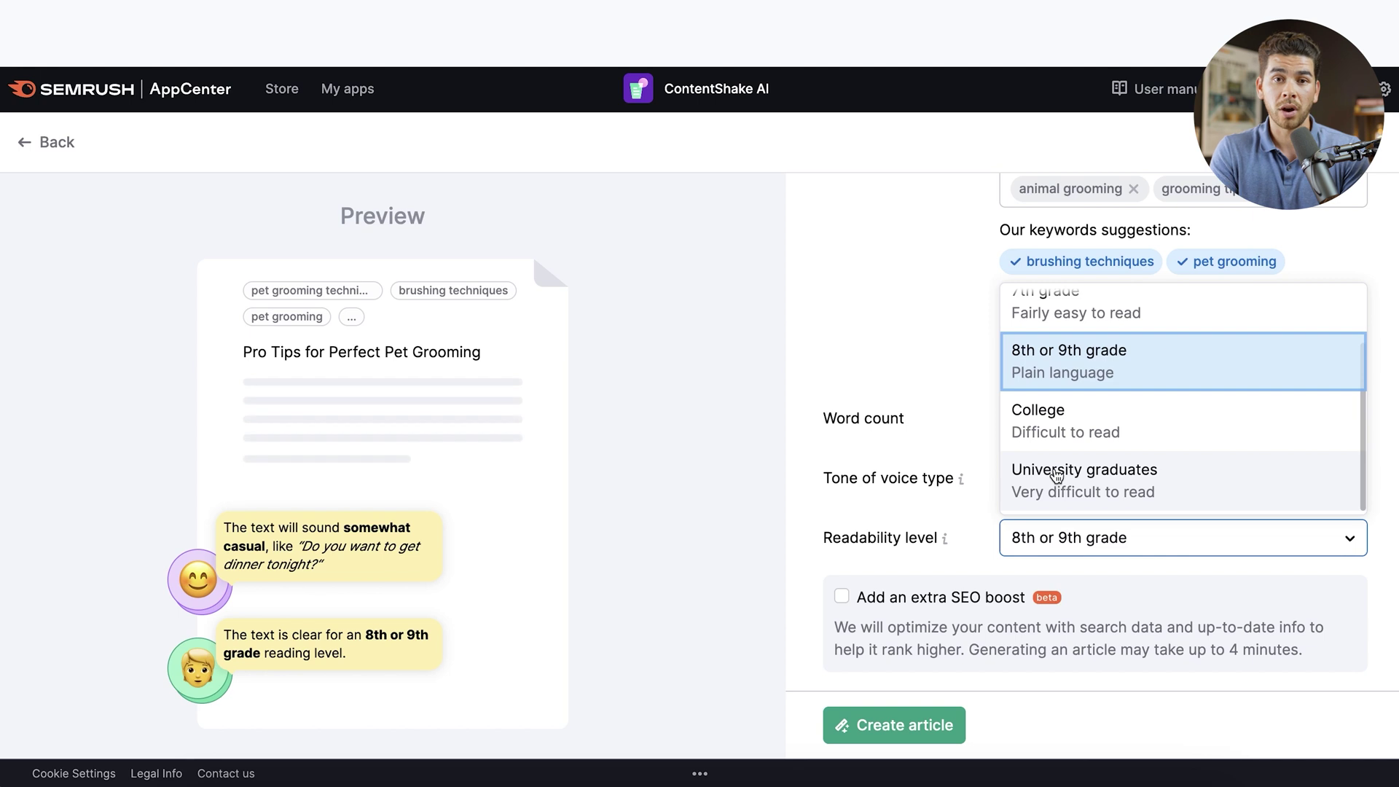
scroll(1072, 337, "up", 1)
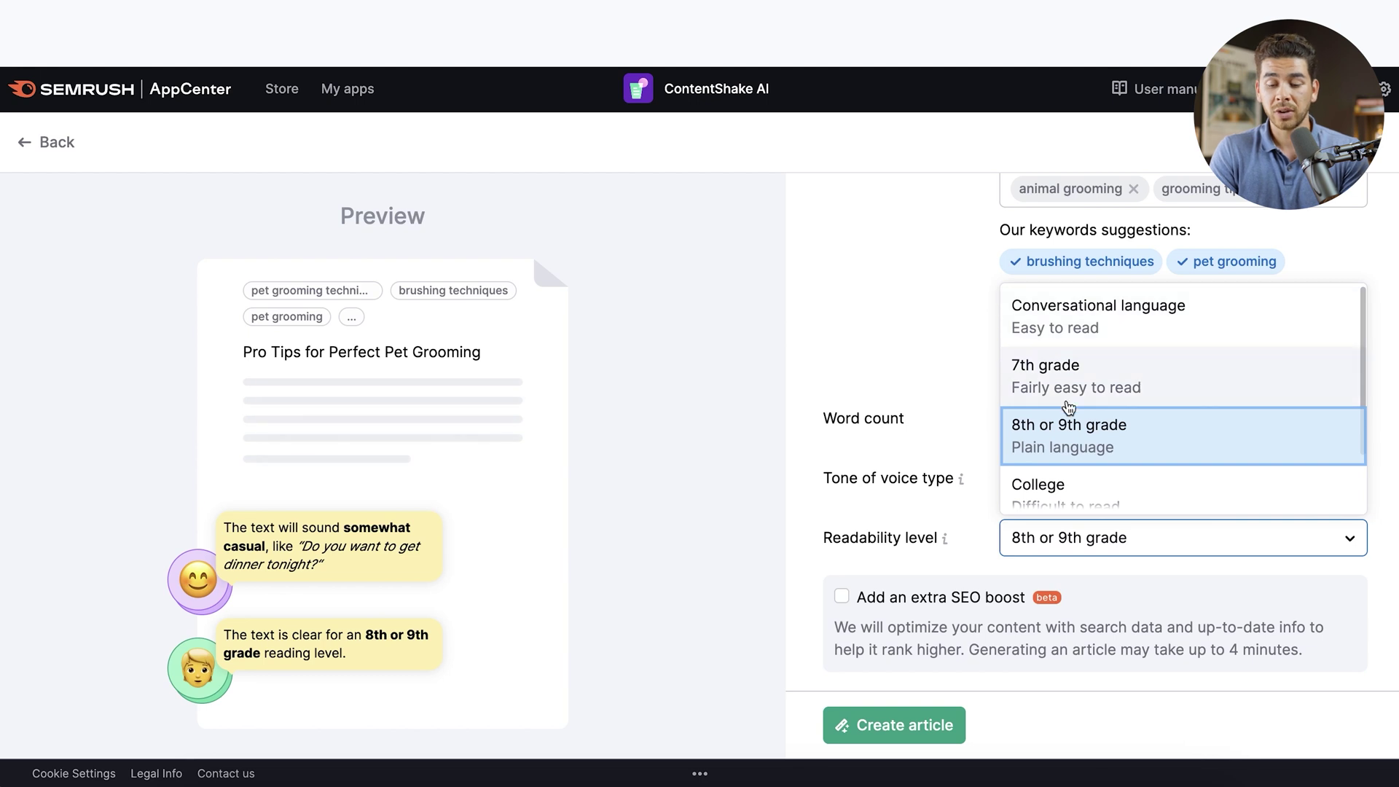
scroll(1101, 421, "down", 1)
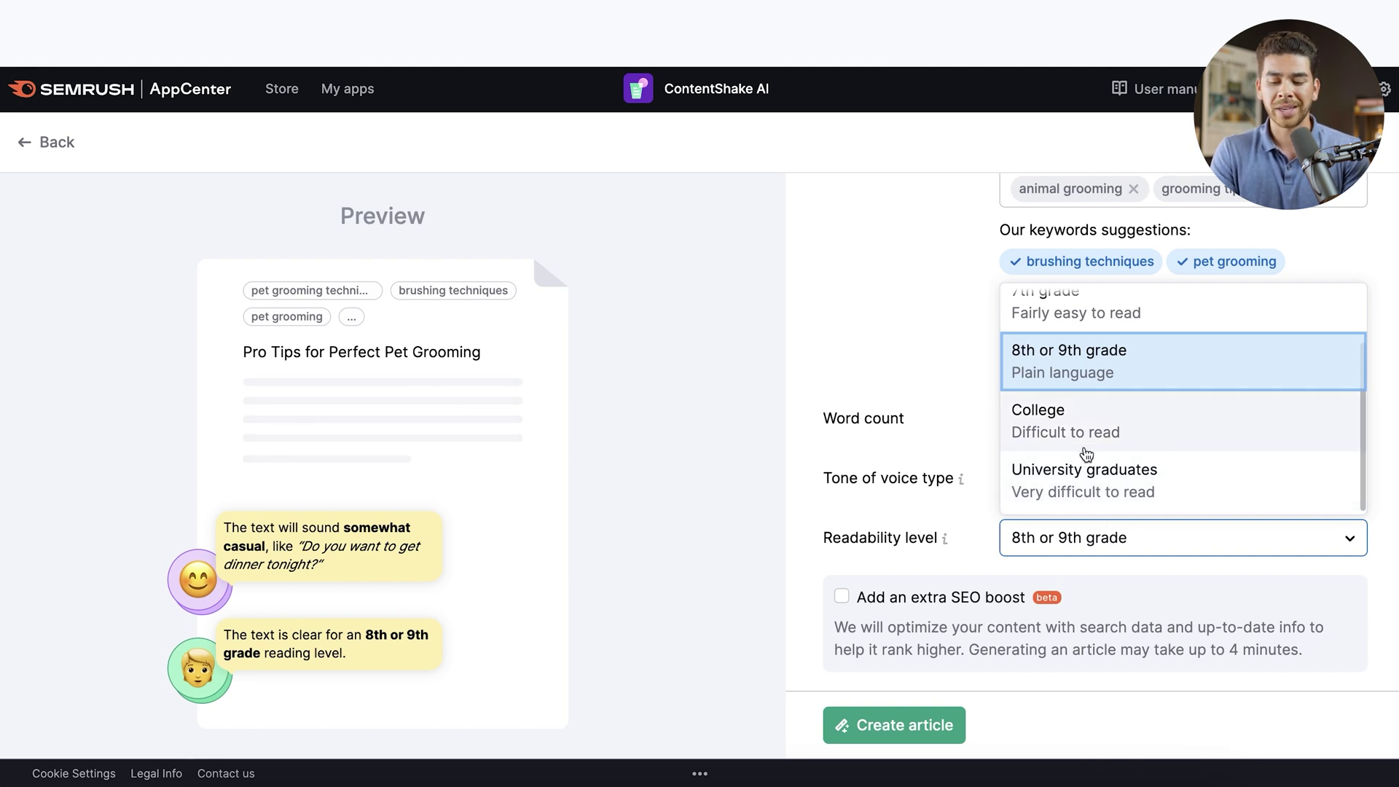
scroll(1107, 341, "up", 2)
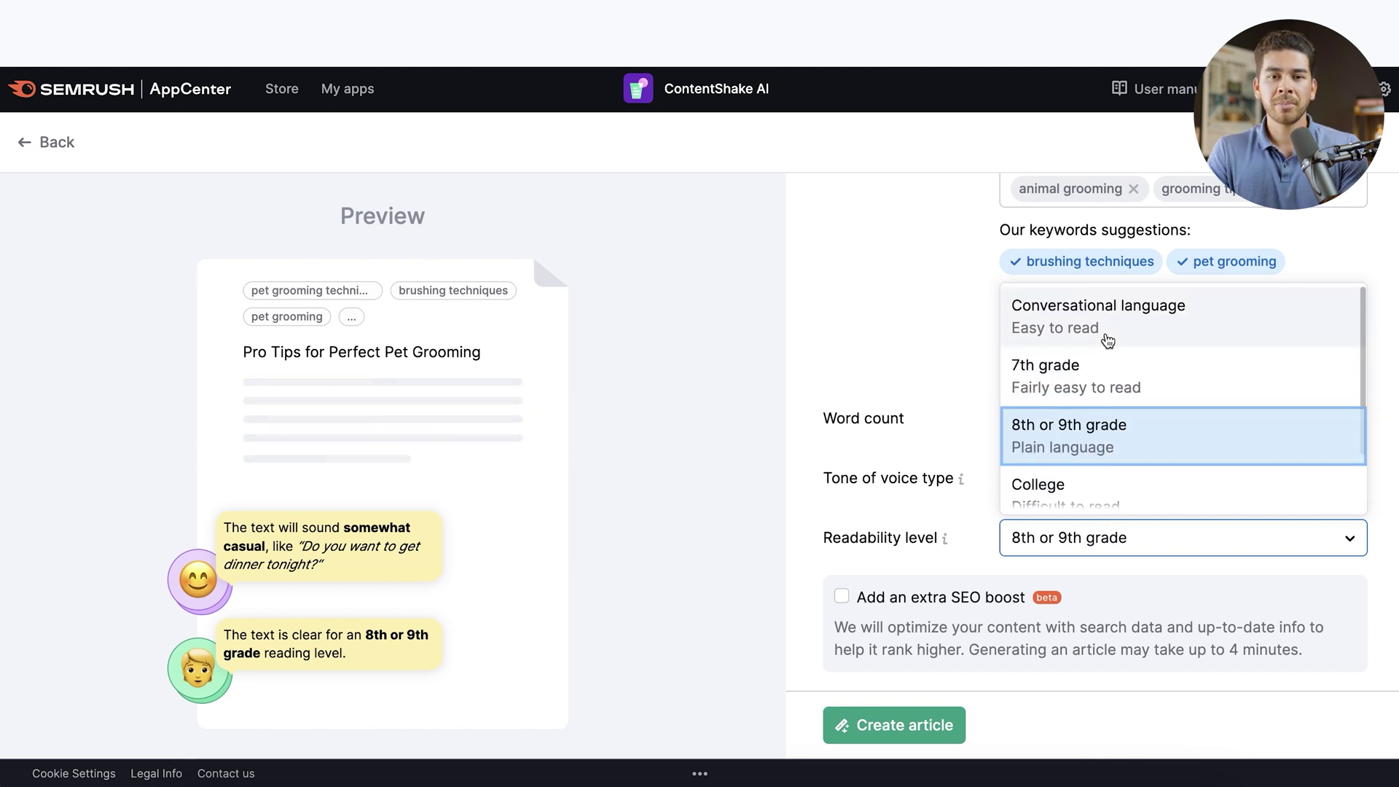
left_click(1089, 384)
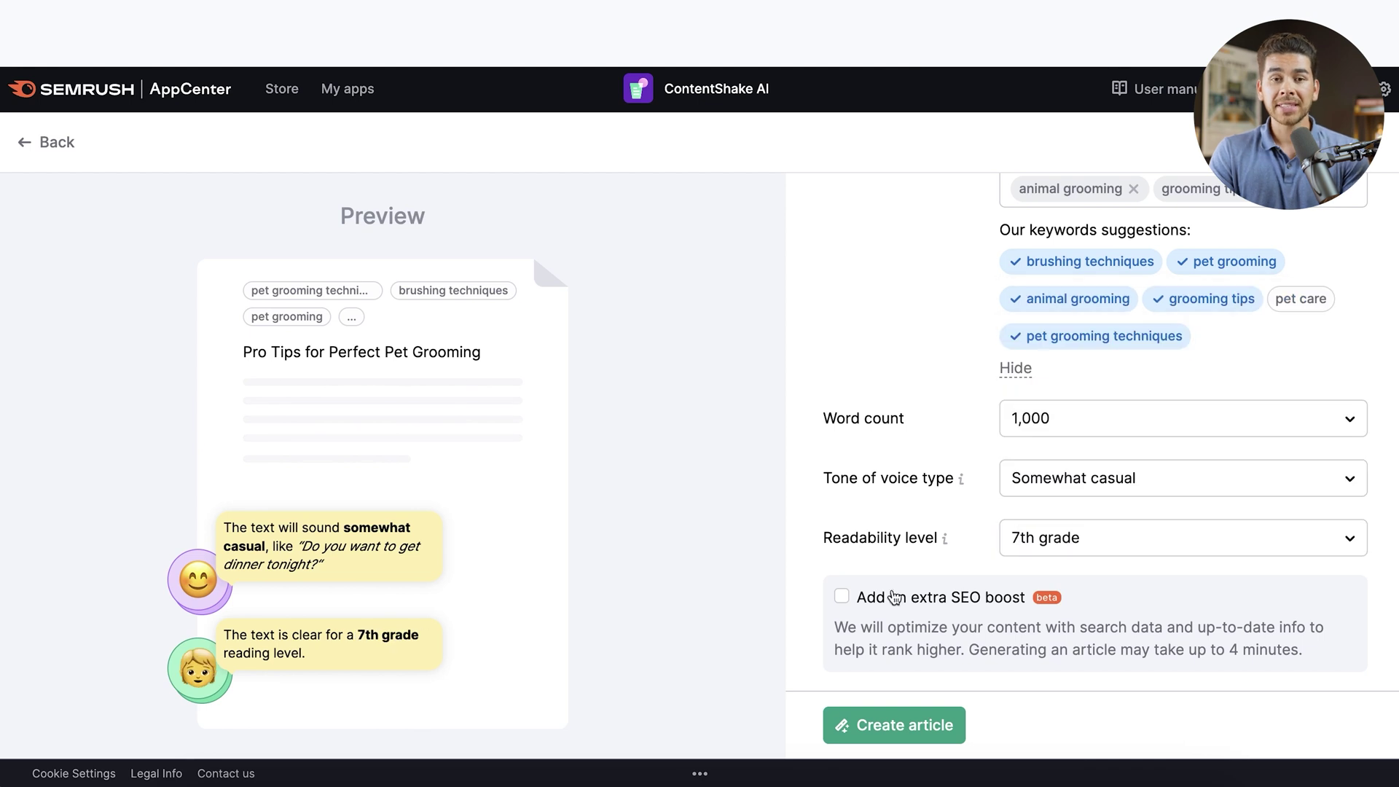
- Enable the extra SEO boost and create the article, yielding 1102 words rated 83% Perfect
left_click(841, 602)
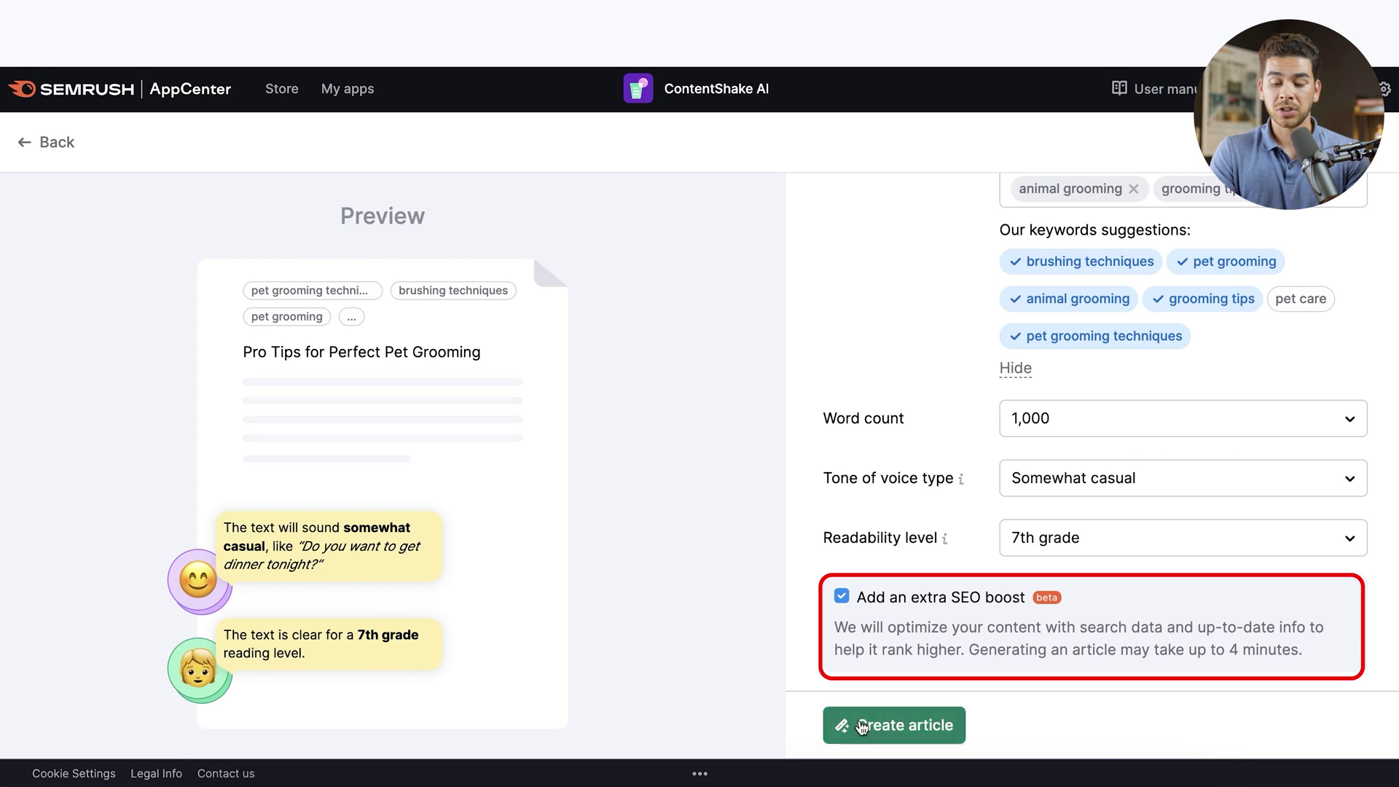
left_click(895, 726)
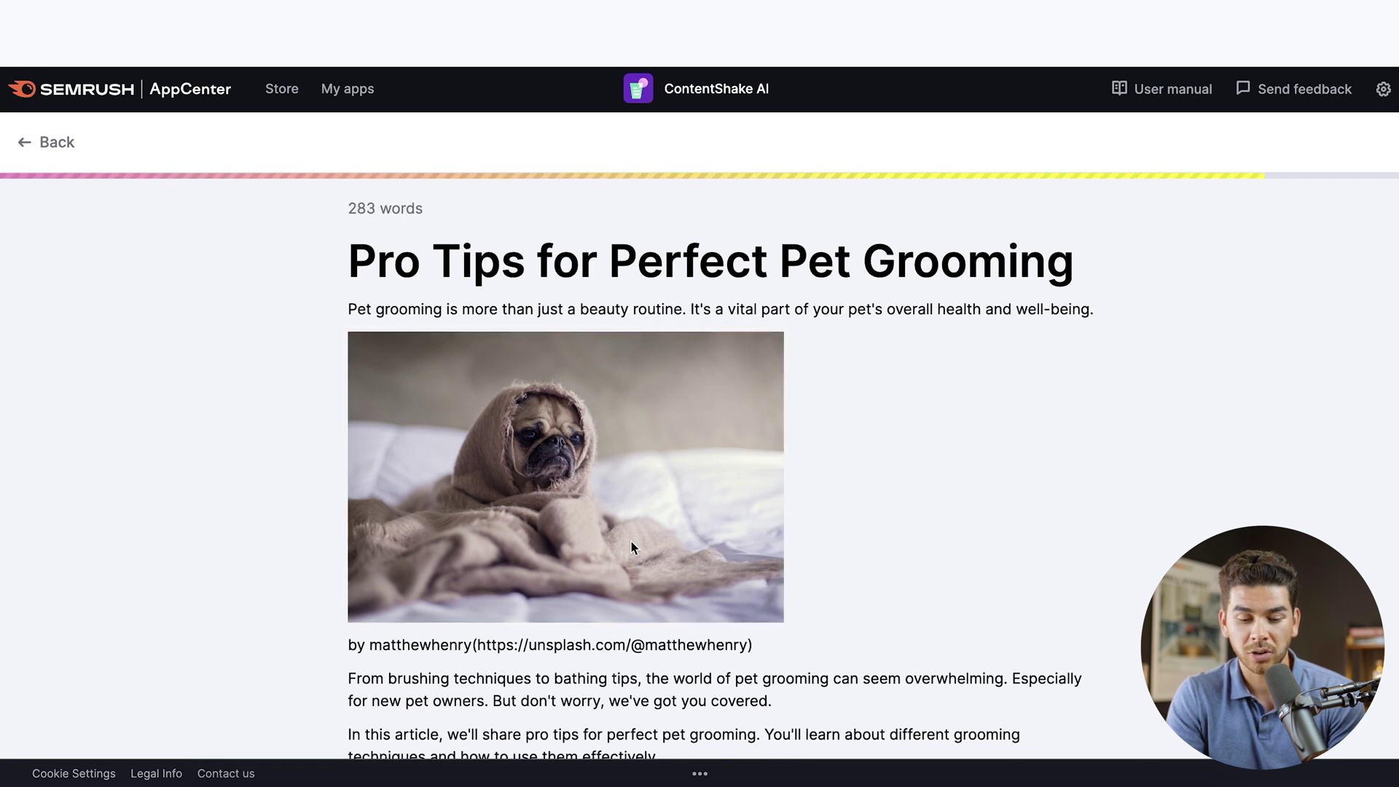
scroll(630, 539, "down", 3)
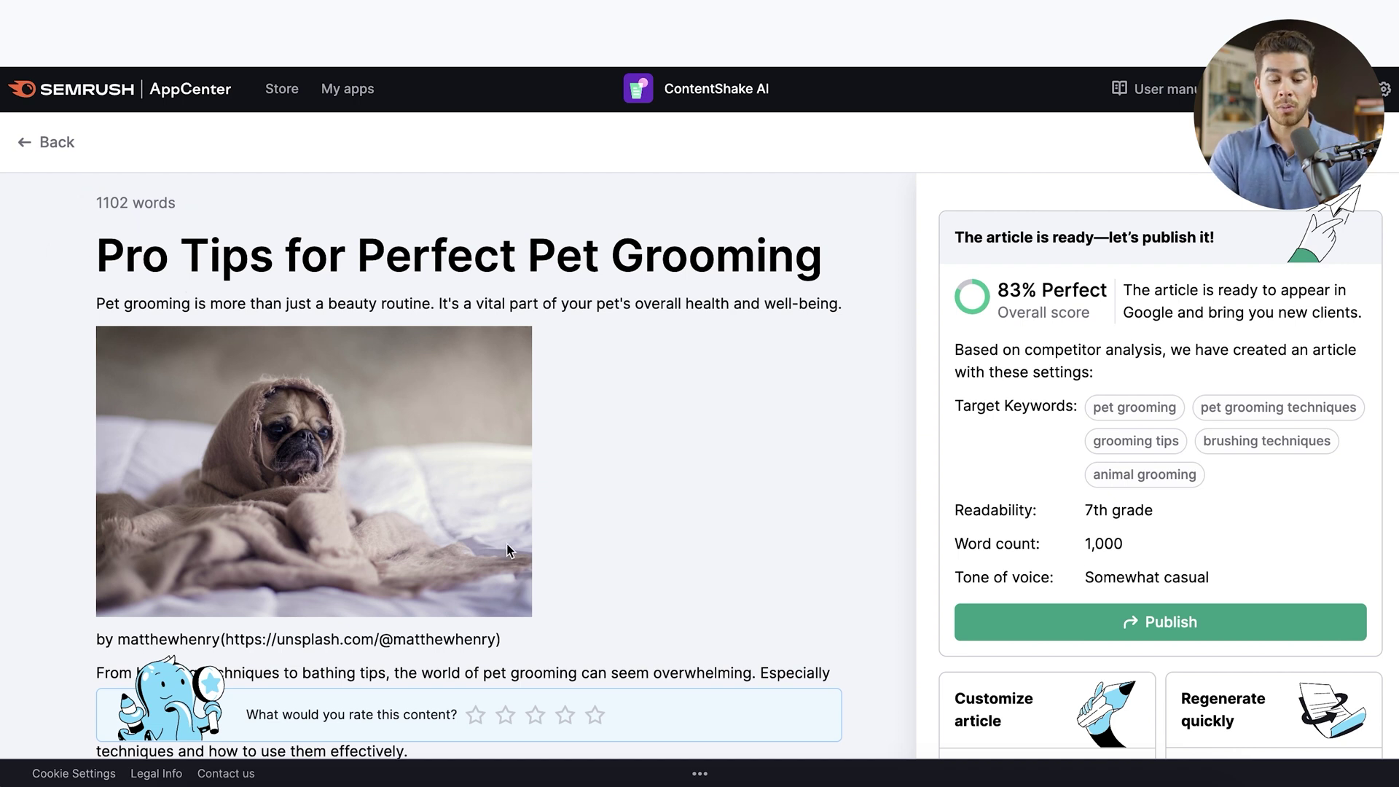
- Review the generated article and settings summary, then open it in the editor
scroll(507, 550, "down", 1)
scroll(507, 550, "up", 1)
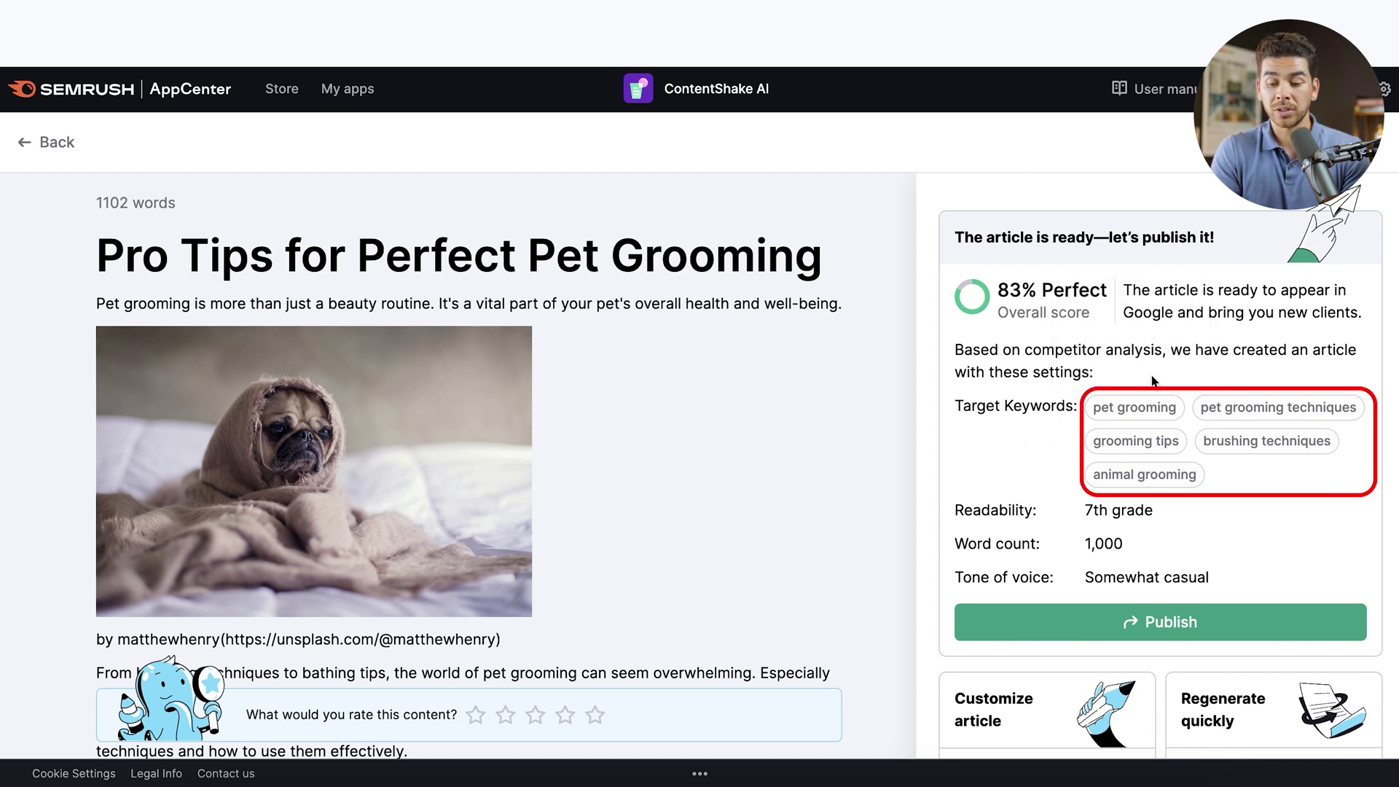
scroll(1043, 531, "down", 1)
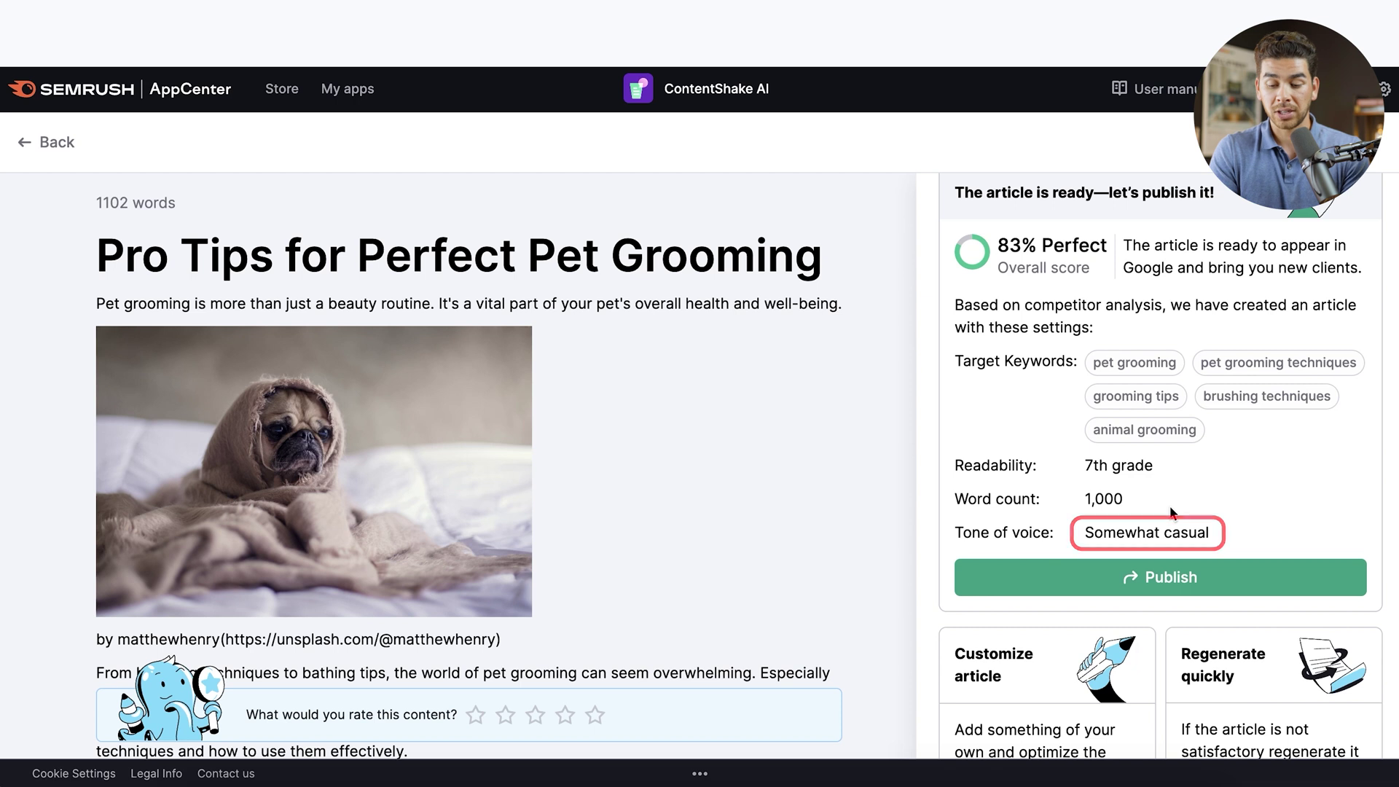
scroll(1166, 495, "down", 2)
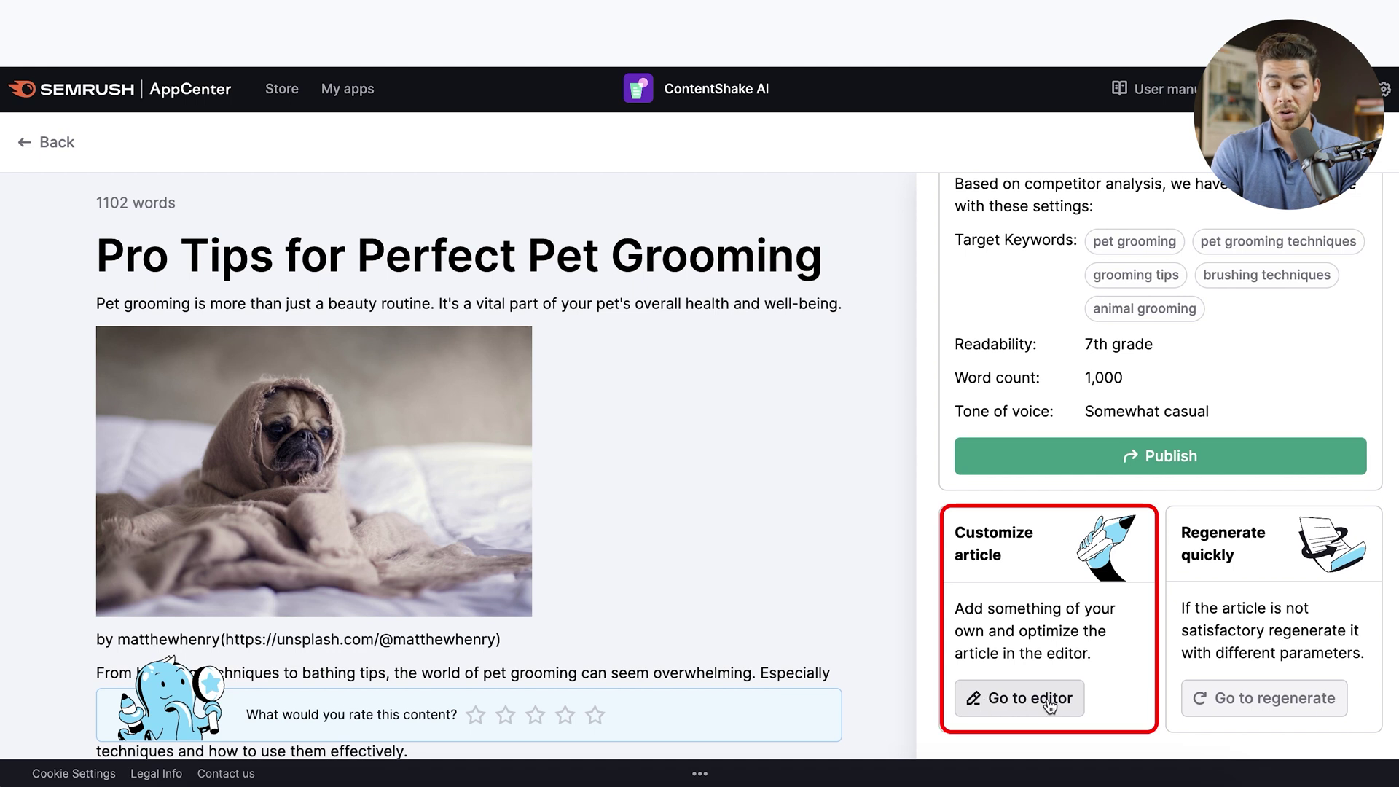
scroll(640, 352, "down", 4)
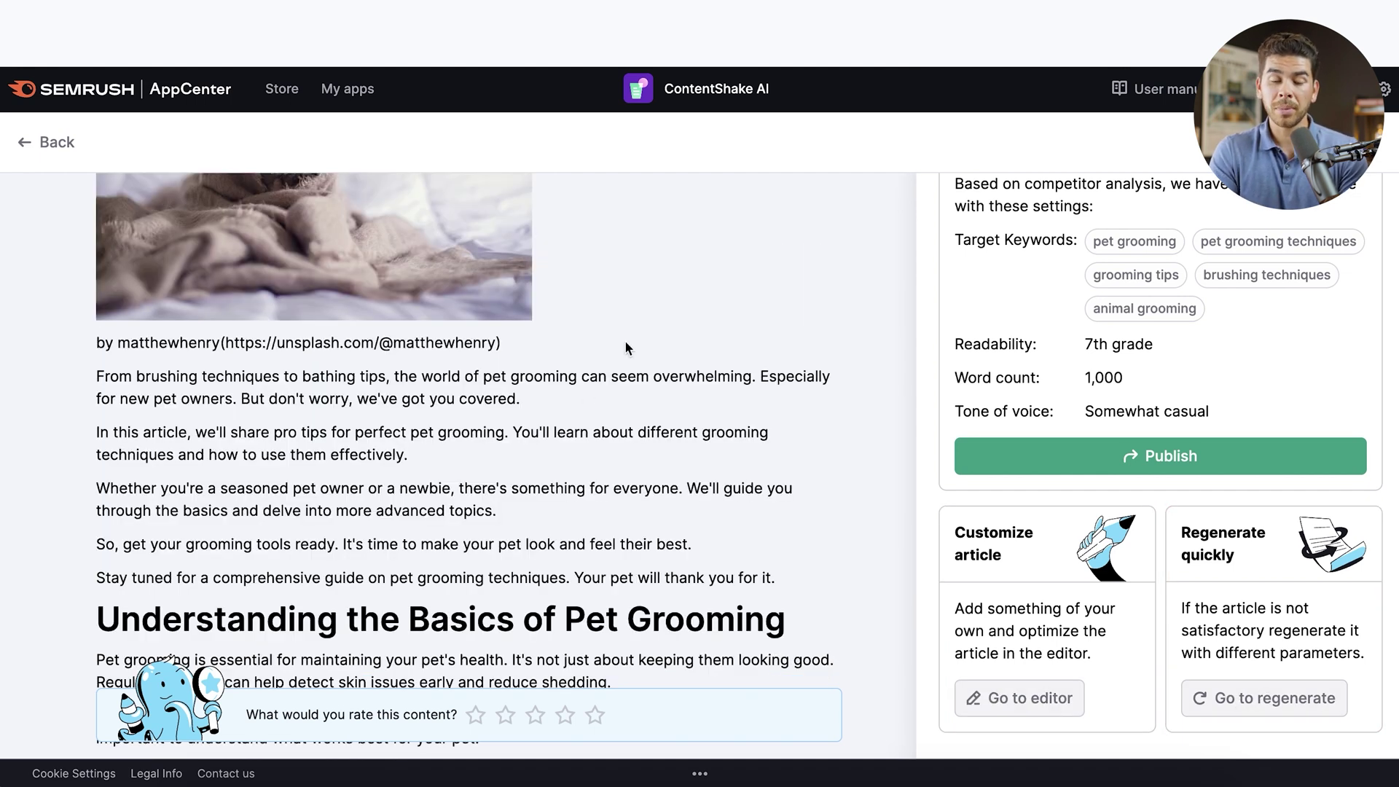
scroll(540, 404, "down", 3)
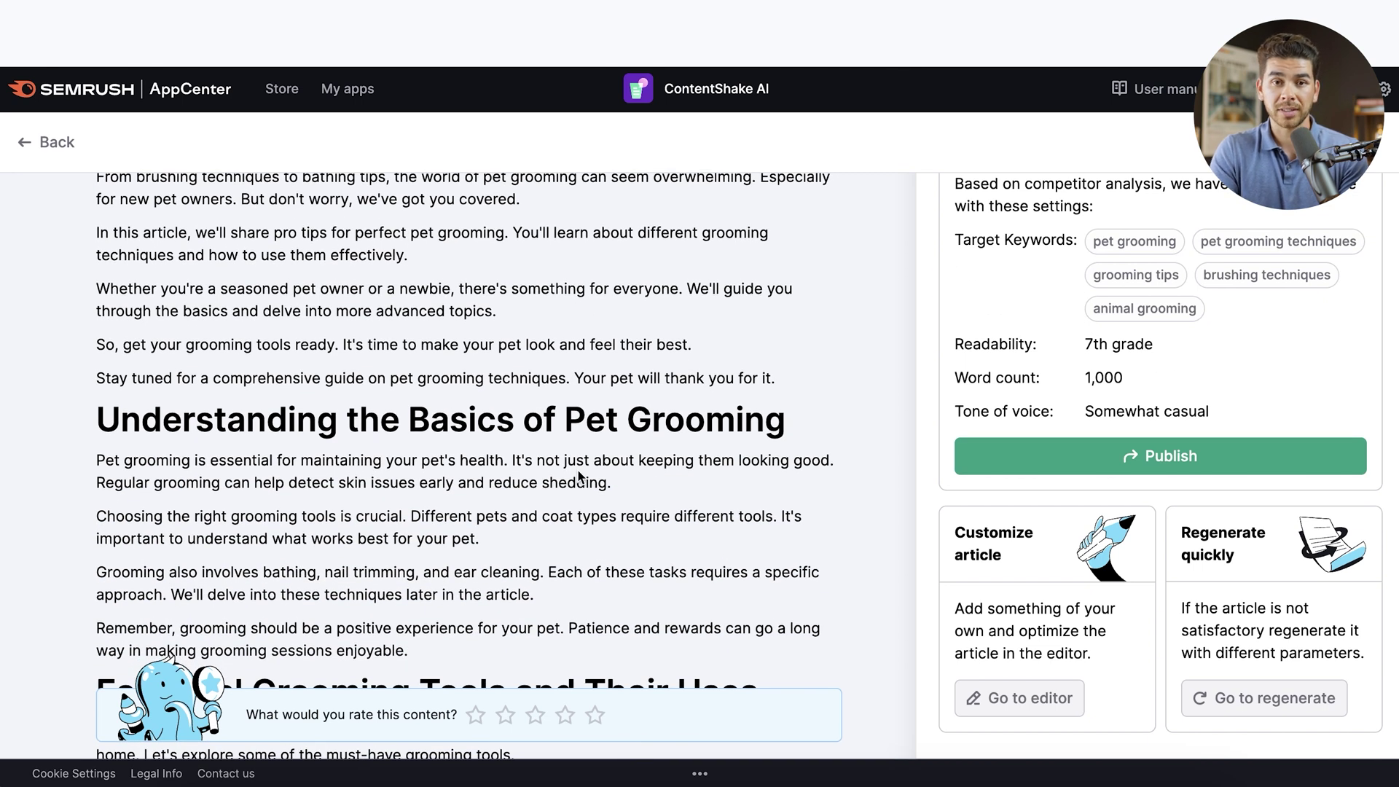
scroll(579, 473, "down", 1)
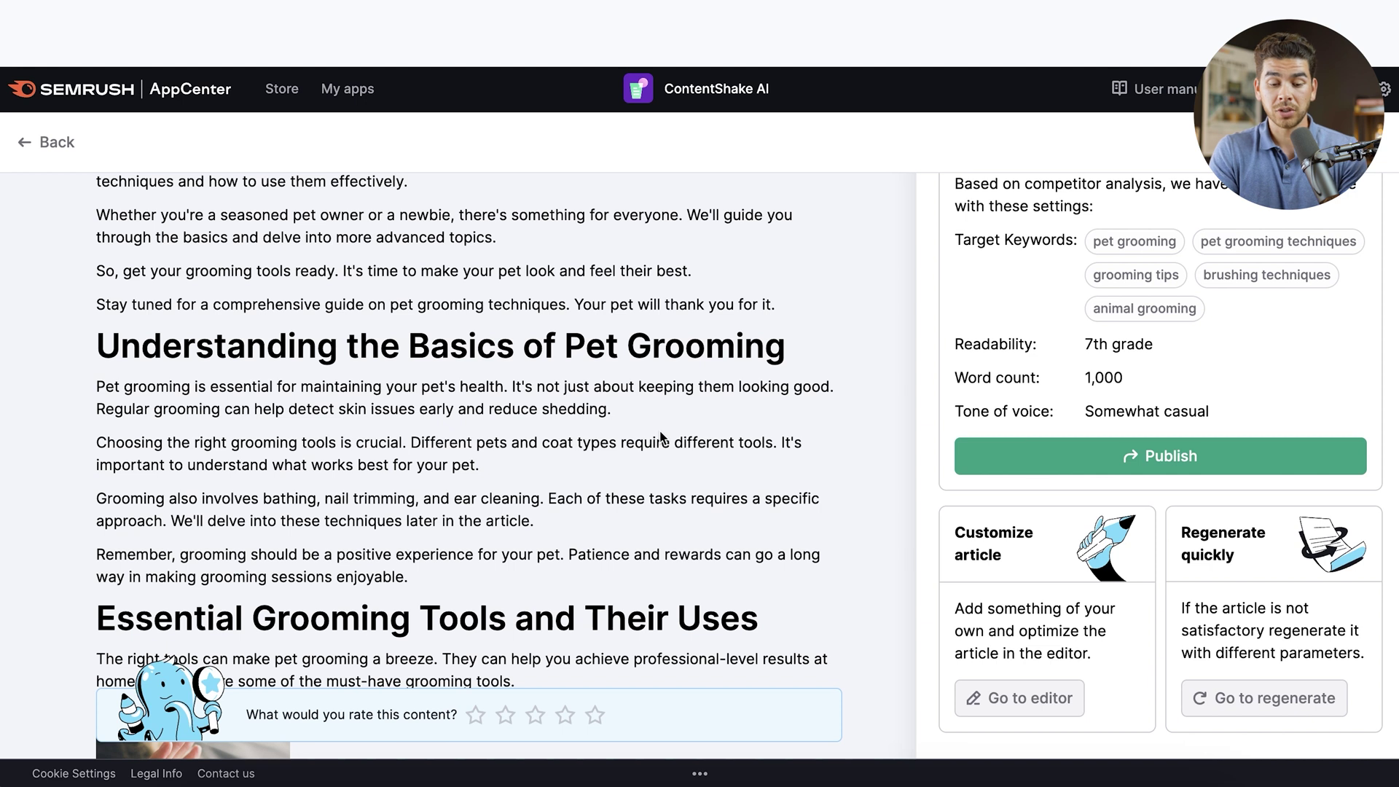
scroll(660, 435, "up", 8)
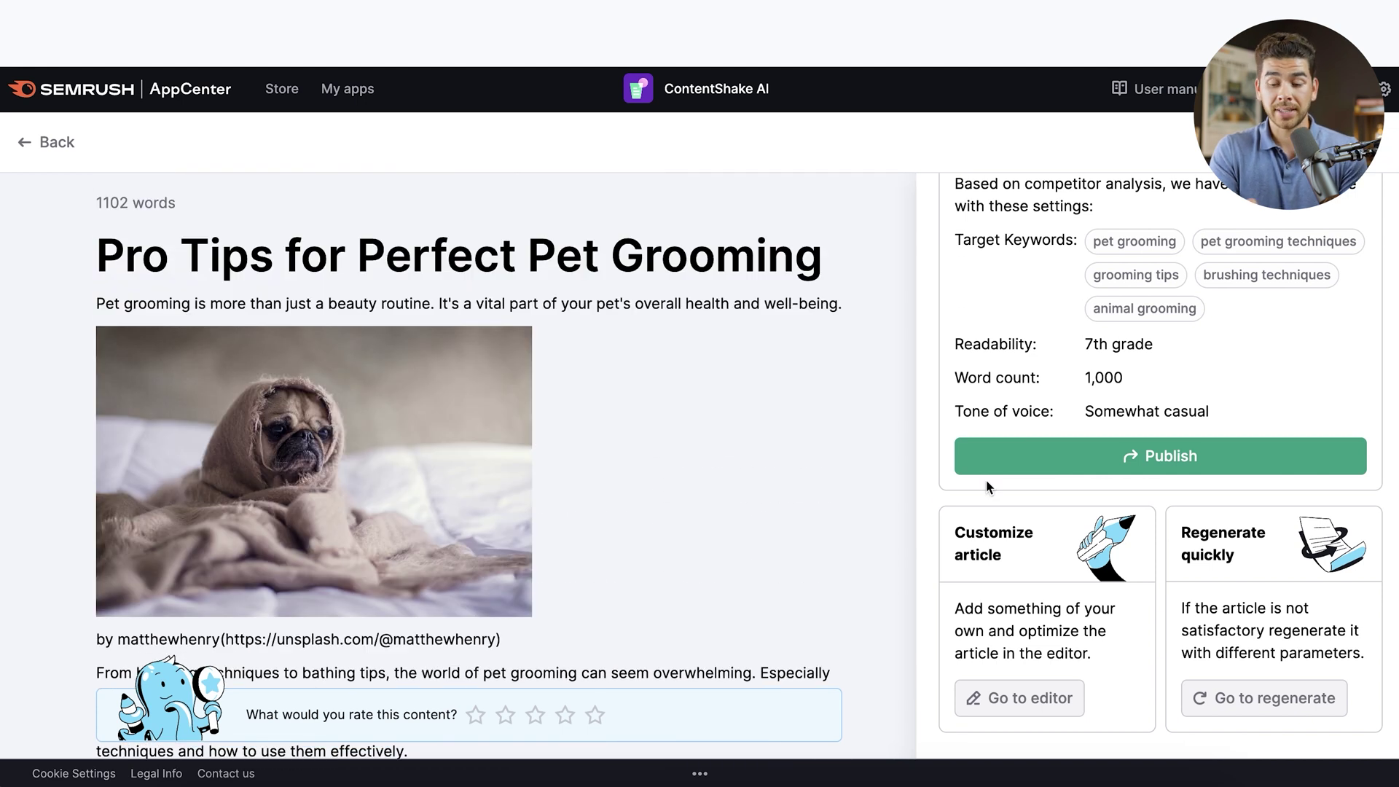
scroll(1057, 619, "down", 1)
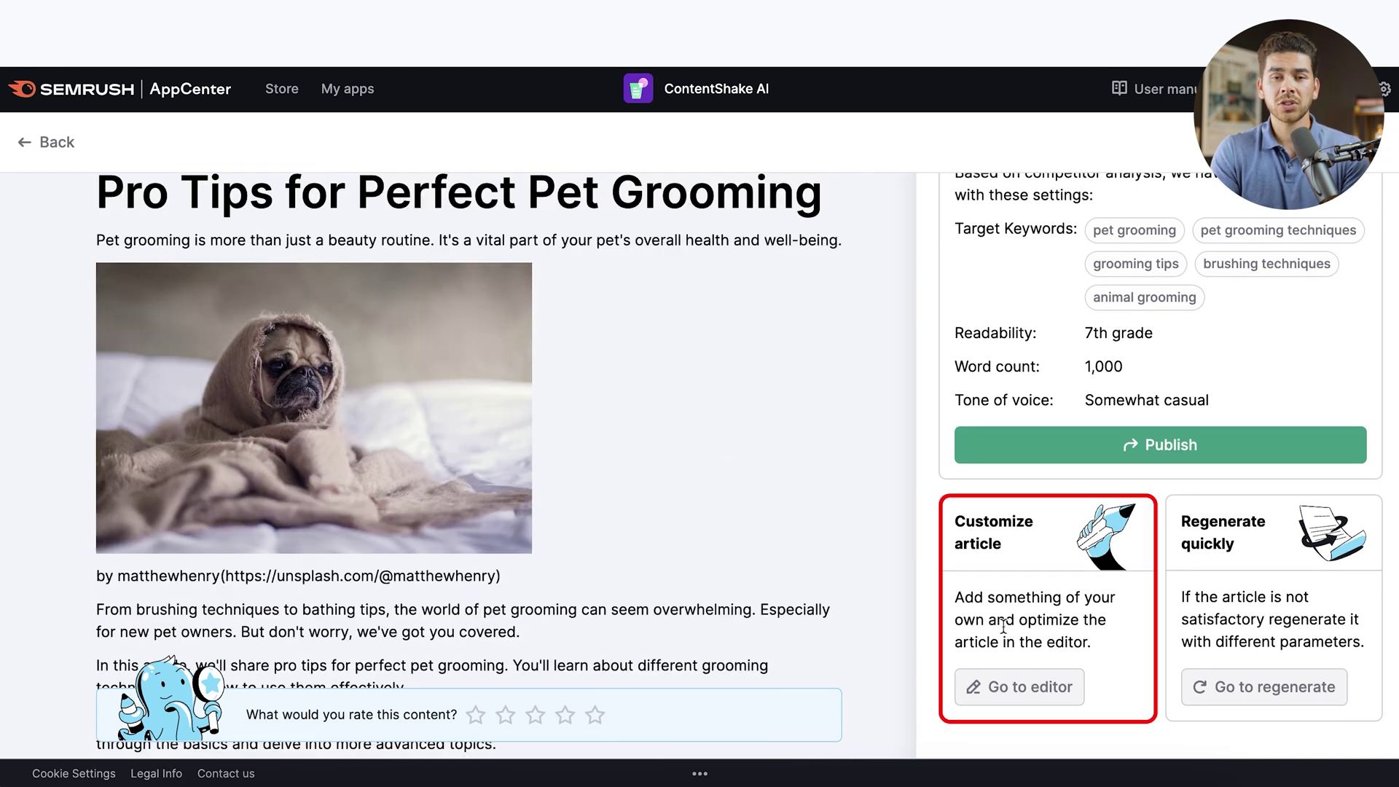
left_click(1011, 689)
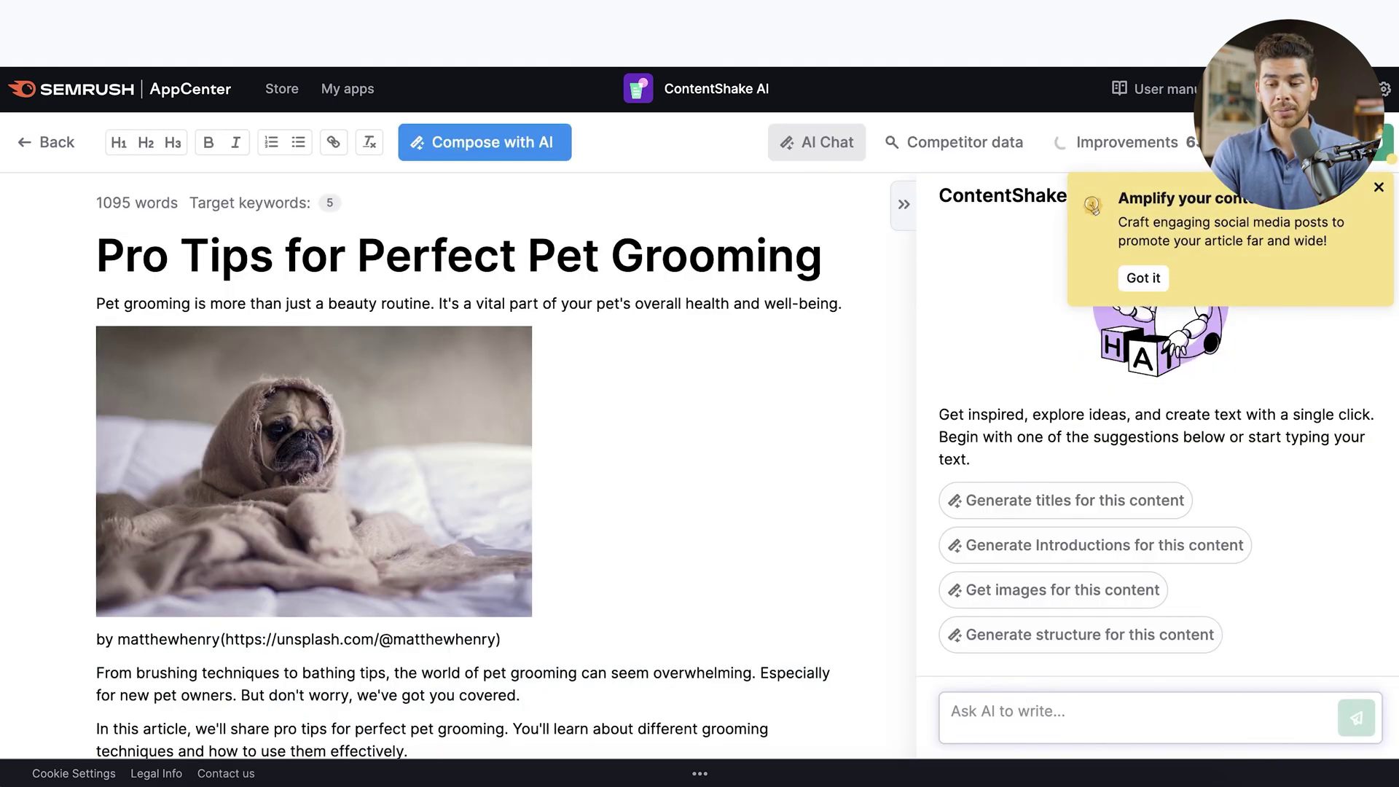
- Dismiss the 'Amplify your content' social media posts tip
left_click(1377, 190)
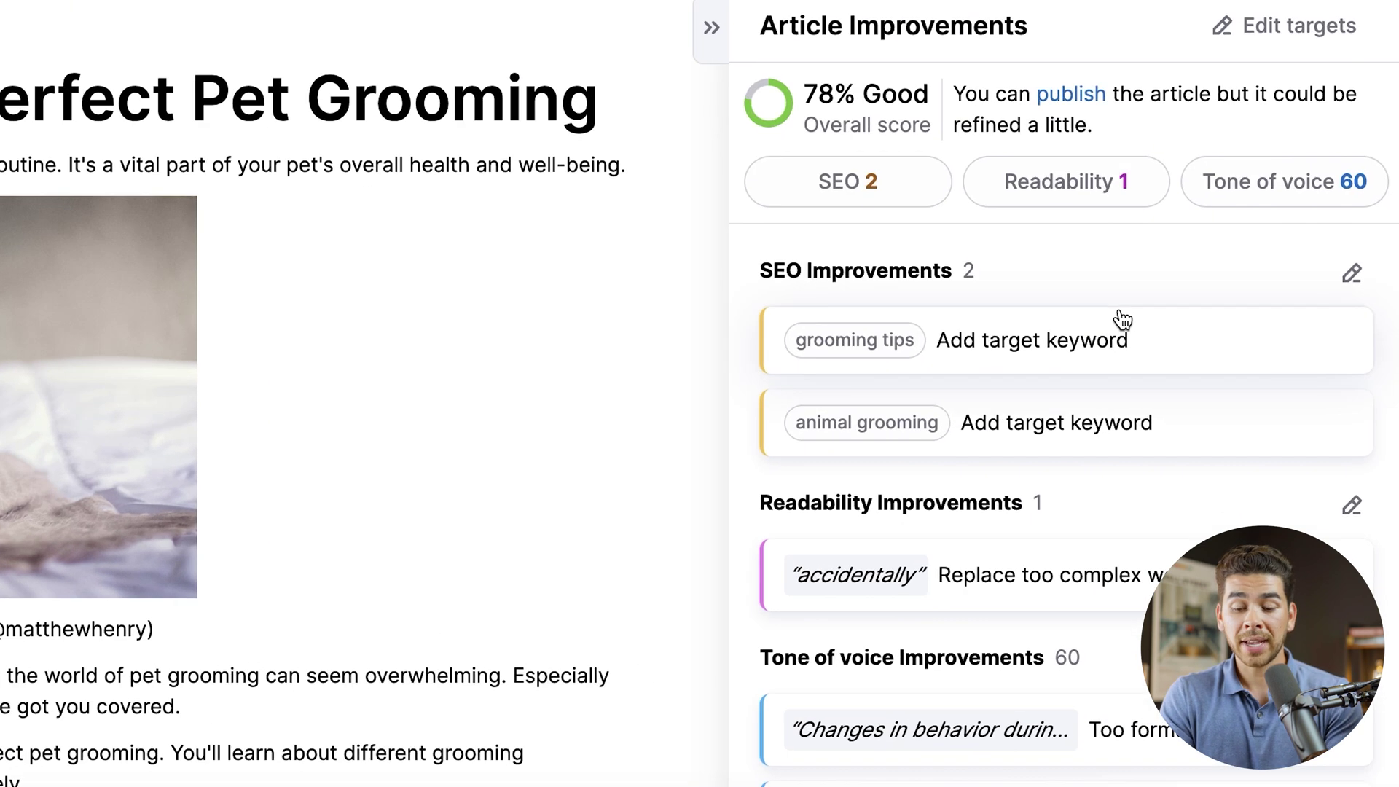
- Switch the side panel to Competitor data and review its Titles, Introductions, Images and Structures sections
scroll(1122, 319, "down", 5)
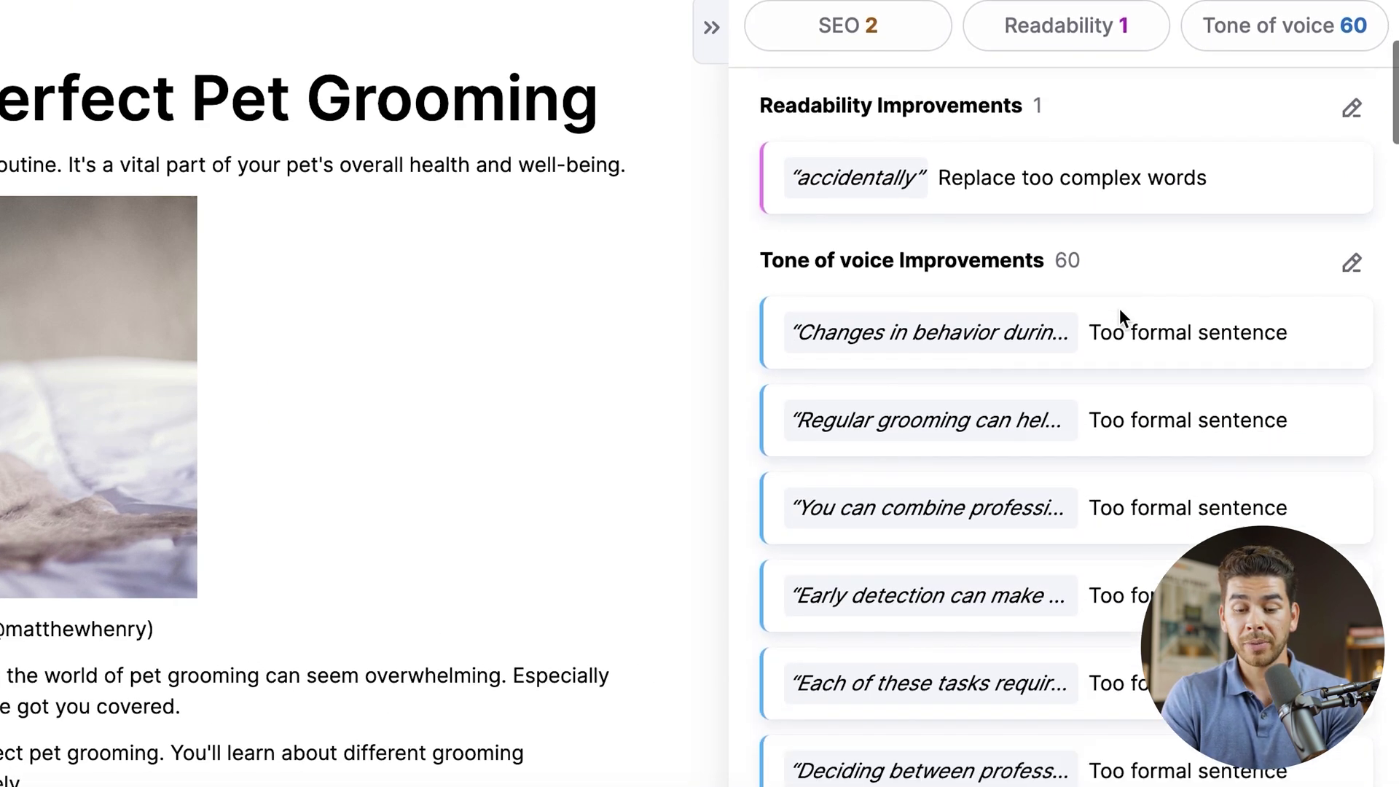
scroll(1118, 308, "up", 3)
scroll(1042, 310, "up", 2)
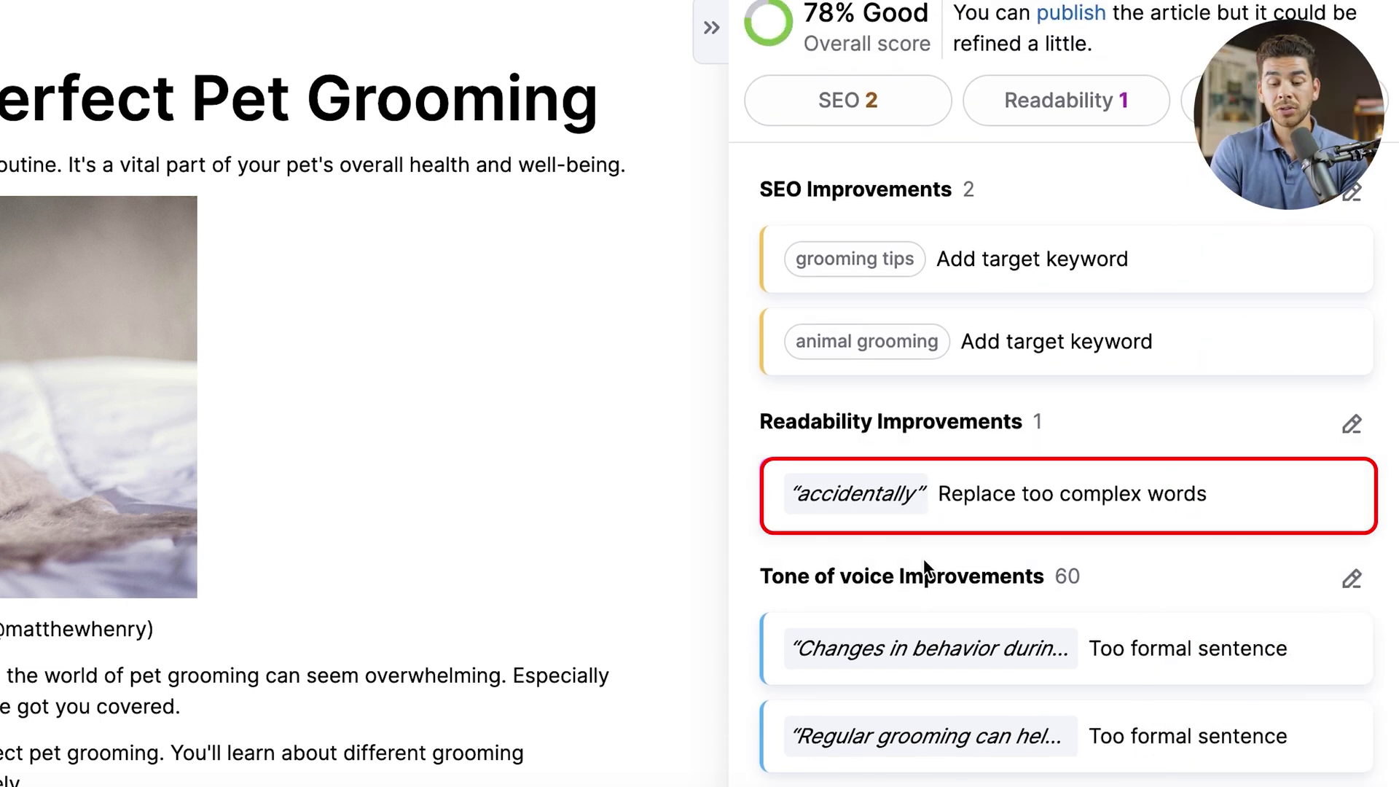
scroll(1013, 473, "down", 1)
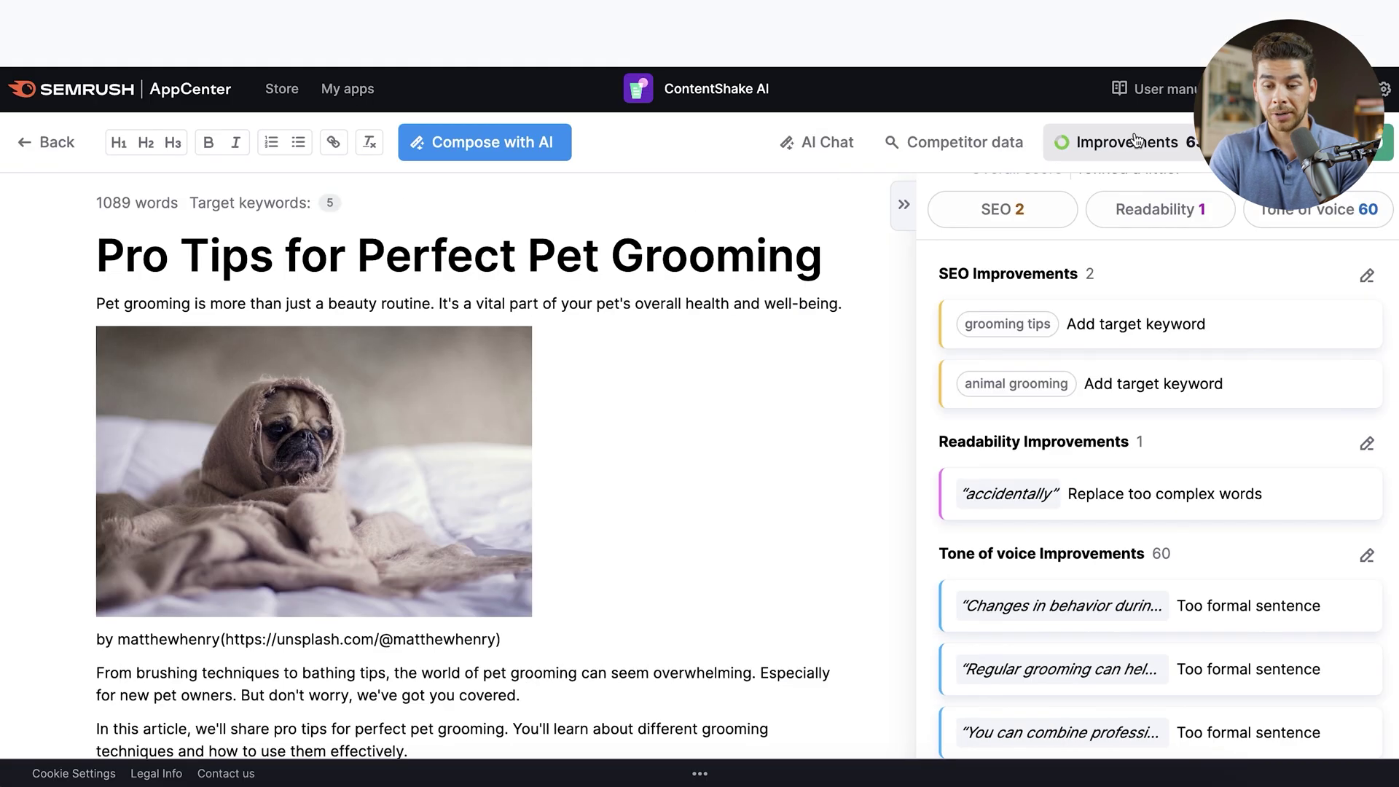
left_click(954, 142)
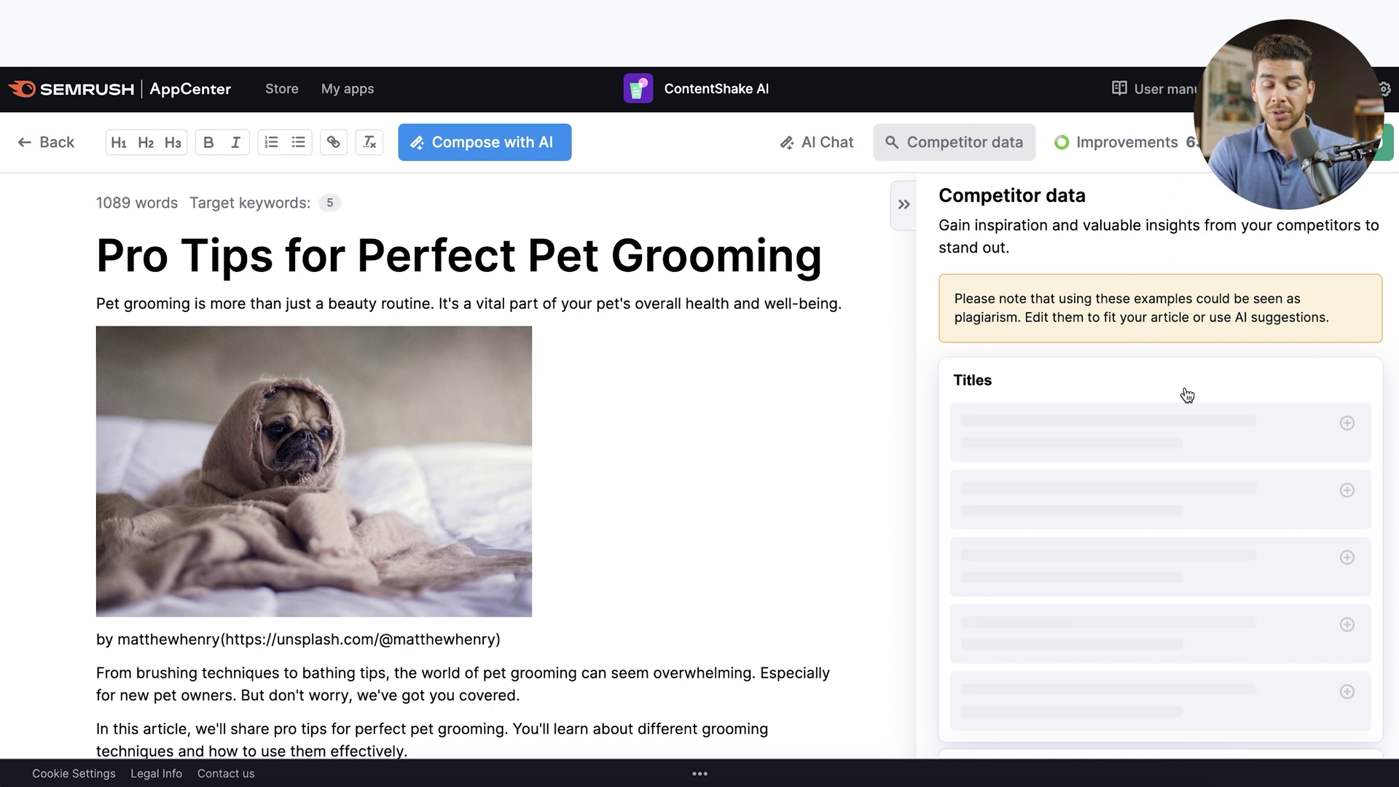
scroll(1186, 393, "down", 2)
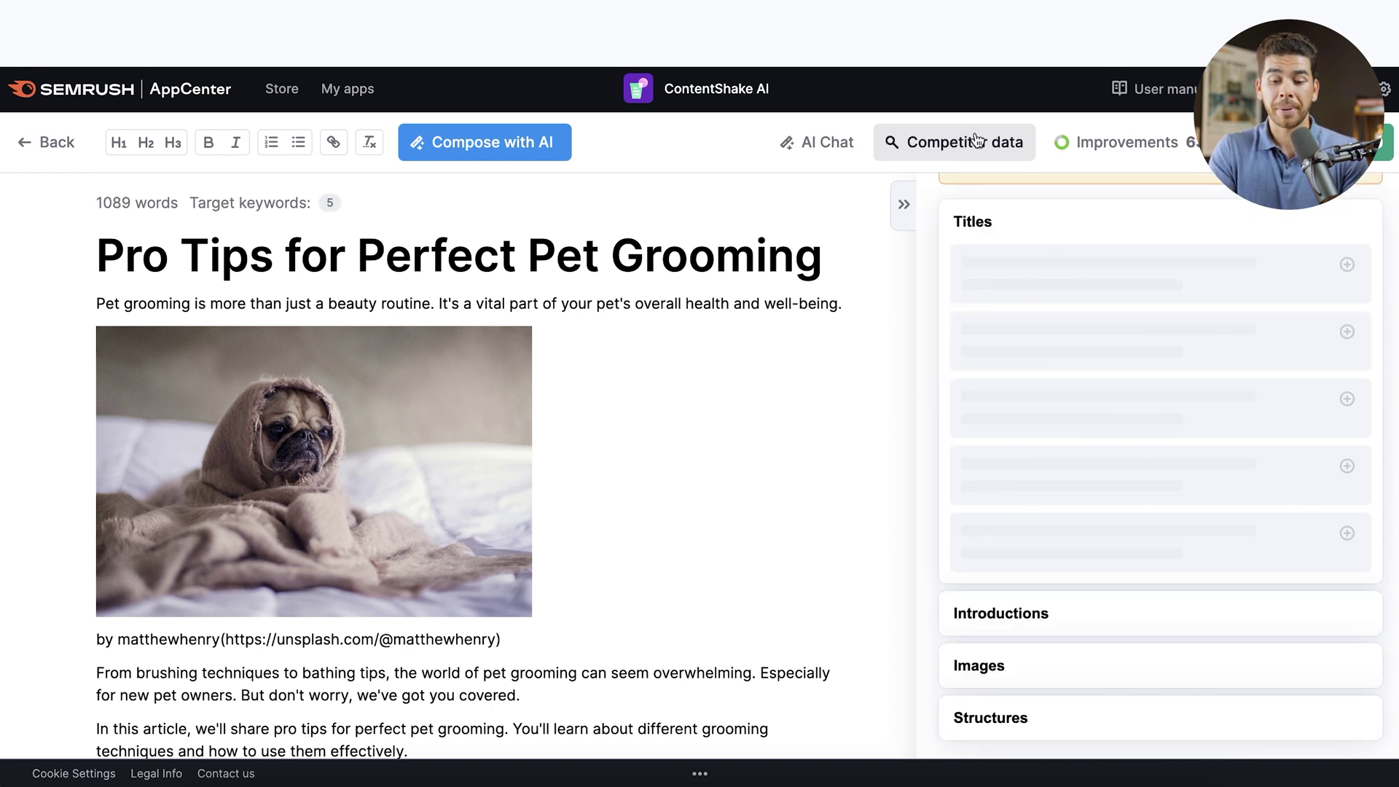
- Use AI Chat's Compose with AI to write pet grooming paragraphs under the title and accept them
left_click(515, 146)
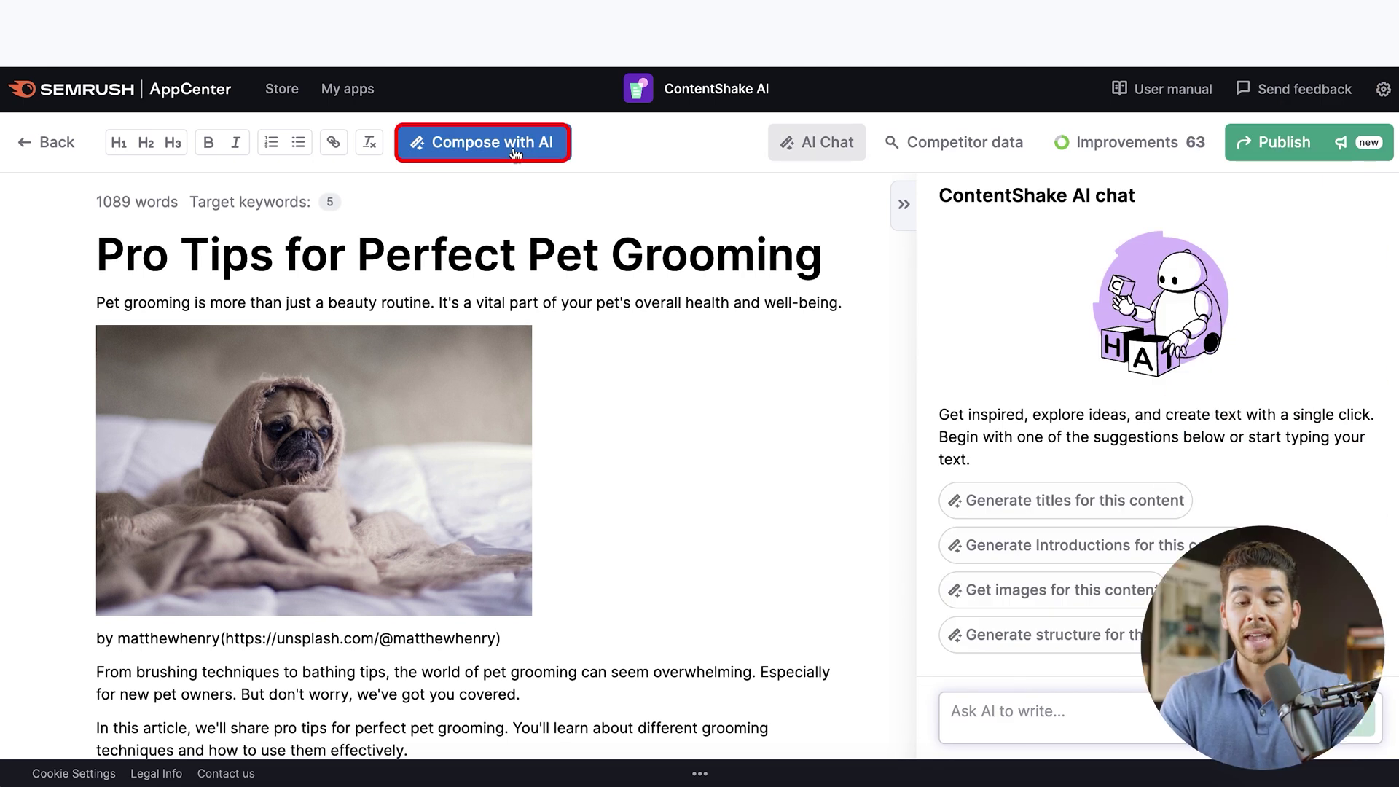
left_click(505, 145)
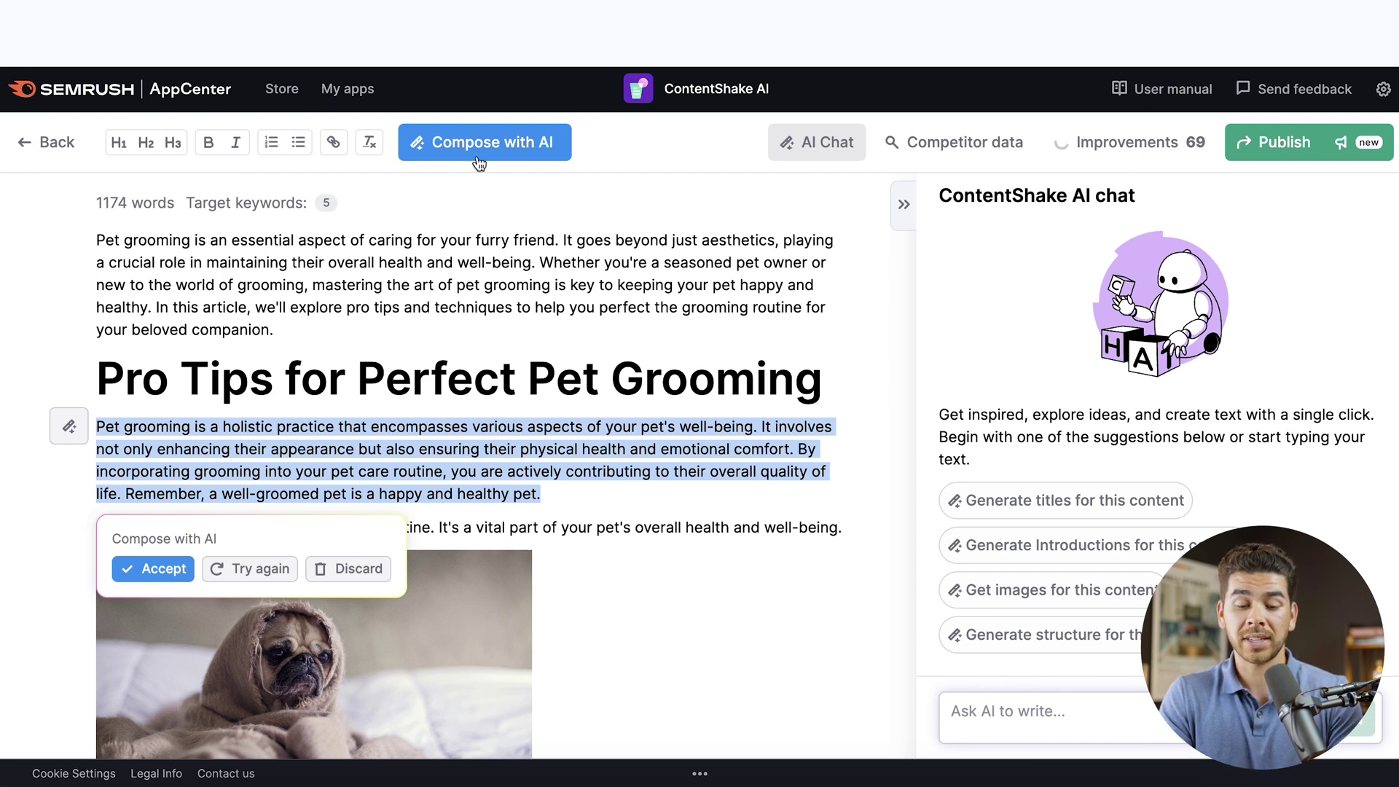
left_click(282, 323)
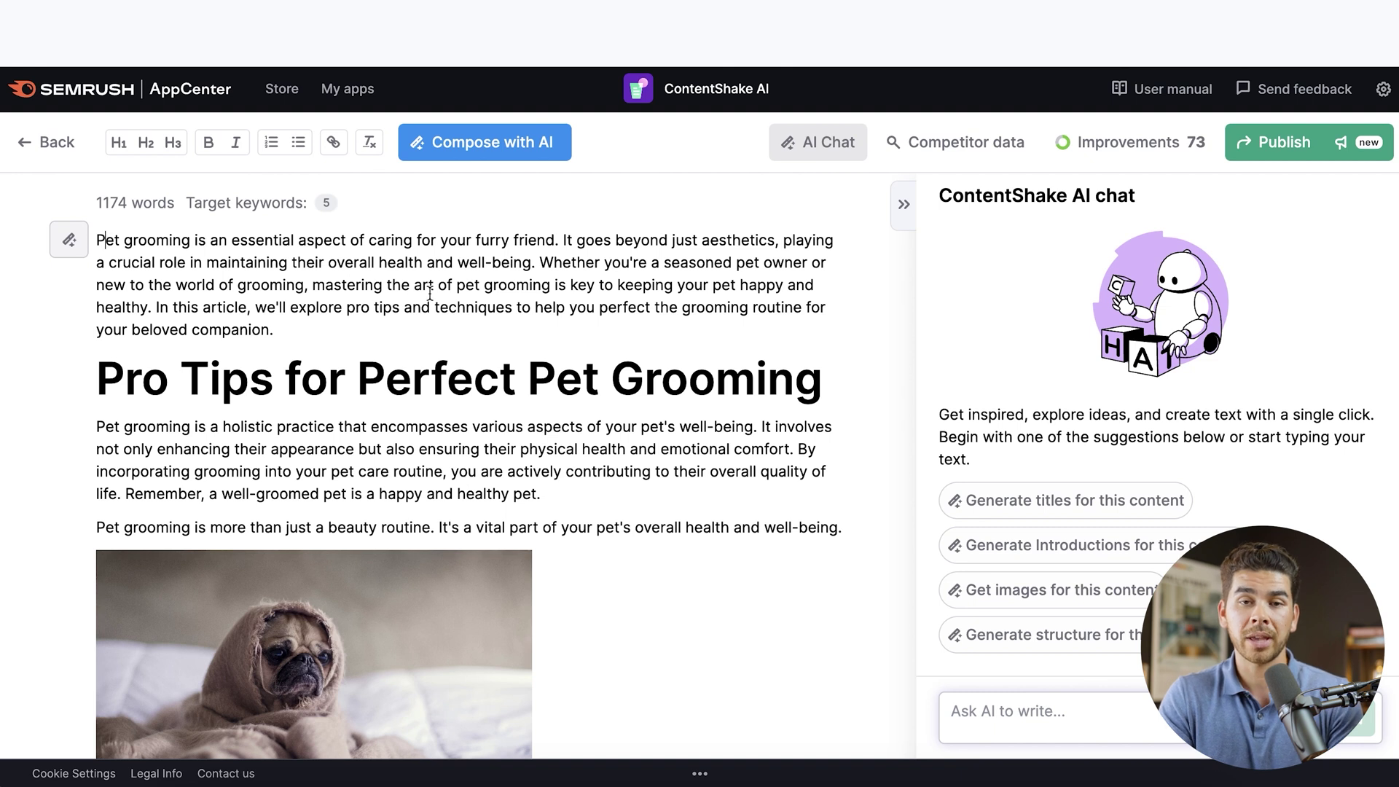
scroll(115, 279, "down", 2)
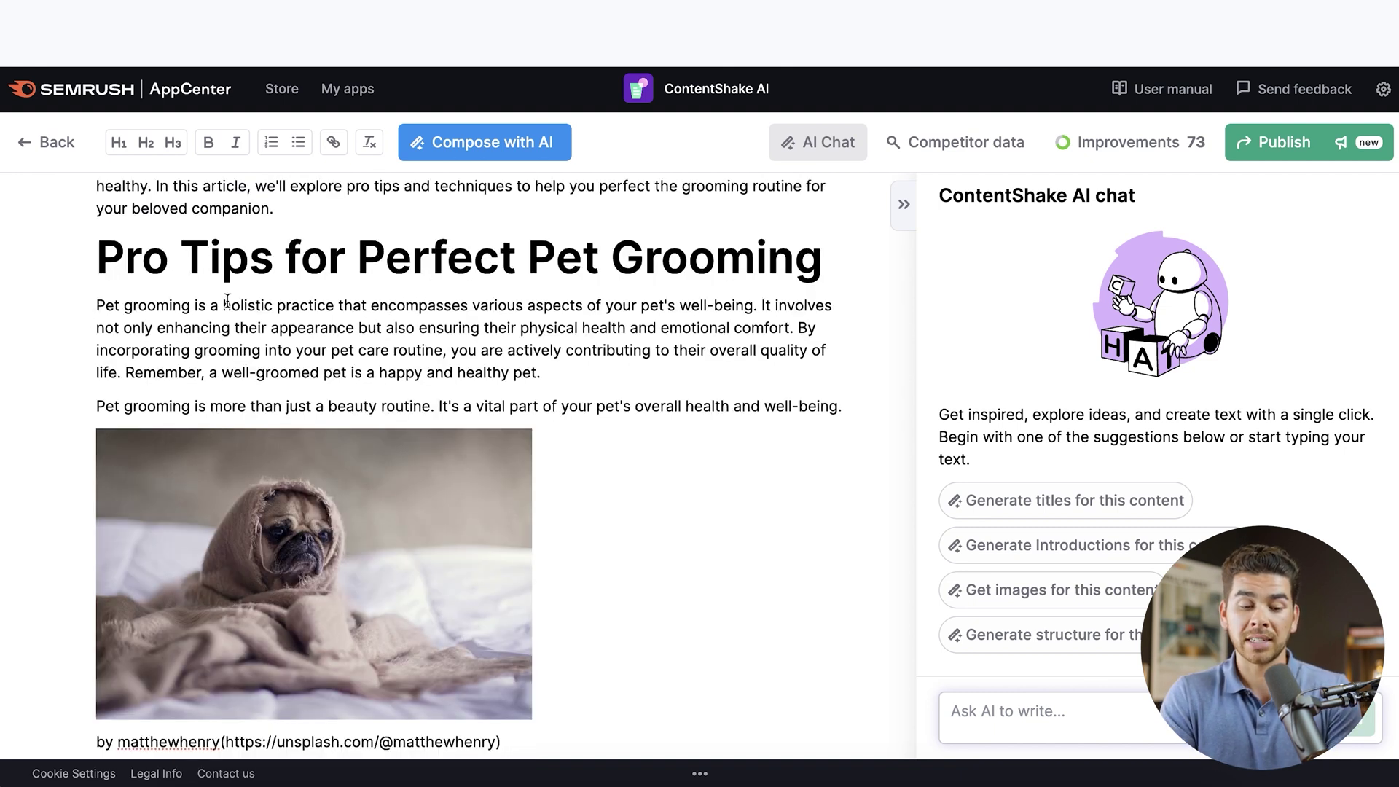
scroll(69, 241, "up", 2)
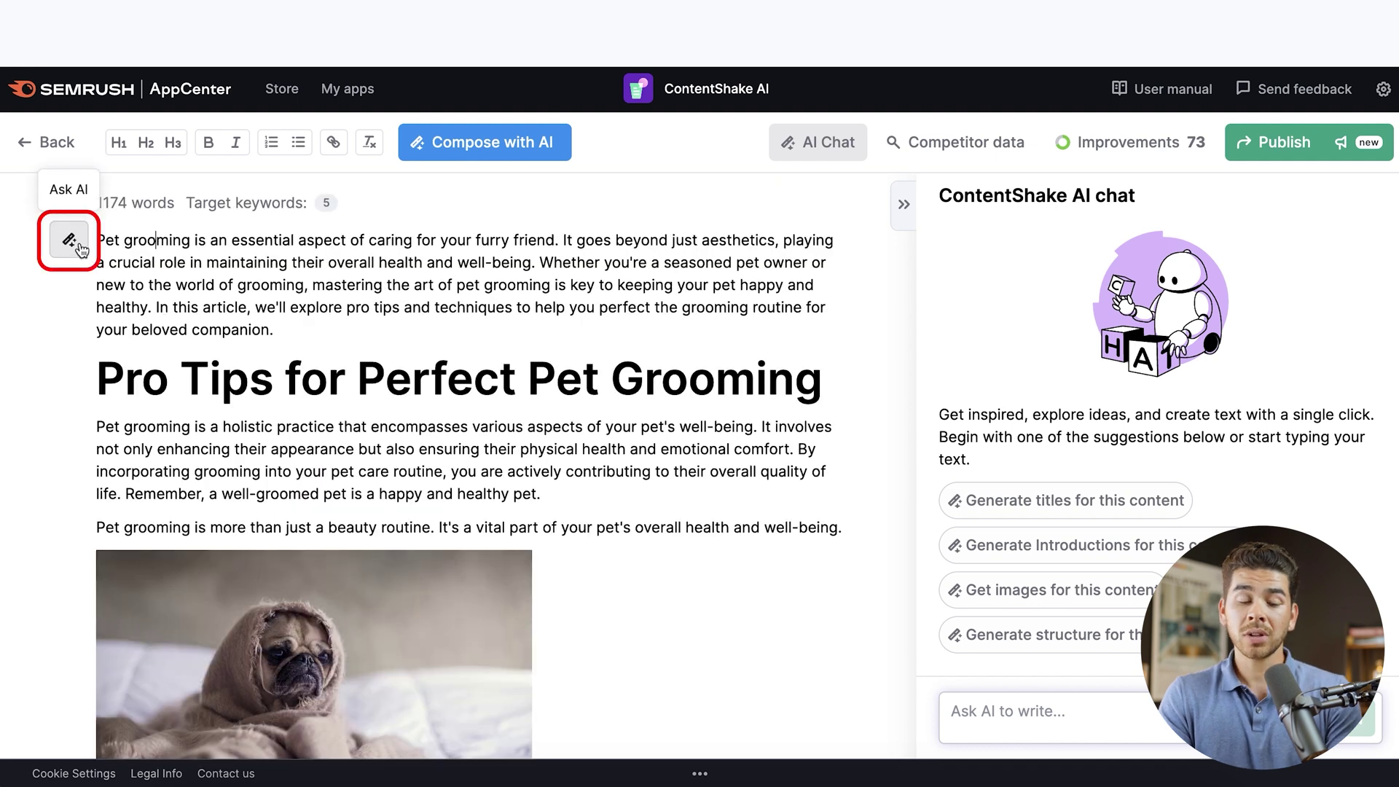
- Ask the AI 'What are some…' about pet groomers, adding a paragraph on top-rated Los Angeles groomers
left_click(68, 242)
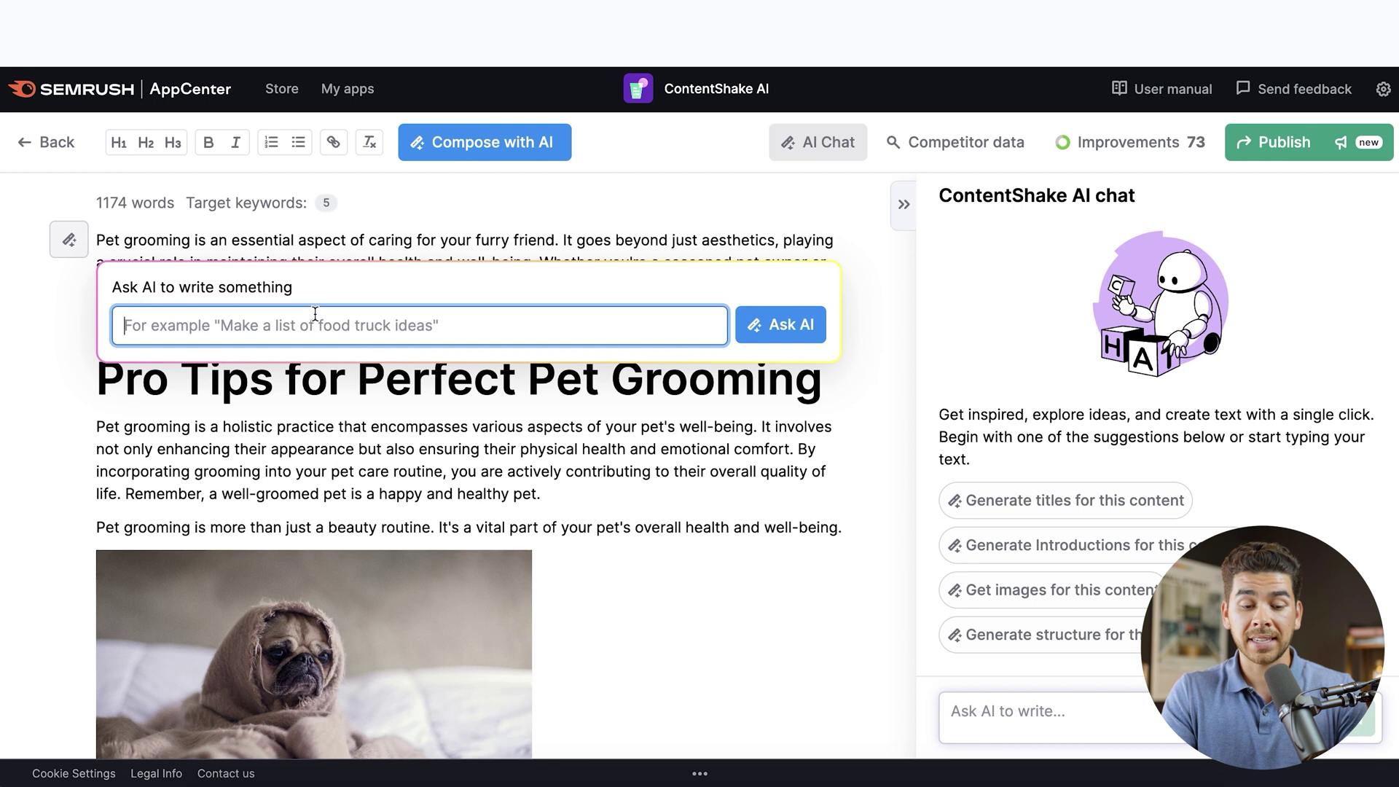
type("What ")
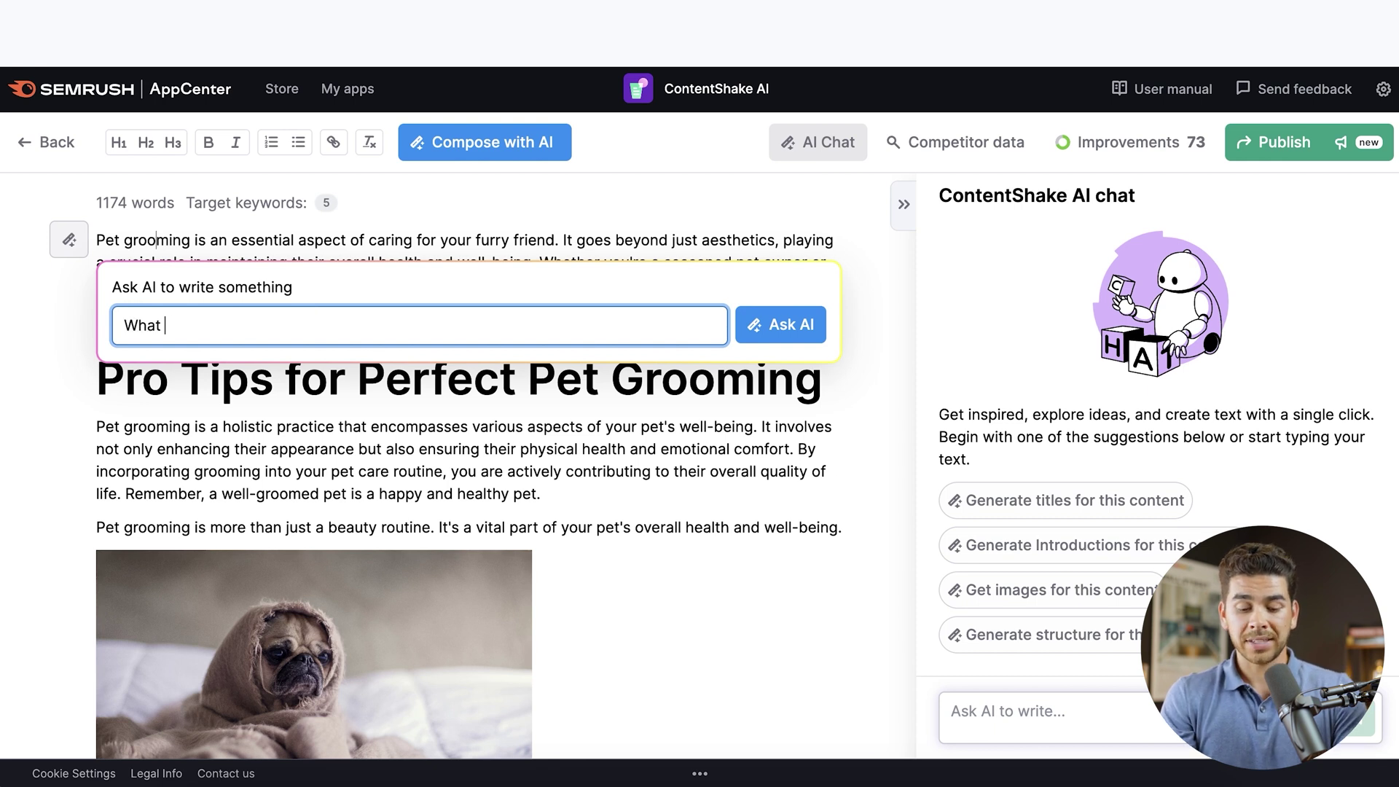
type("are some")
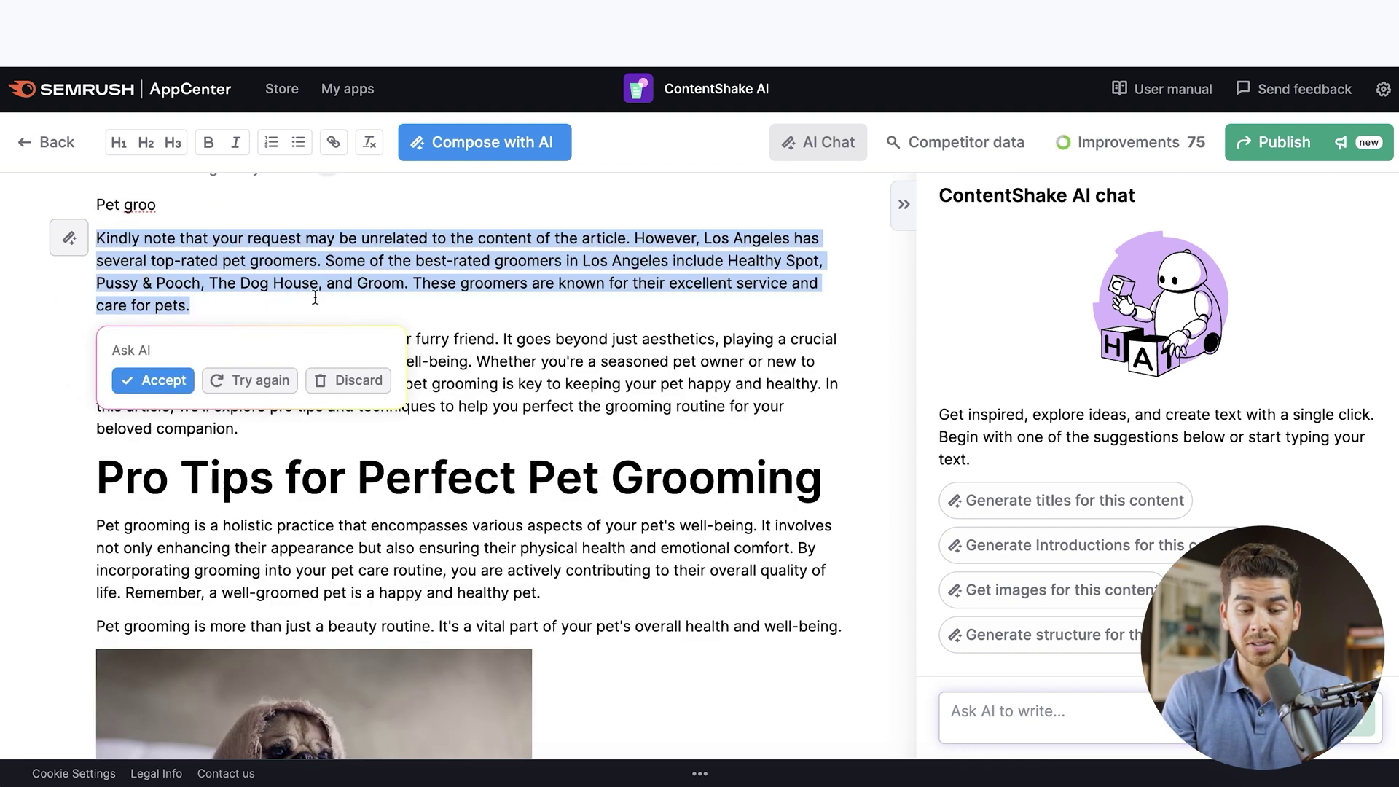
scroll(372, 309, "down", 8)
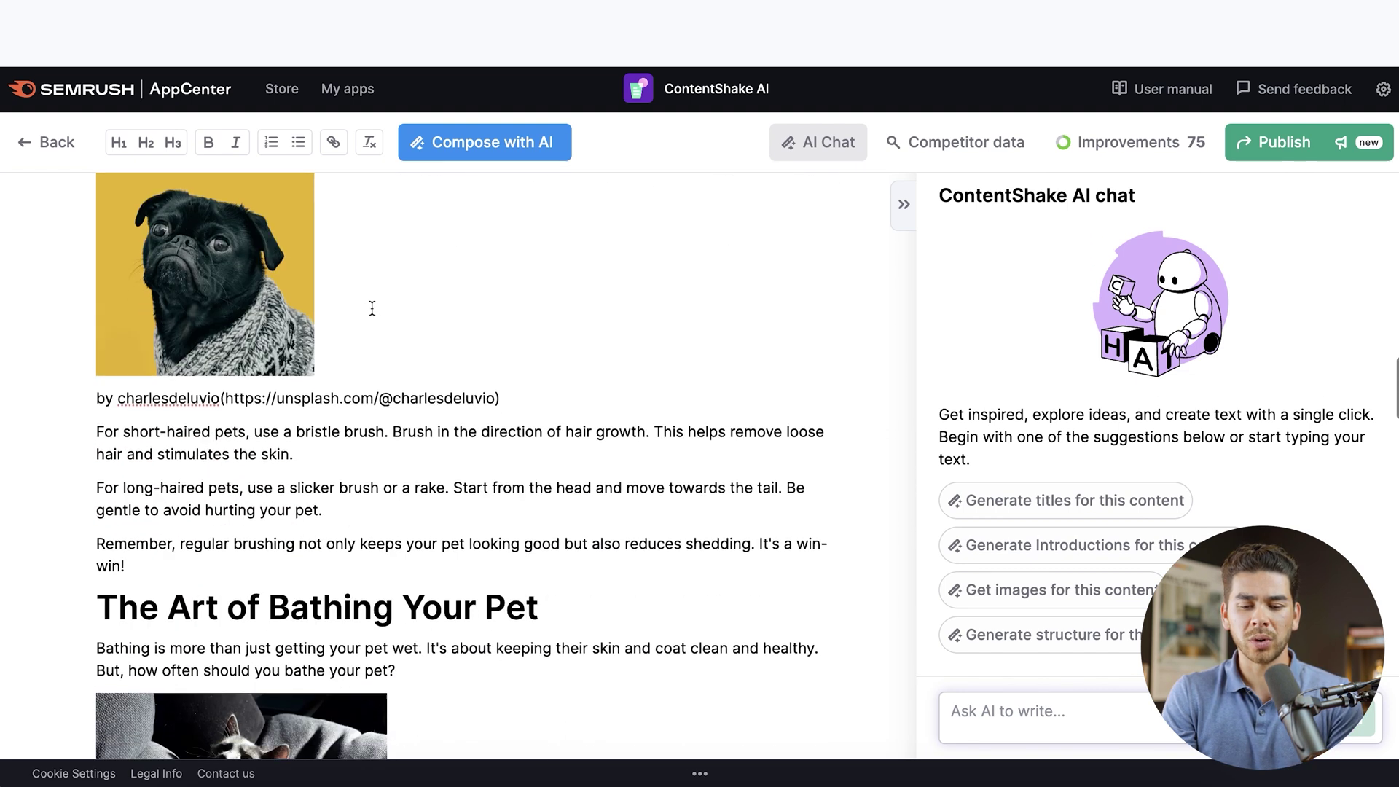
scroll(371, 309, "down", 1)
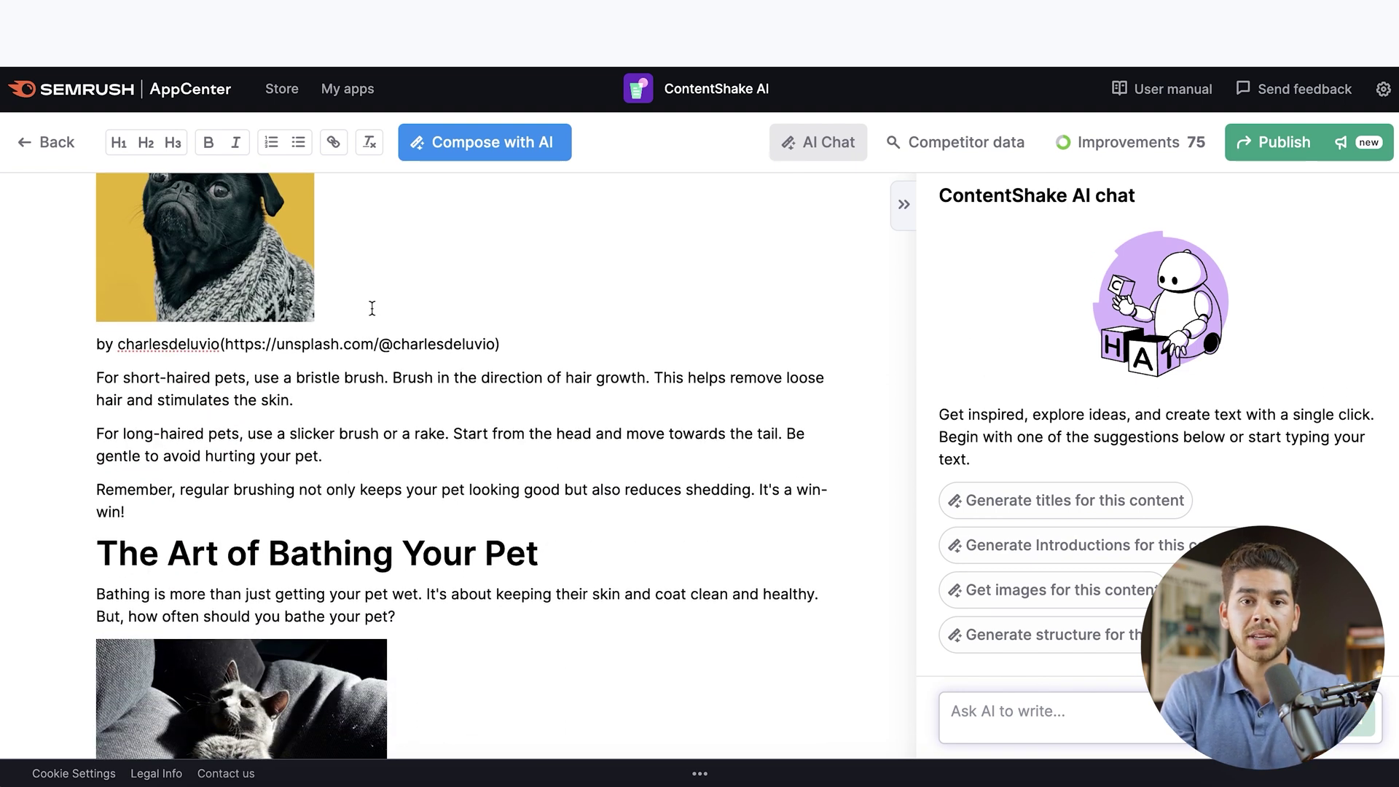
scroll(371, 308, "down", 10)
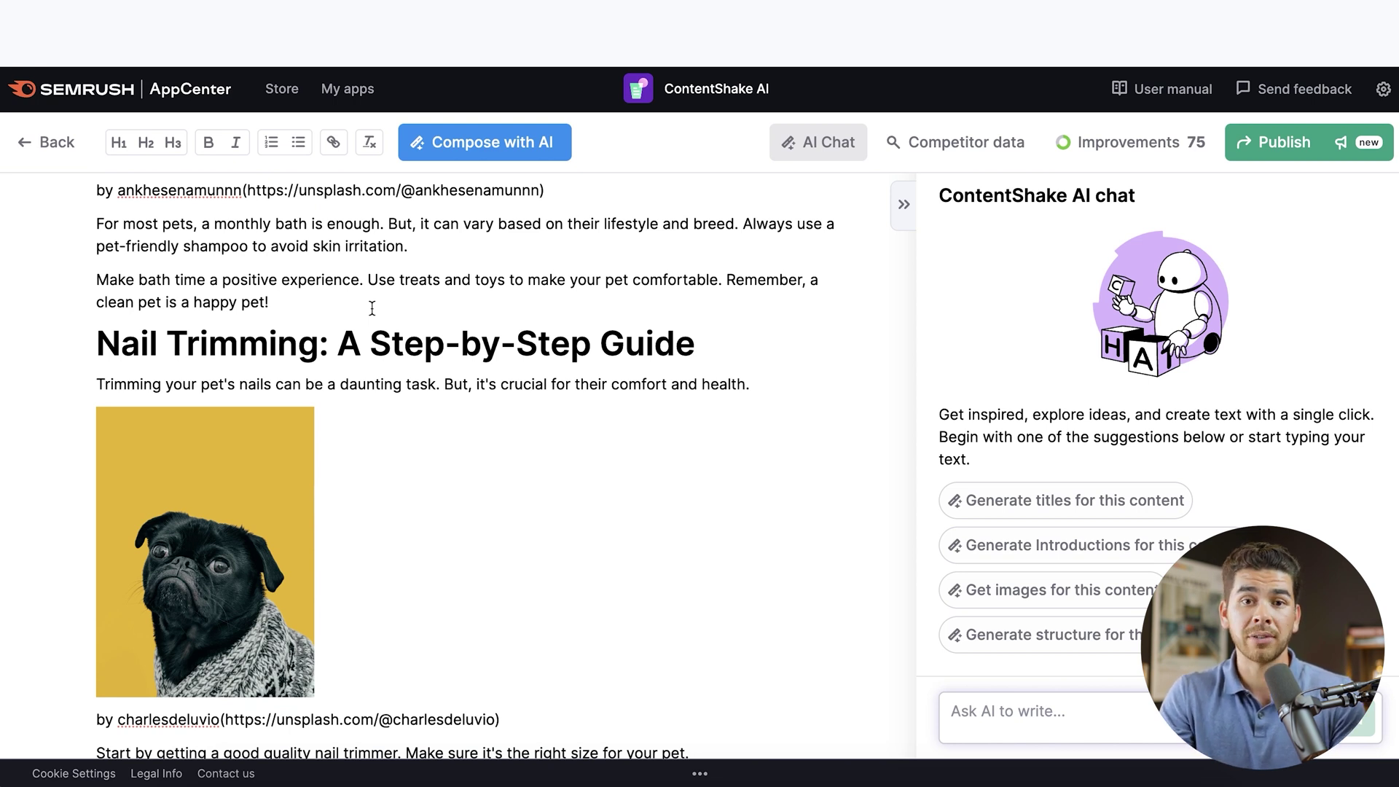
scroll(93, 523, "up", 8)
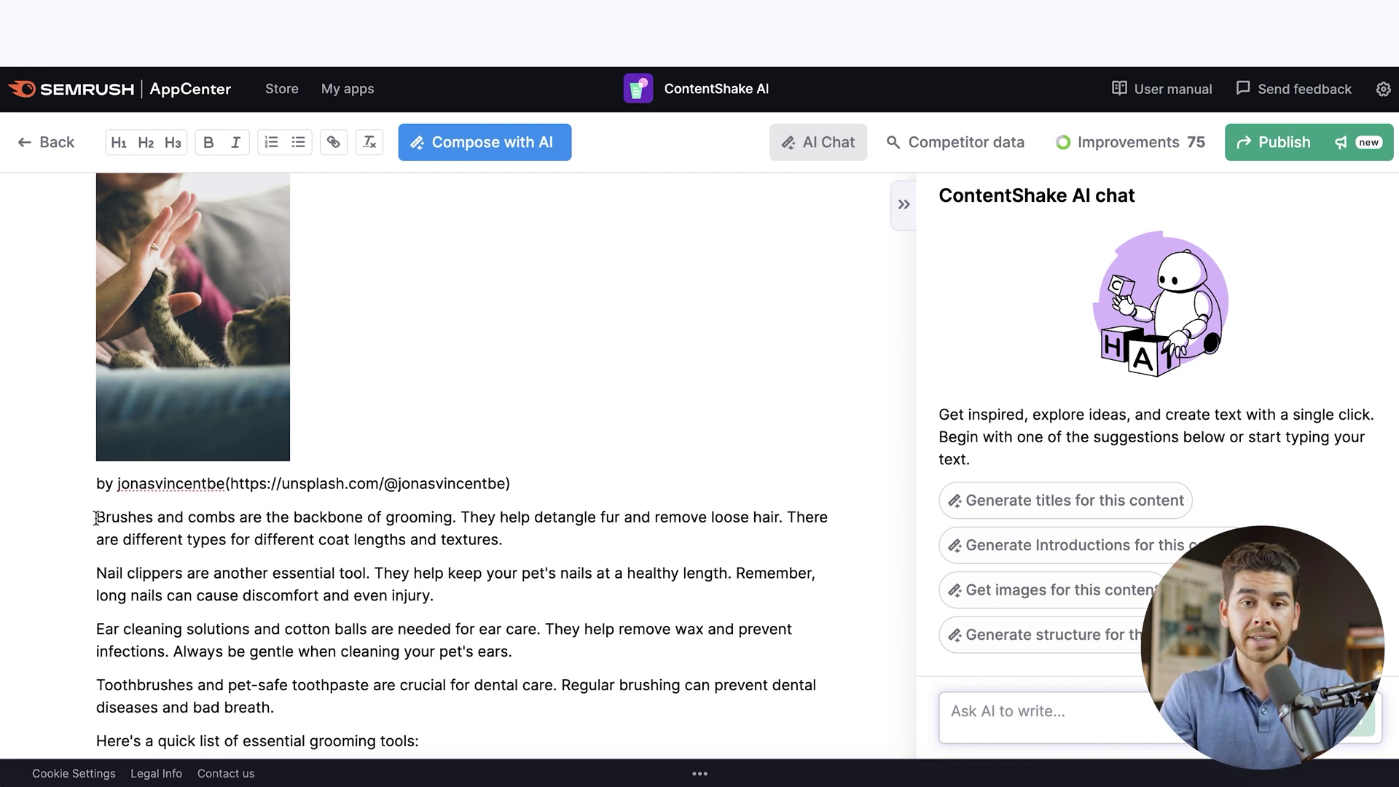
mouse_move(95, 517)
left_mouse_down()
mouse_move(225, 515)
mouse_move(508, 548)
left_mouse_up()
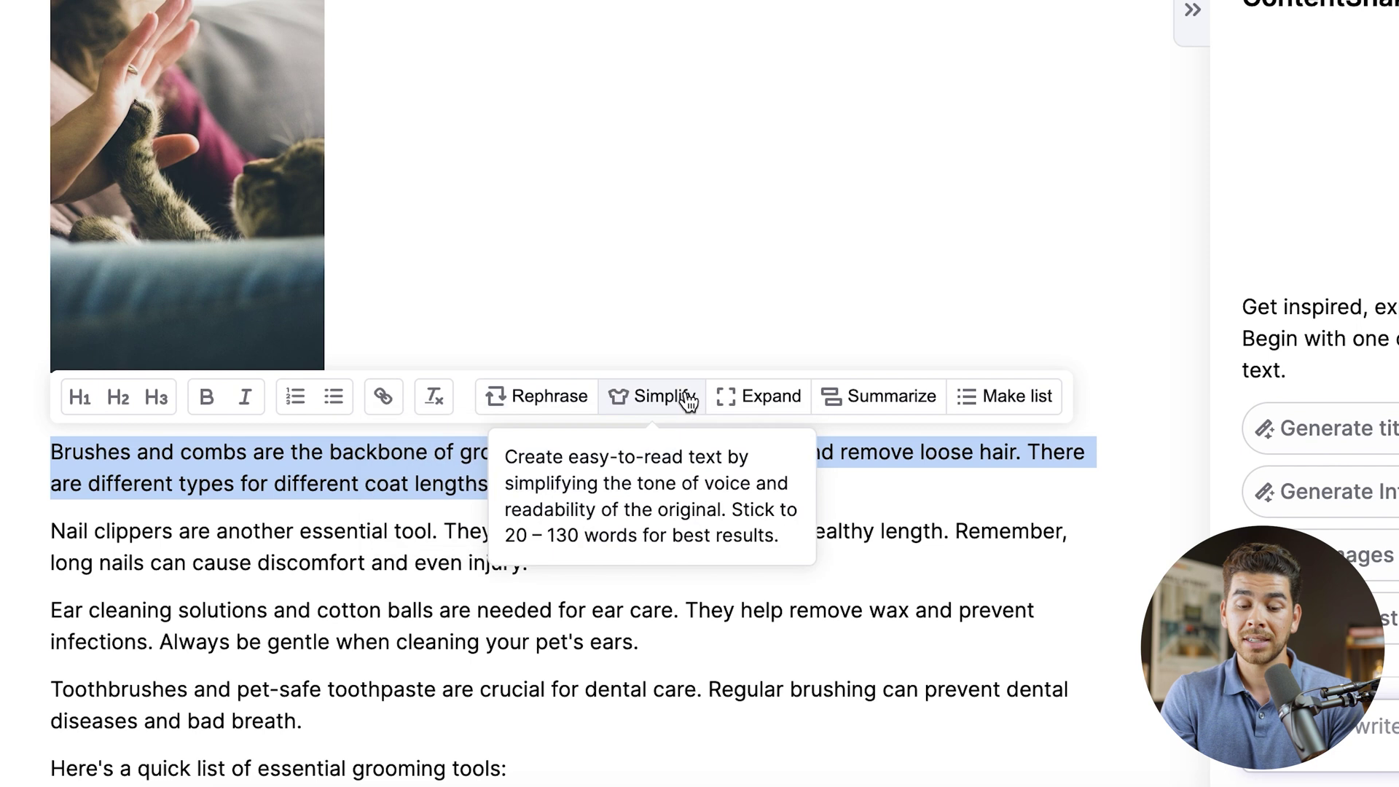
left_click(984, 400)
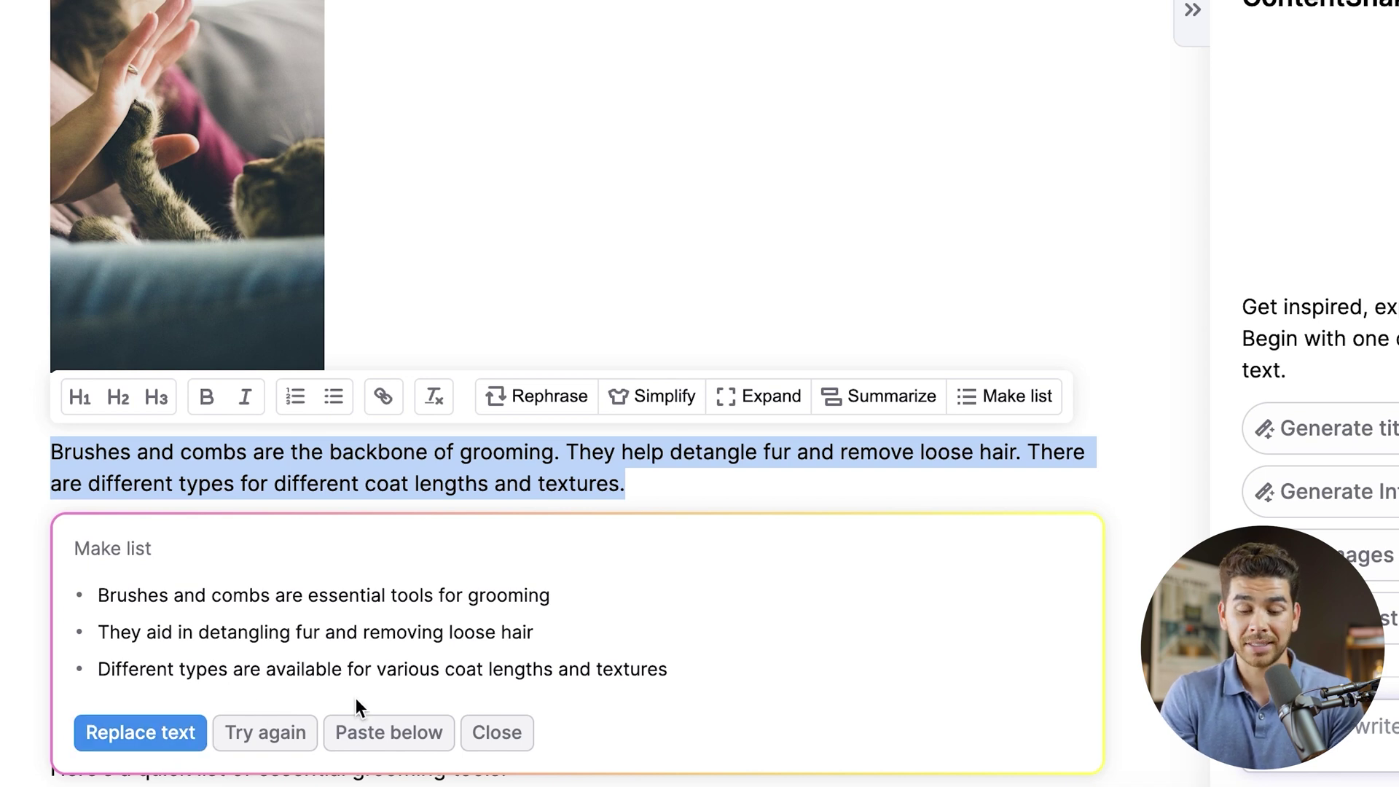
left_click(881, 397)
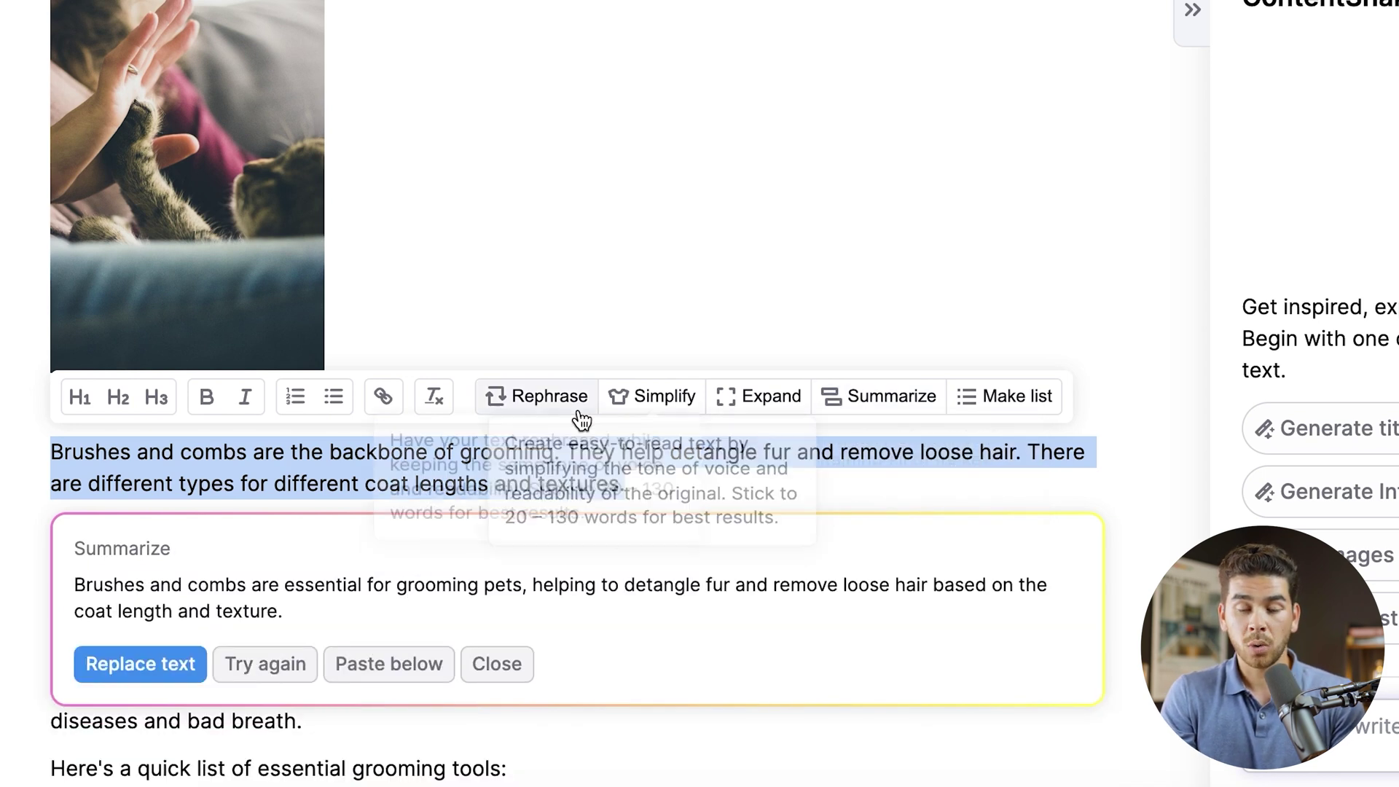
left_click(568, 414)
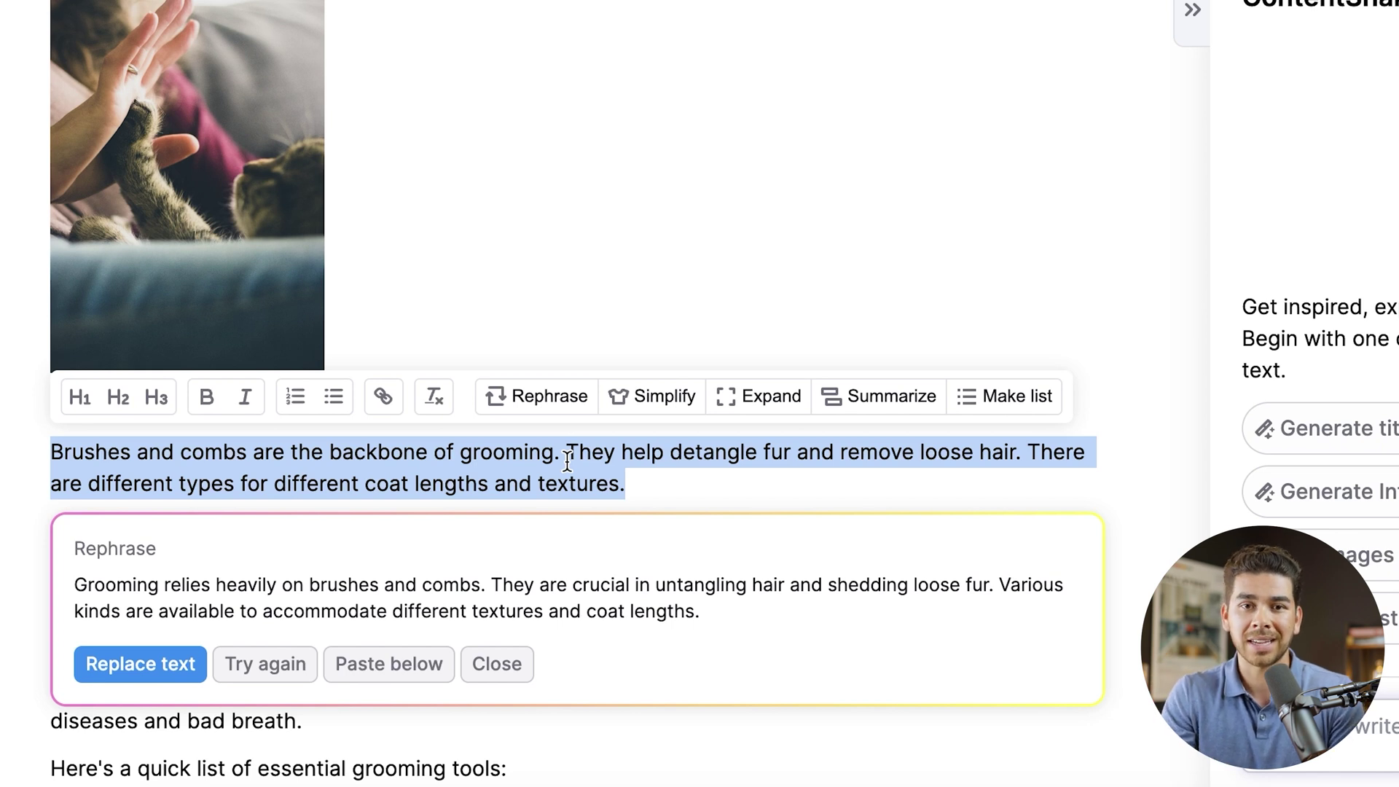
key("Escape")
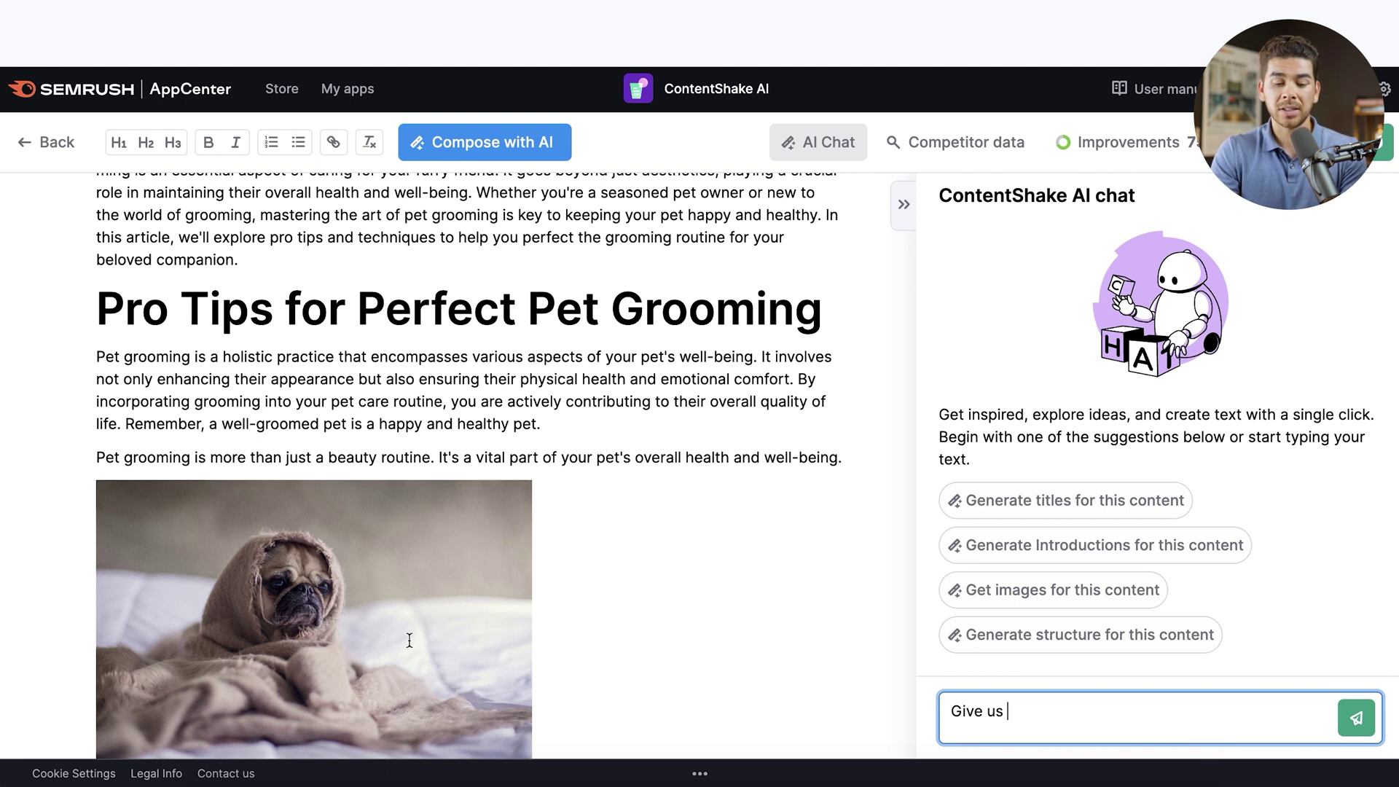
- Request golden retriever images in AI Chat, browse the results, and bring up the publish options
scroll(410, 640, "down", 8)
scroll(410, 639, "up", 4)
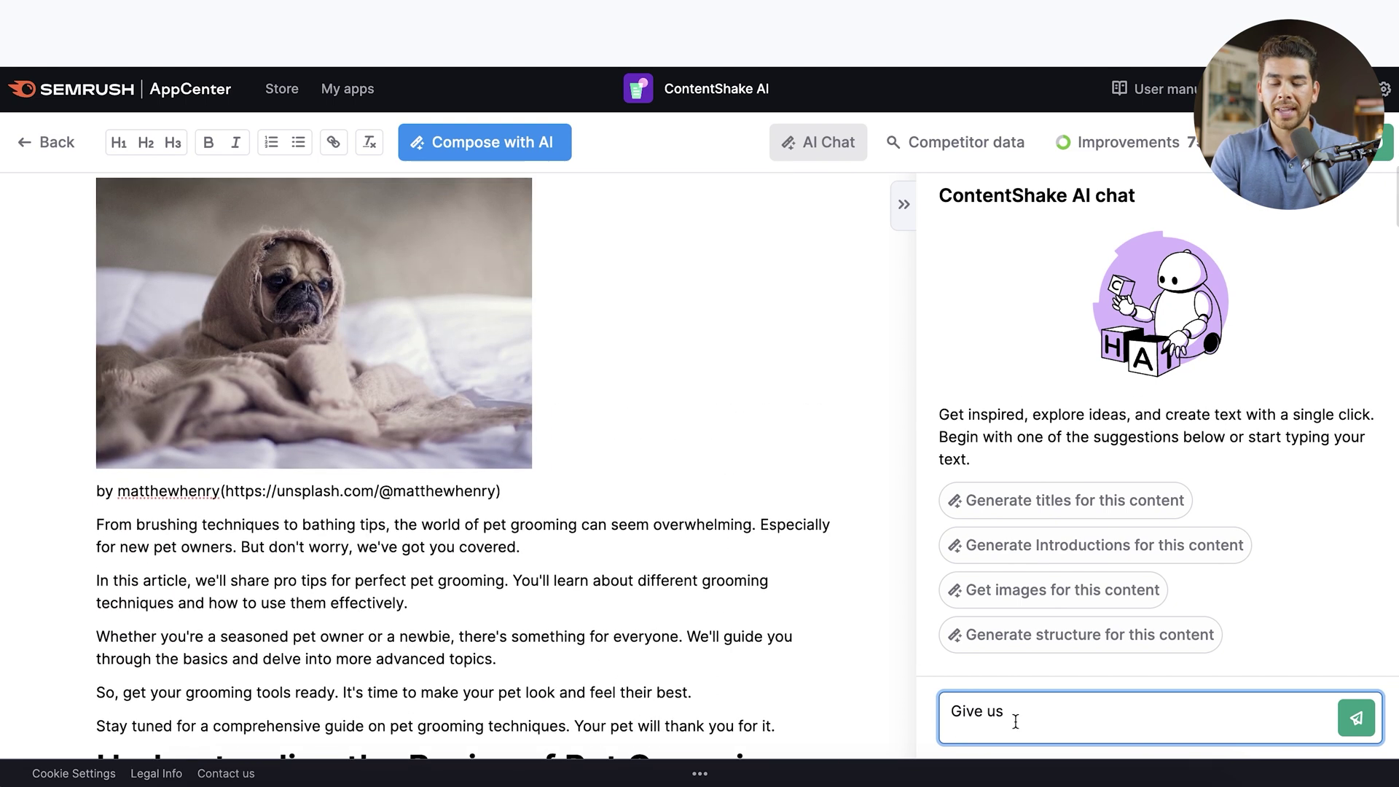
key("BackSpace")
key("BackSpace")
type("images of golden retrir")
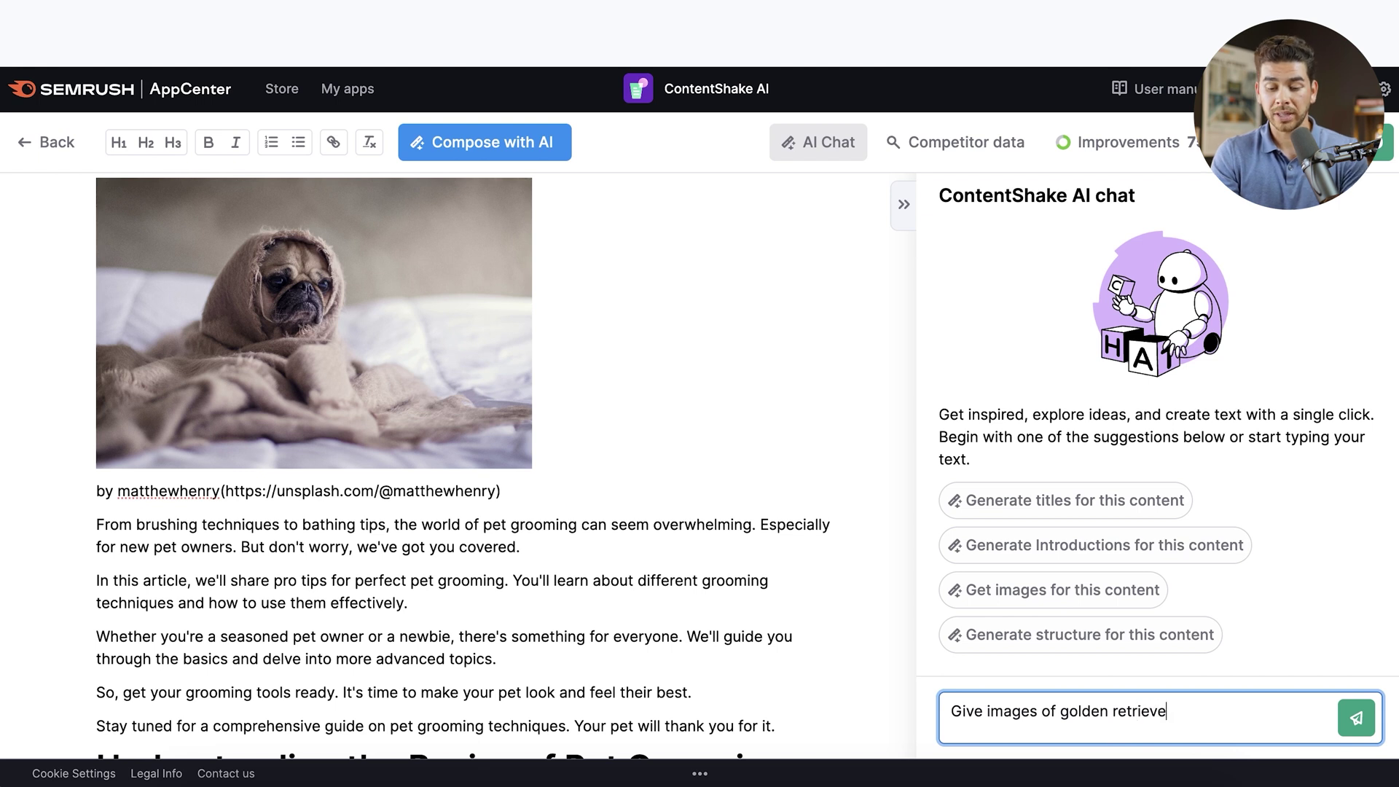
key("Return")
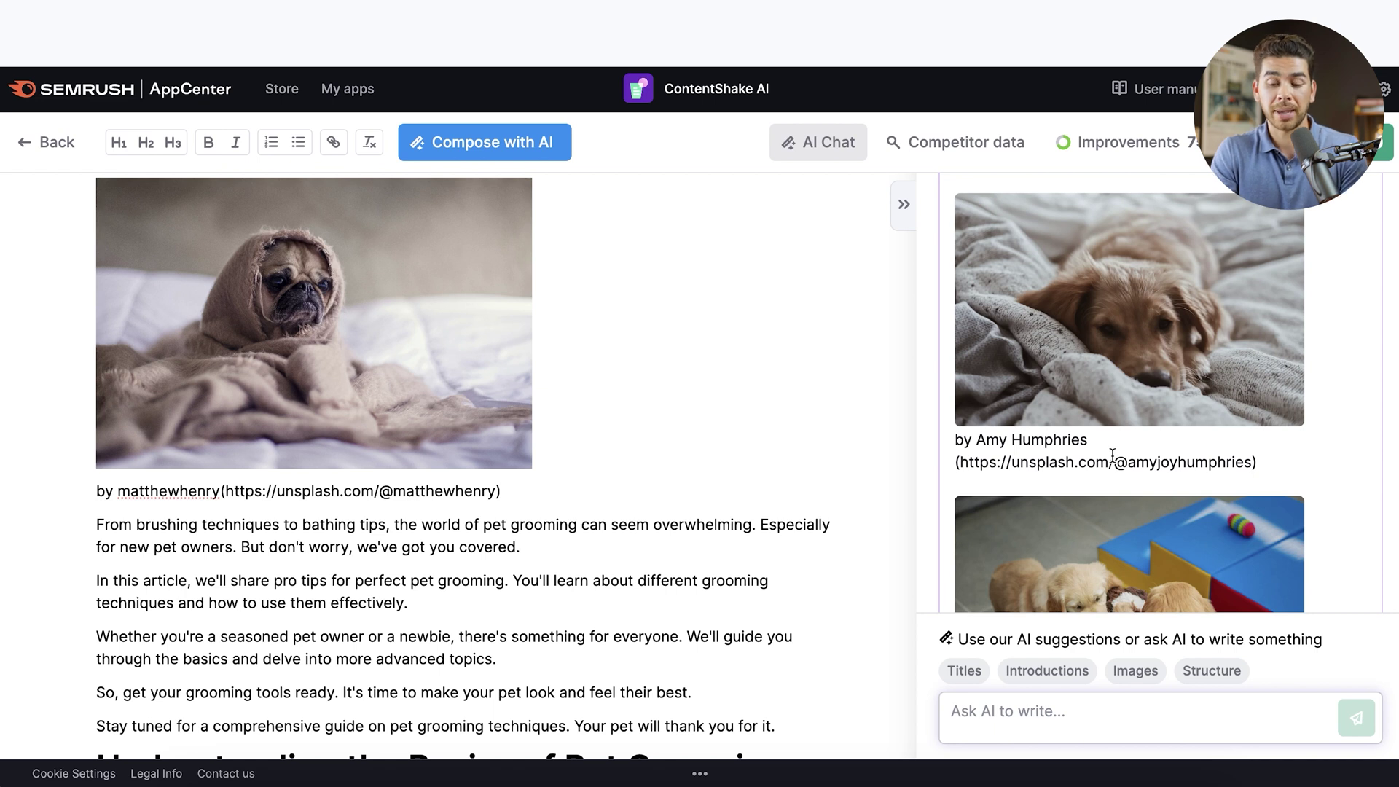
scroll(1098, 299, "down", 4)
scroll(1100, 299, "up", 2)
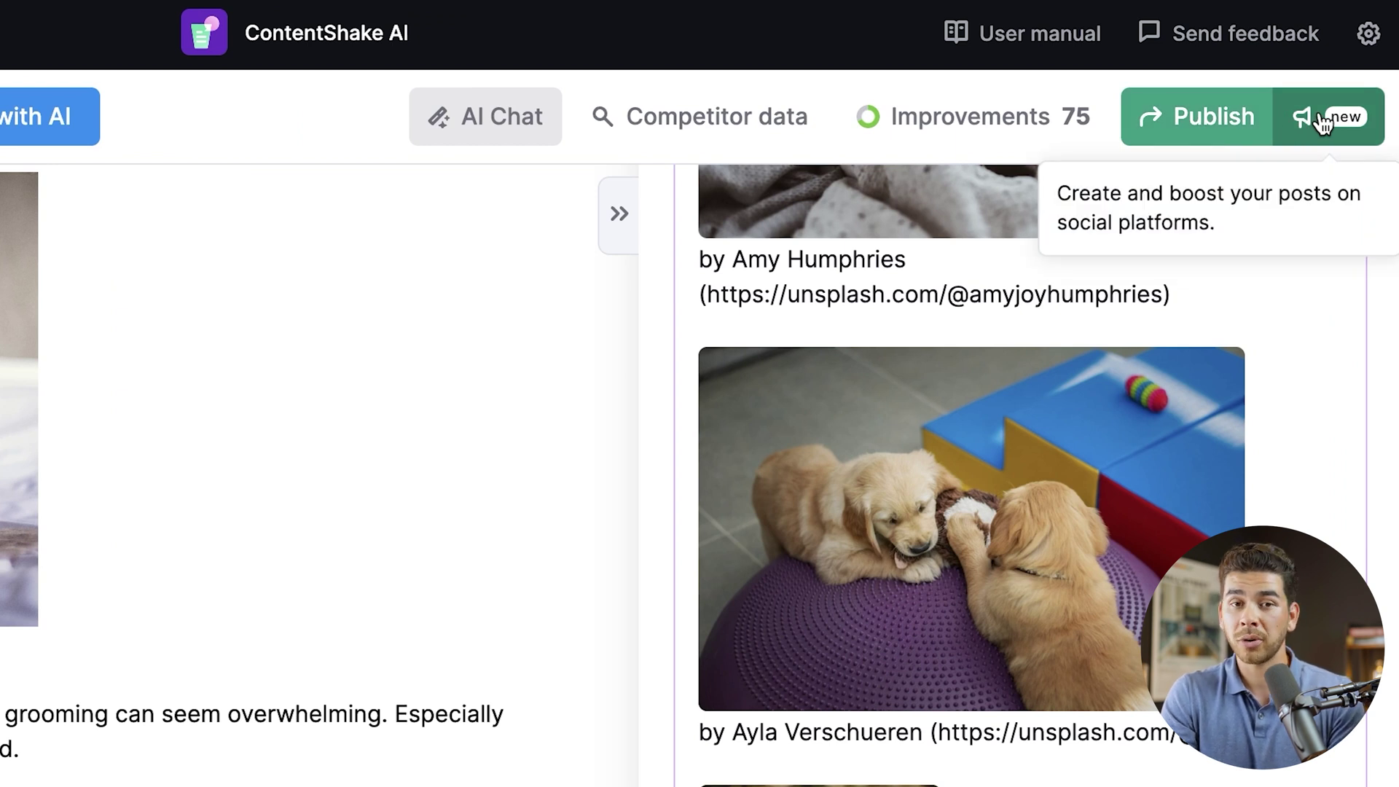
left_click(1206, 135)
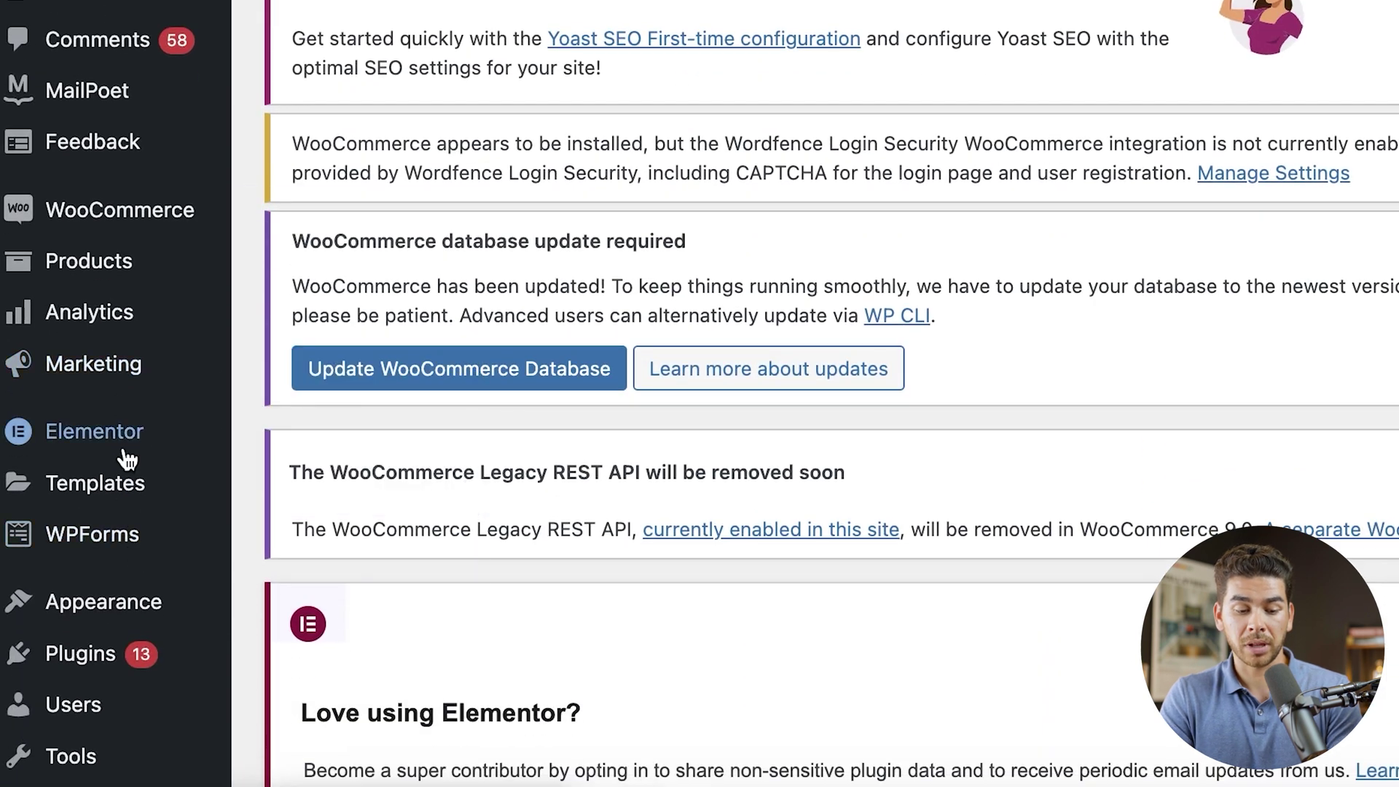
- Search for 'contentshake ai' in WordPress plugins, then install and activate the Semrush ContentShake plugin
scroll(124, 459, "down", 3)
mouse_move(146, 496)
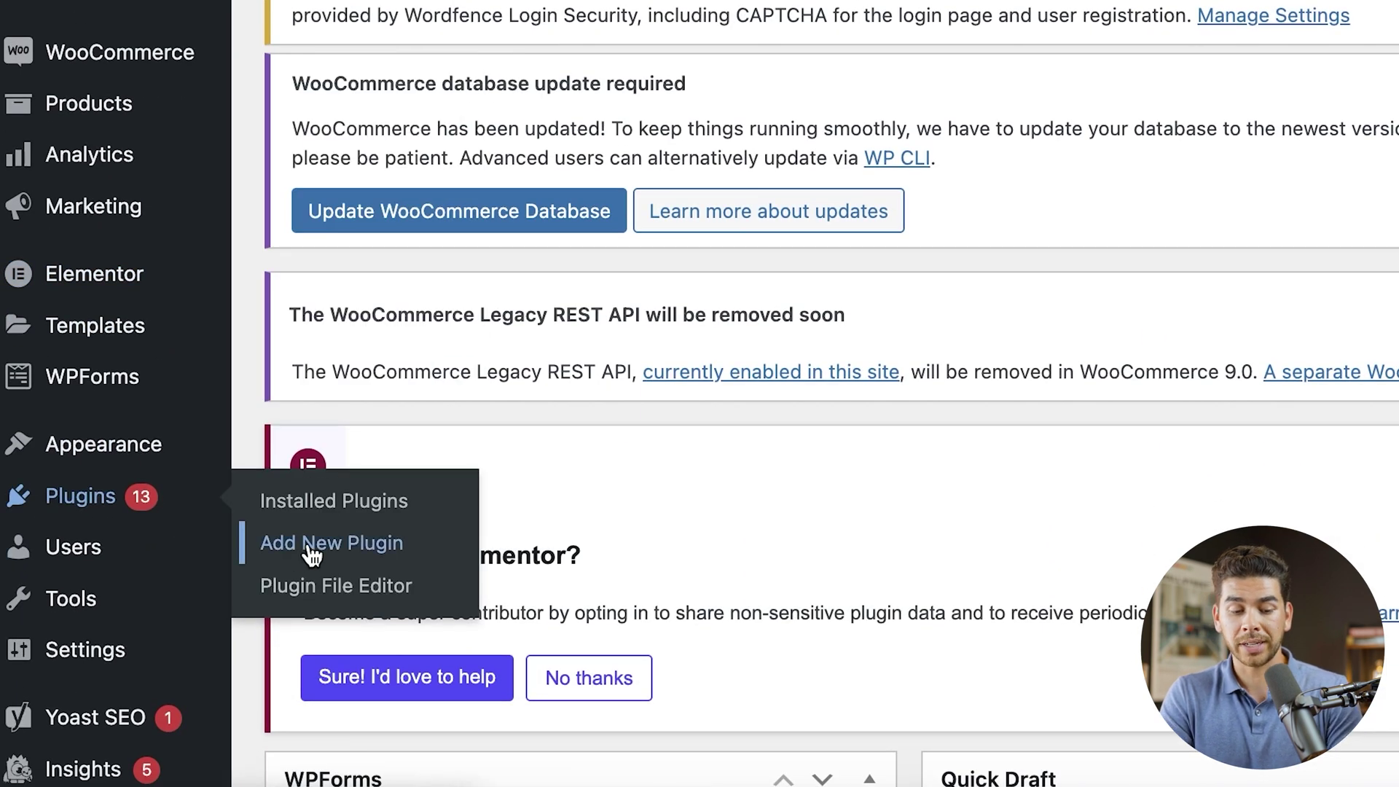
left_click(311, 548)
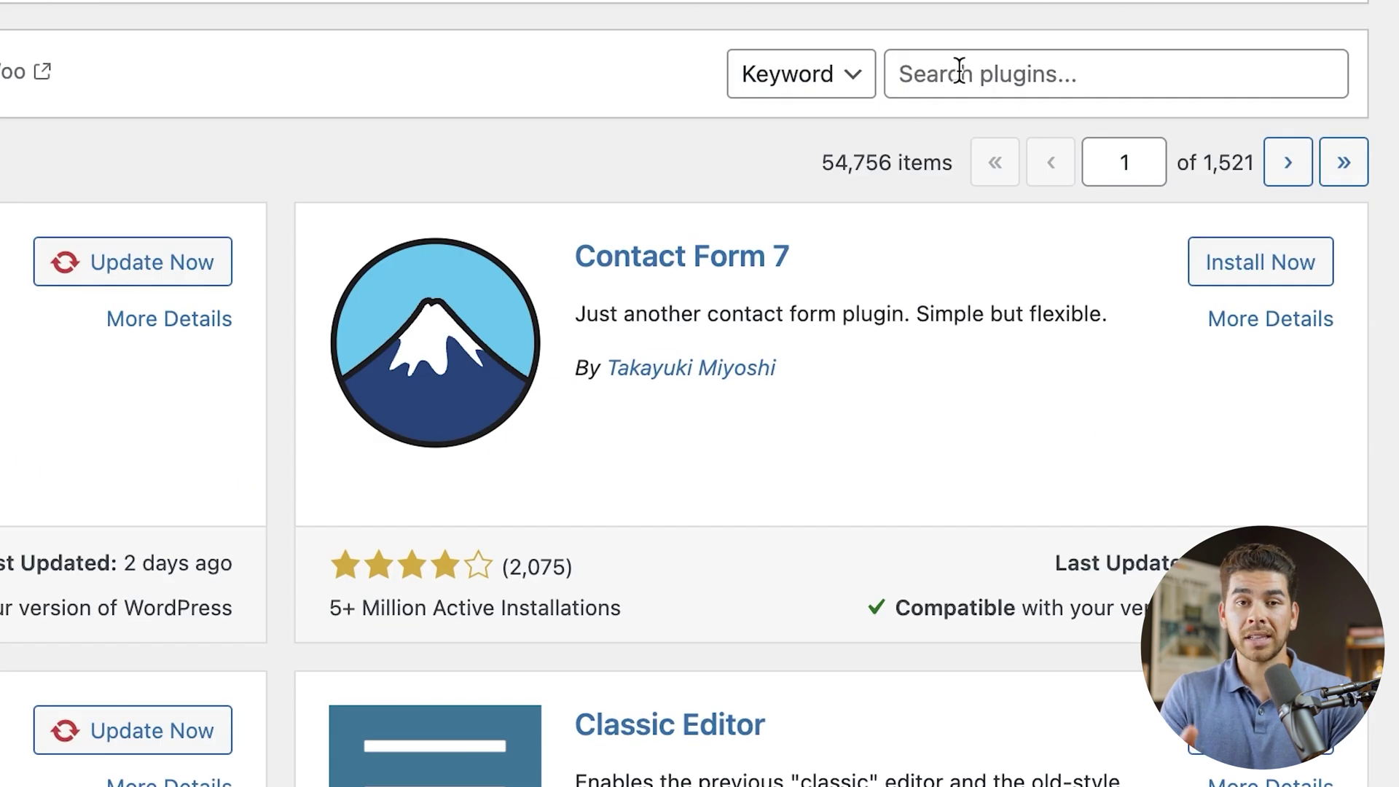
left_click(960, 71)
type("contentshake ")
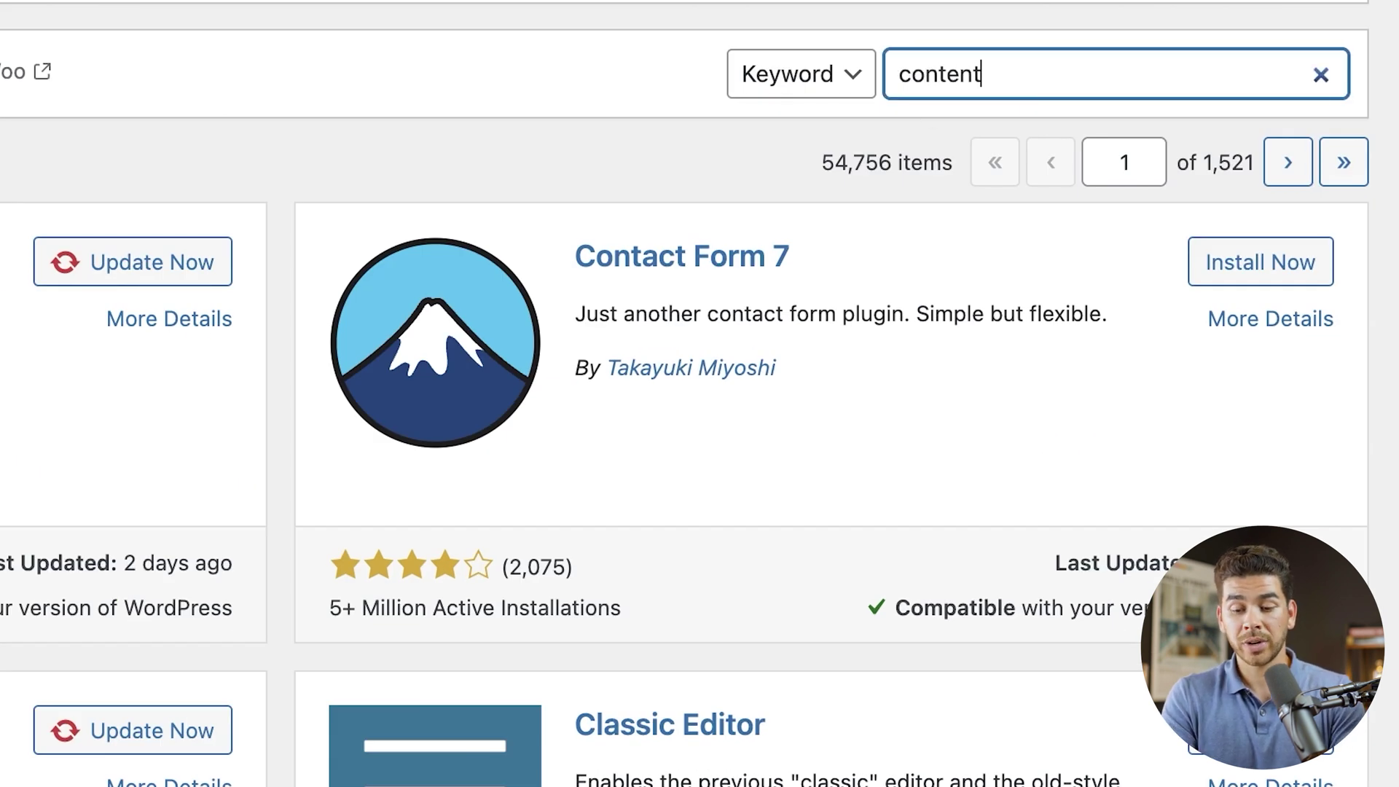
type("ai")
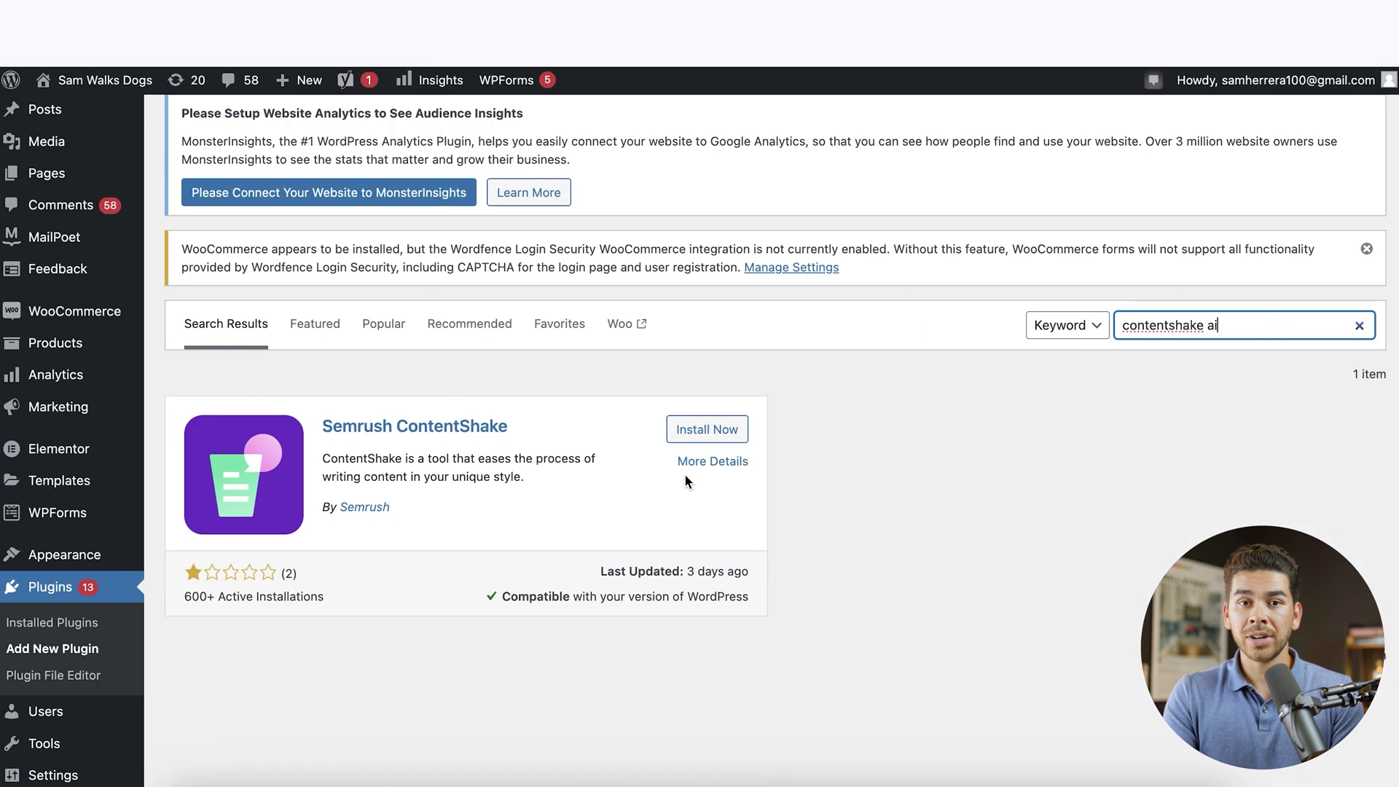
left_click(706, 431)
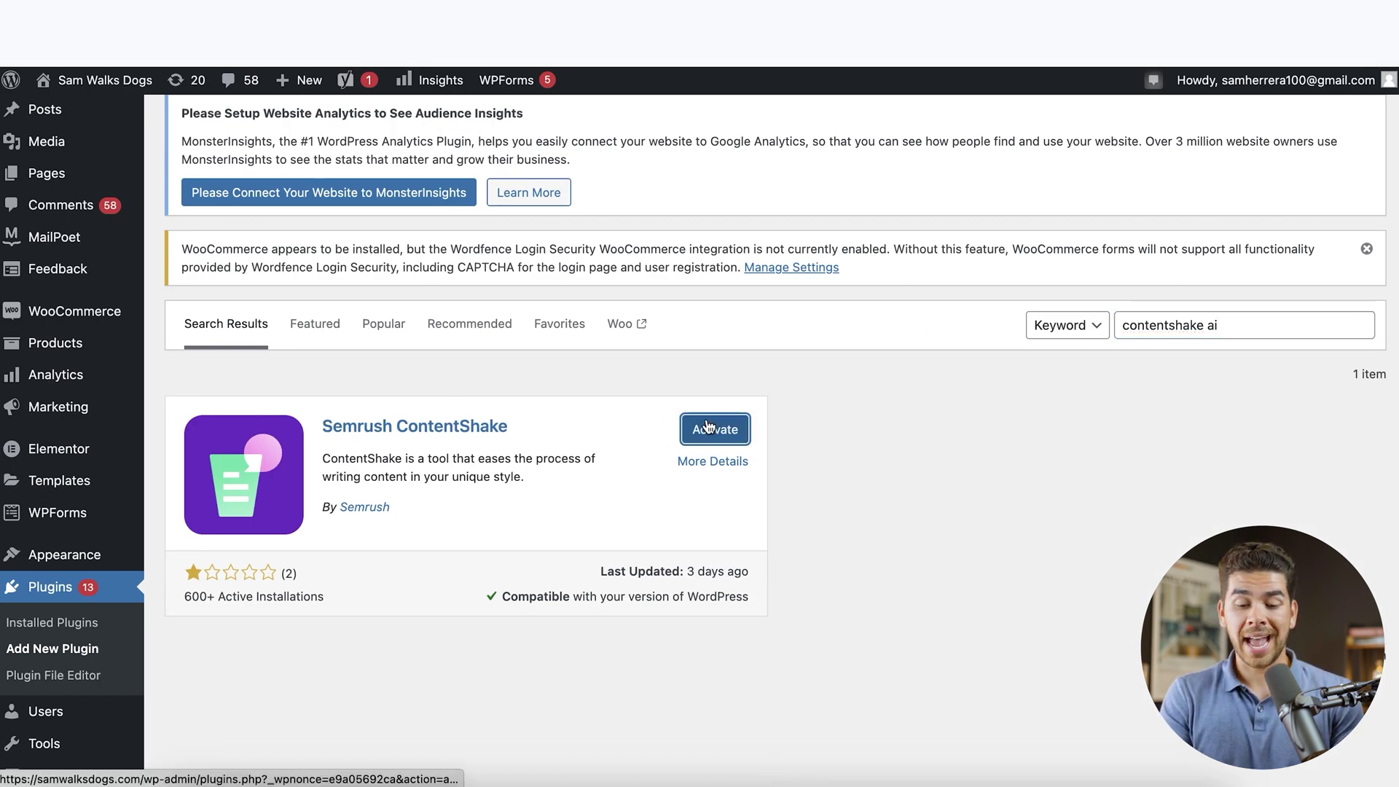
left_click(711, 429)
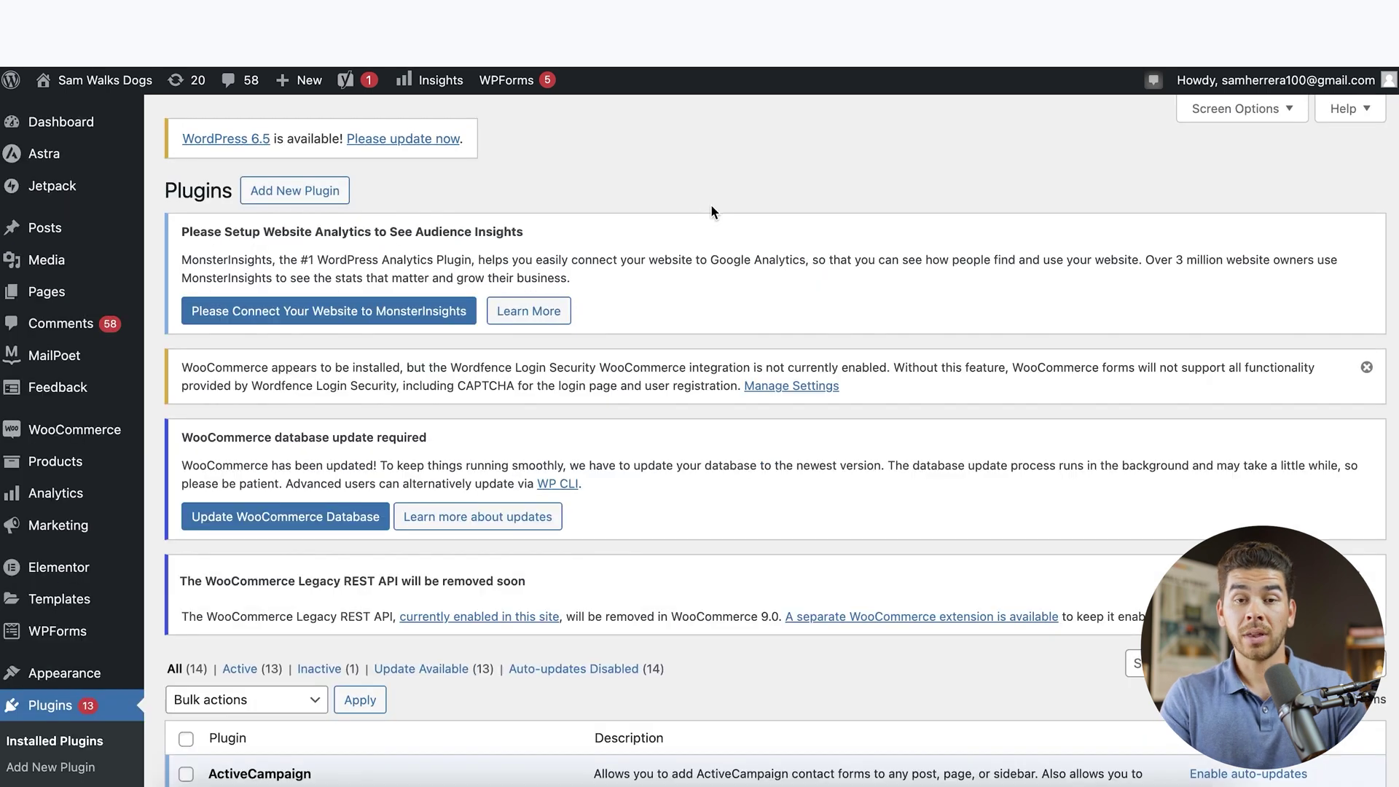
- Open the ContentShake plugin settings page under Settings
scroll(163, 408, "down", 6)
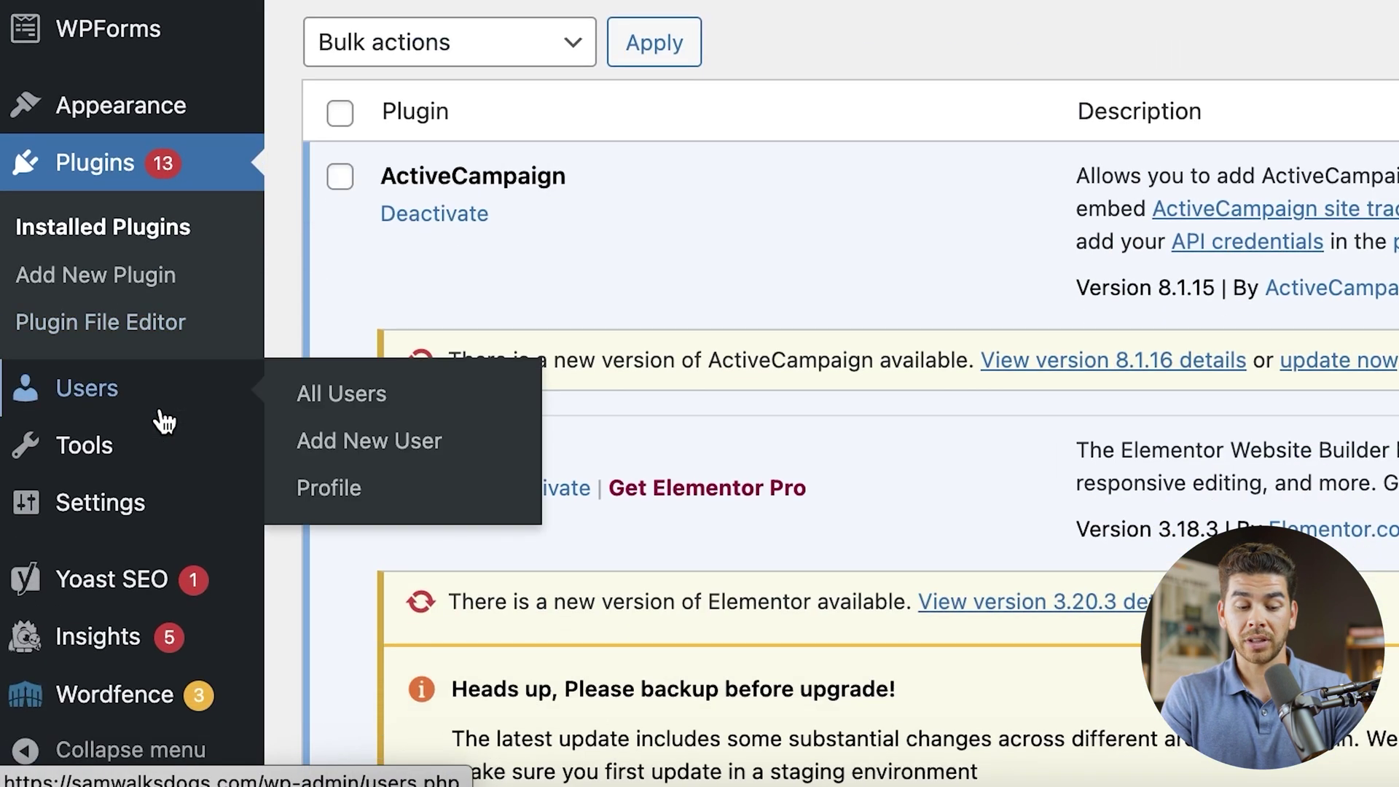
mouse_move(143, 513)
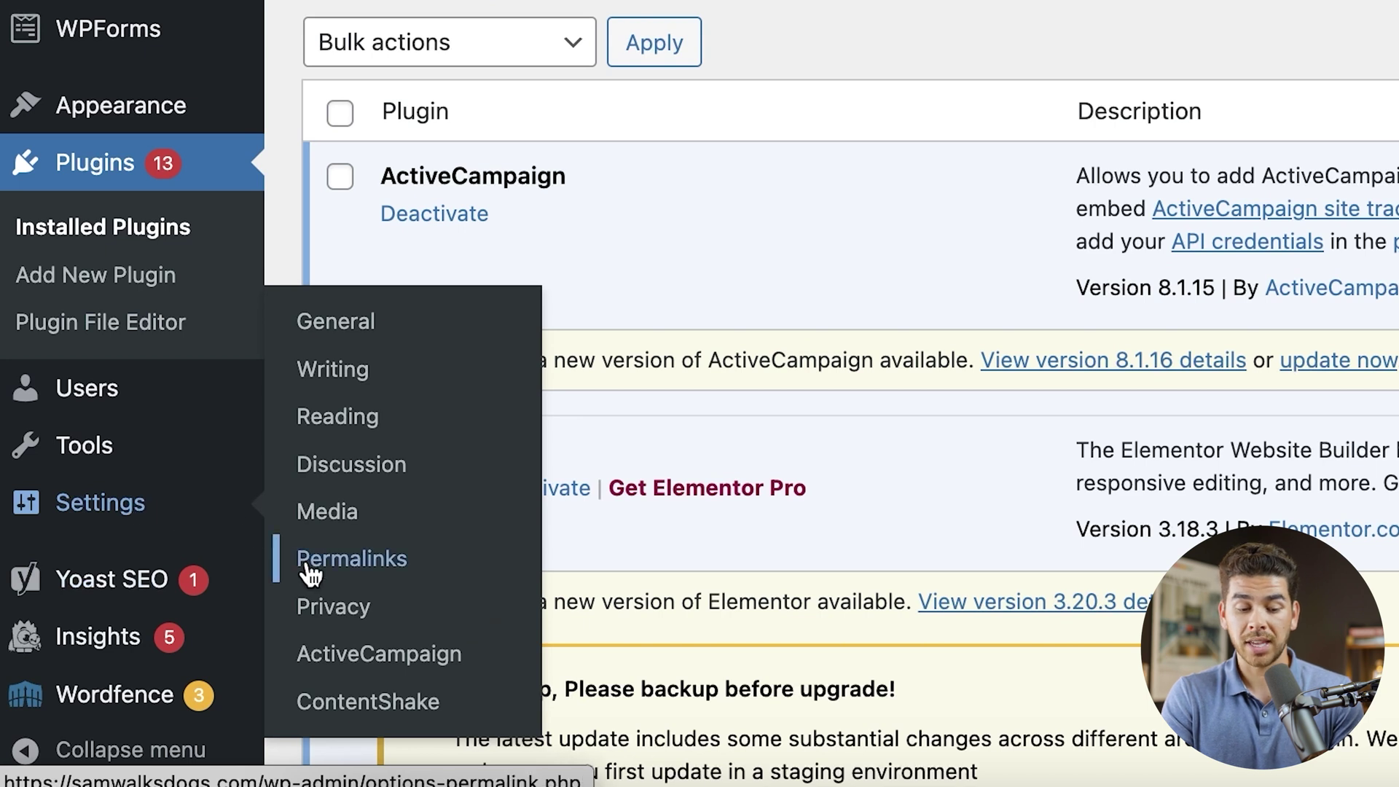
left_click(376, 707)
scroll(439, 494, "down", 4)
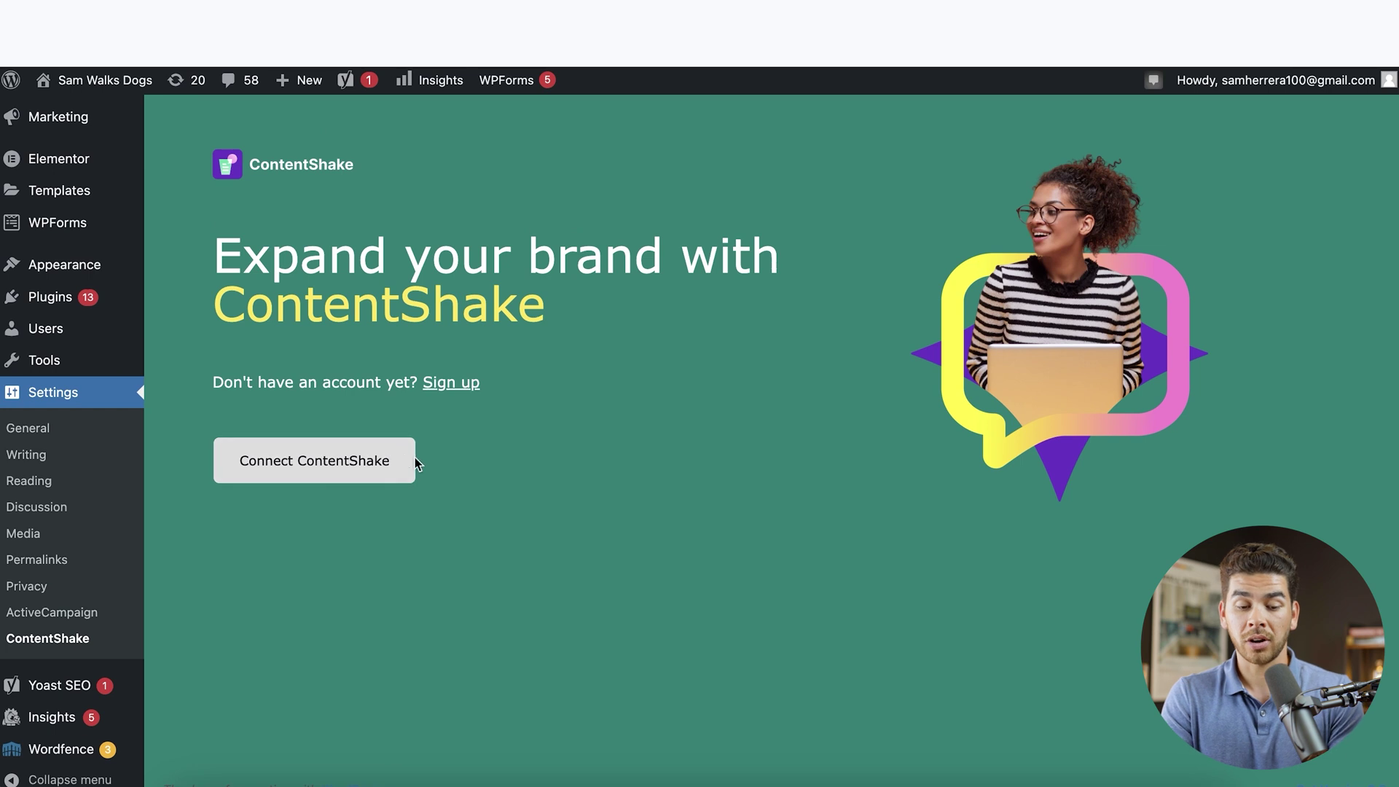
- Connect the WordPress site to the Semrush account and reopen the pet grooming article
left_click(362, 464)
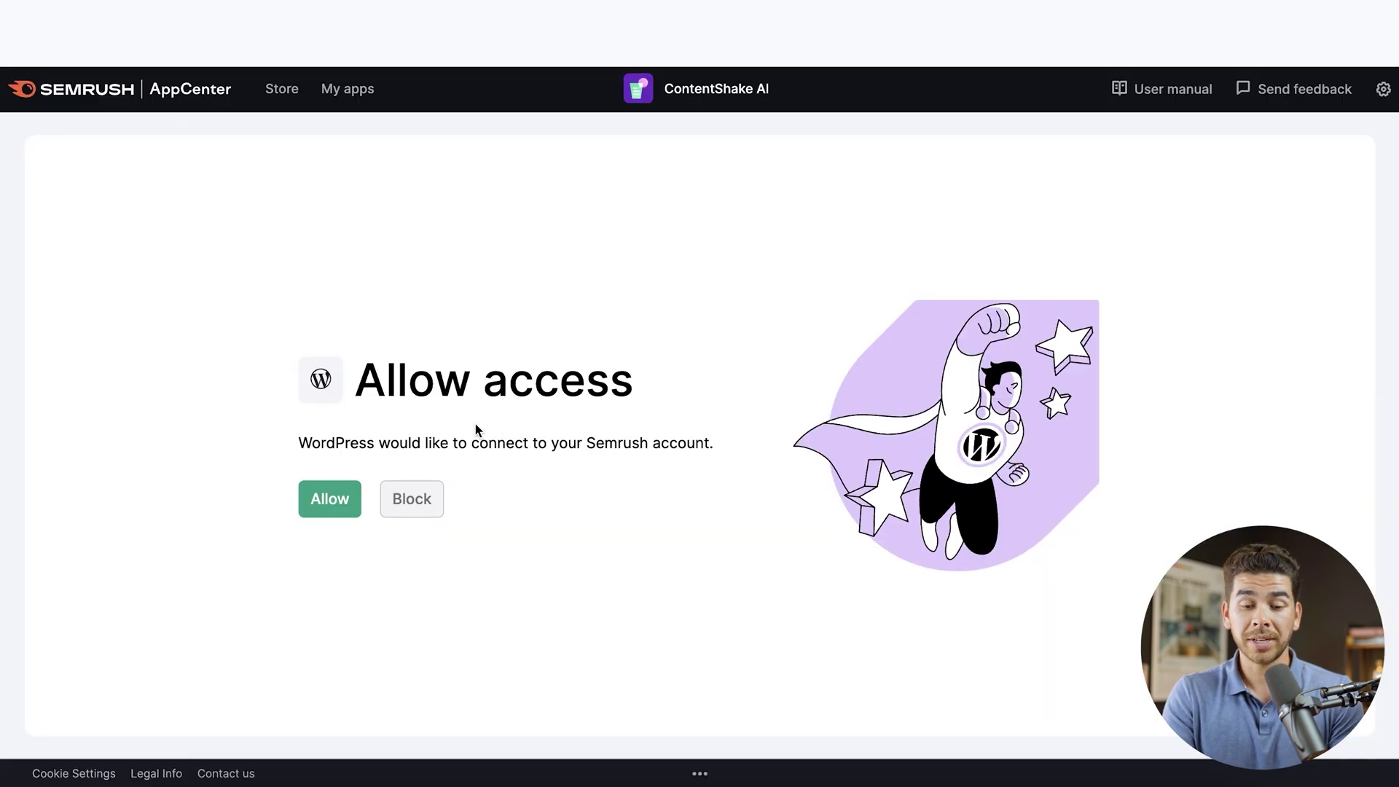
left_click(340, 512)
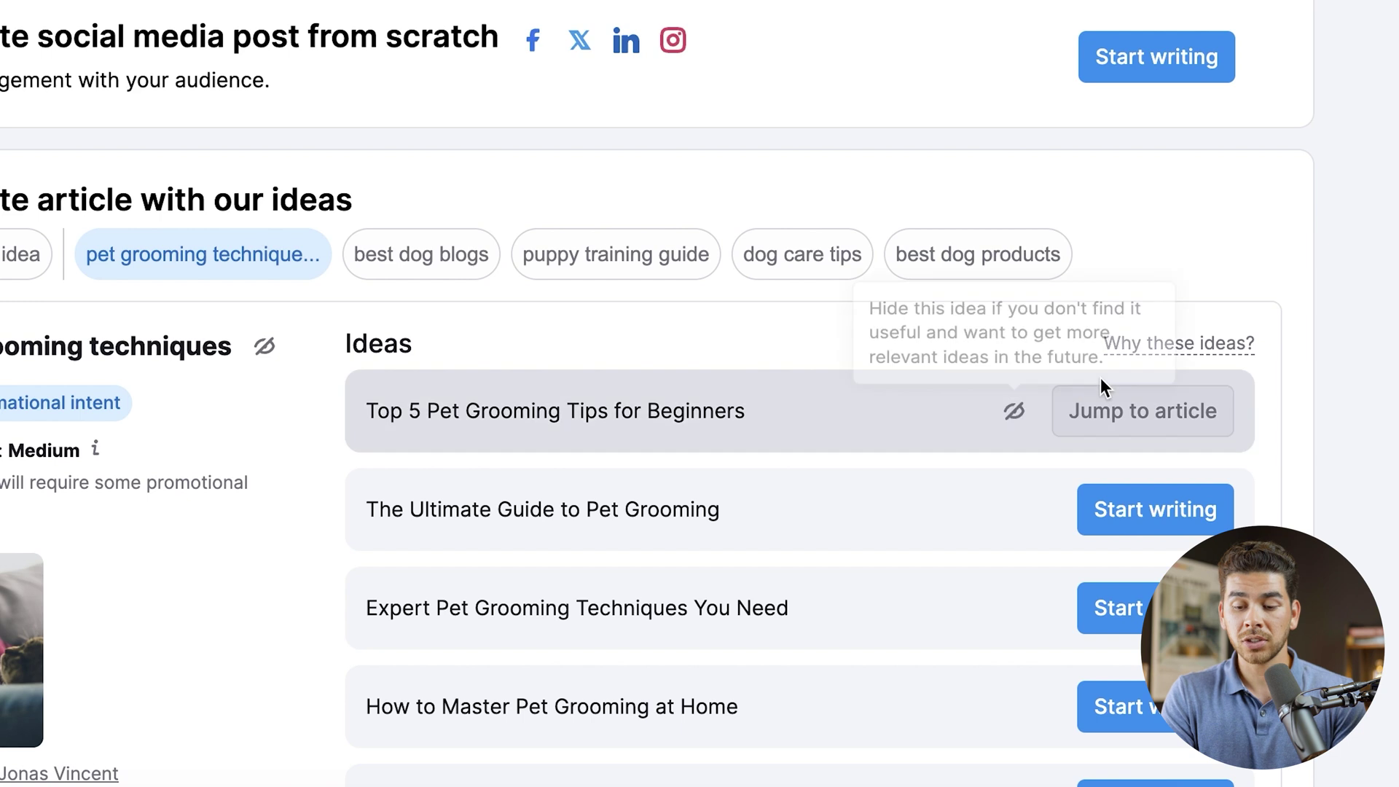
left_click(1133, 428)
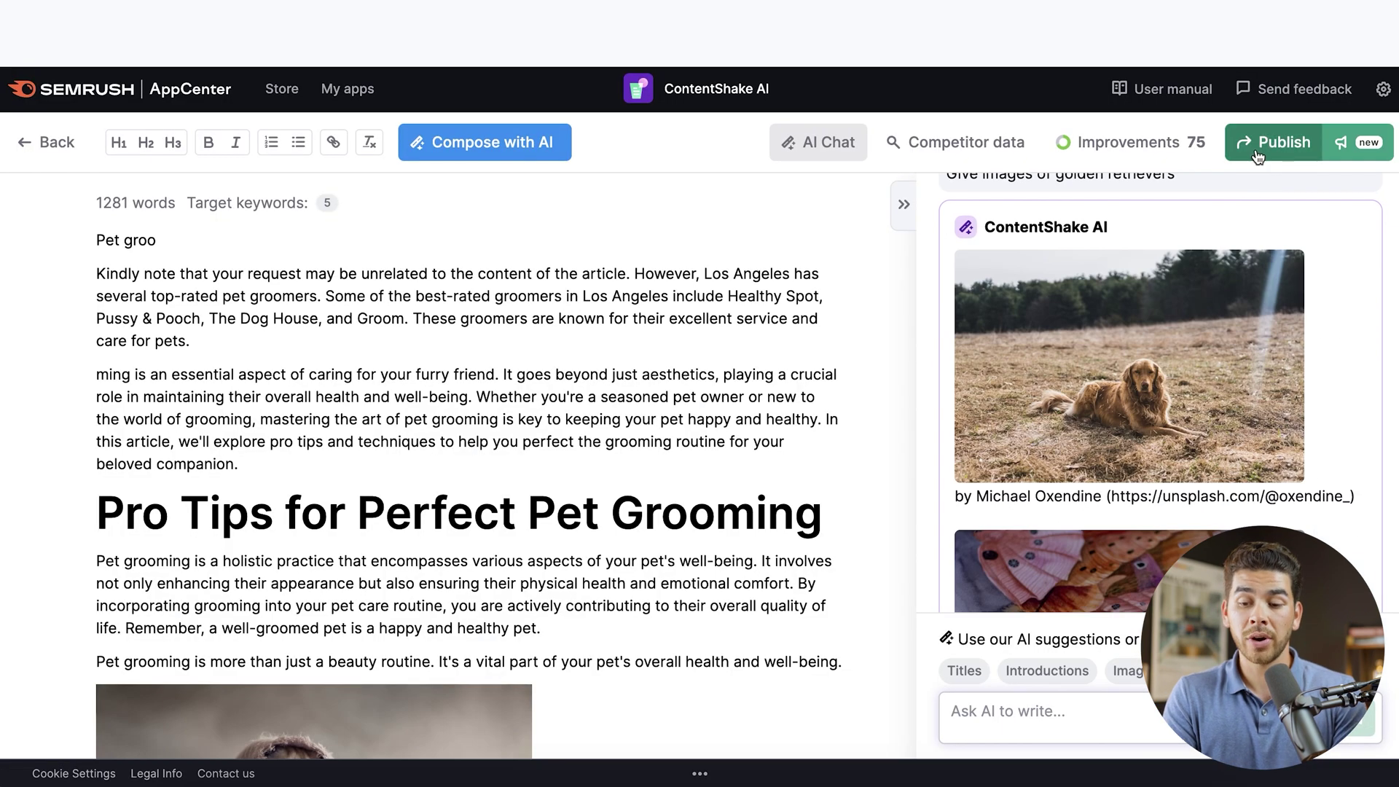
- Publish the pet grooming article to the connected samwalksdogs.com WordPress site
left_click(1258, 145)
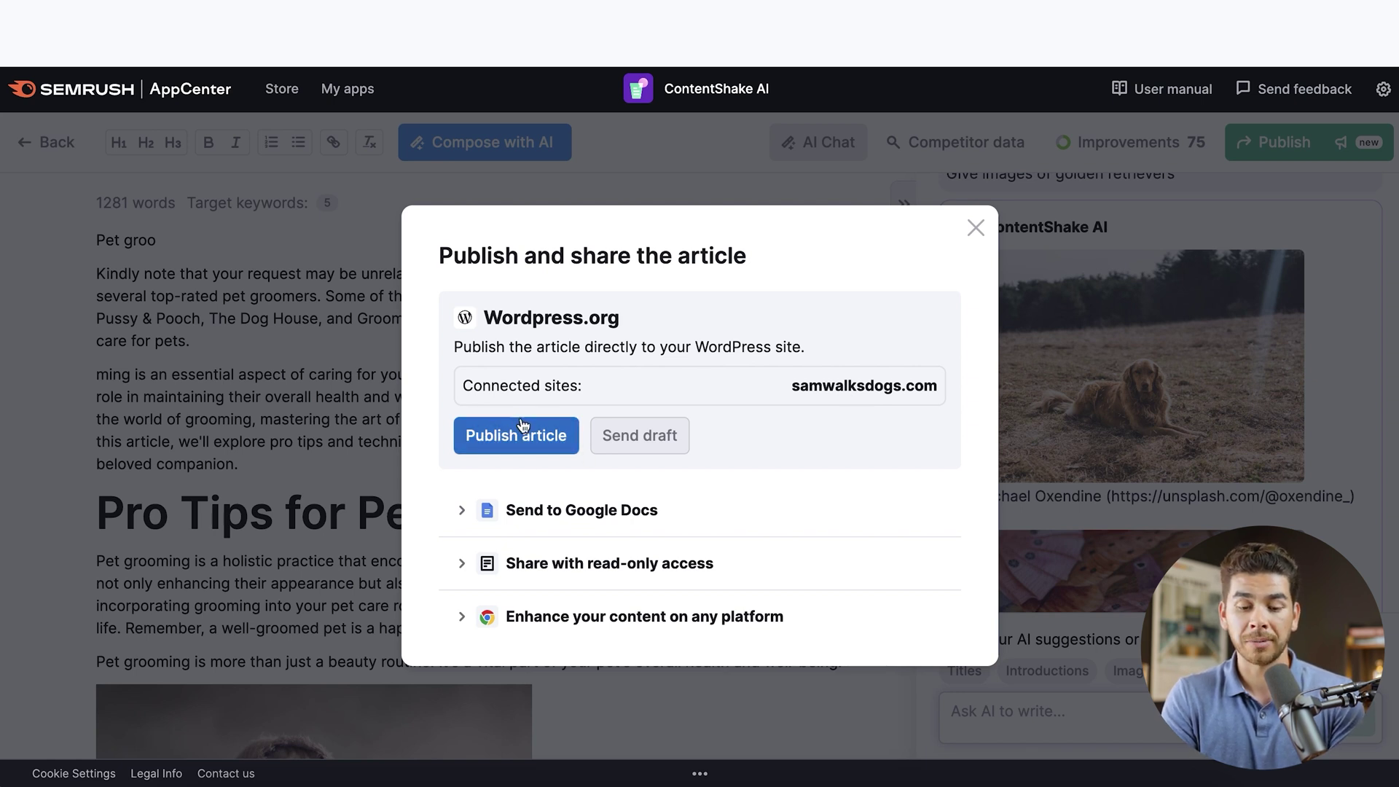
left_click(587, 502)
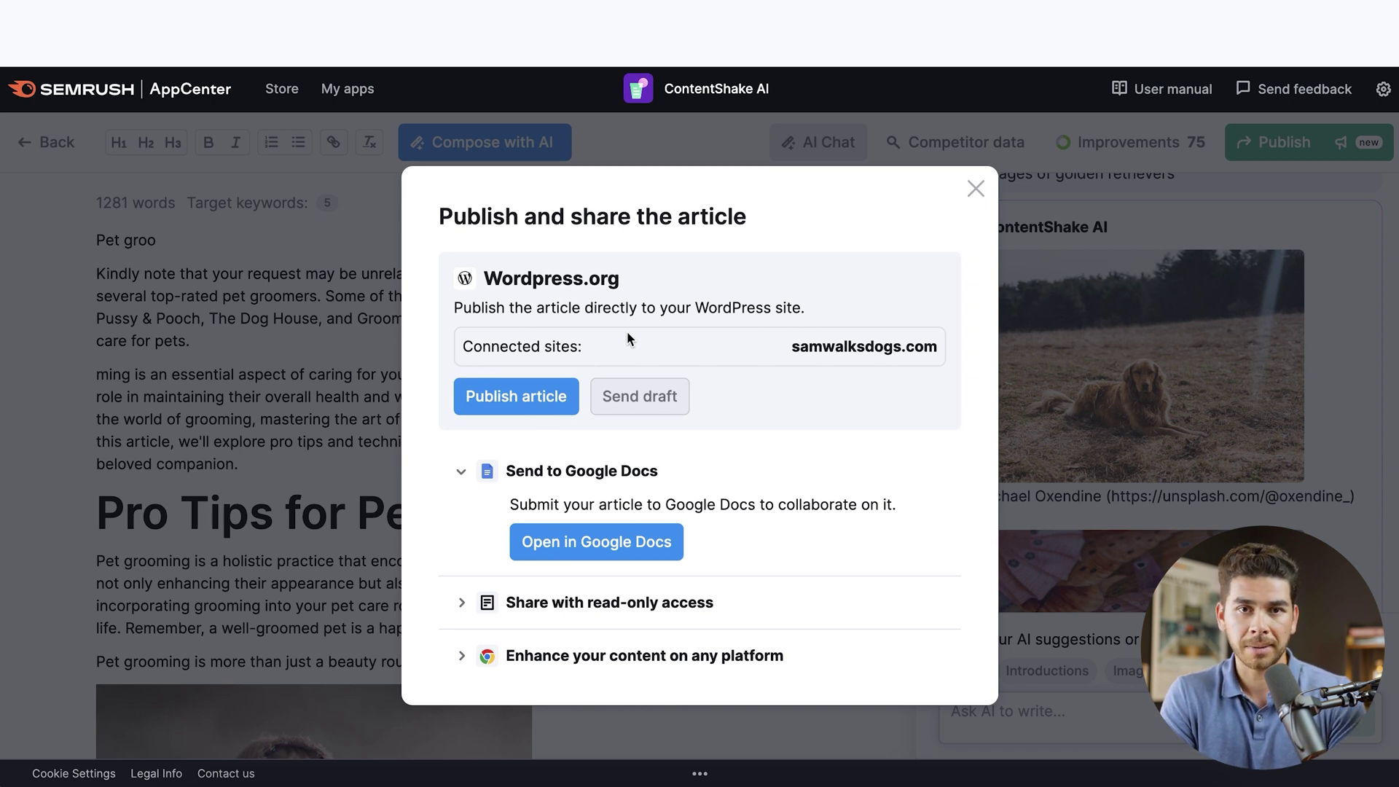
left_click(545, 404)
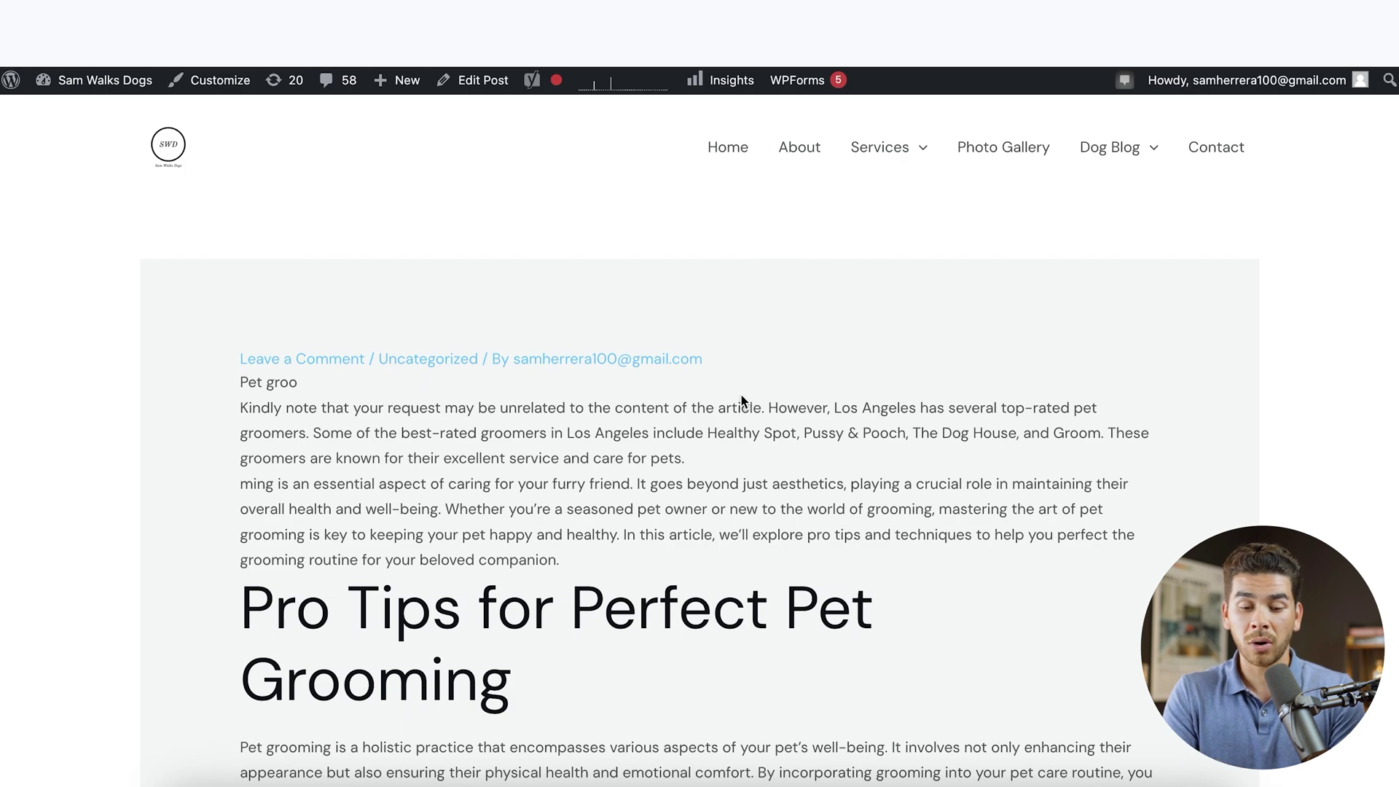
scroll(741, 400, "down", 15)
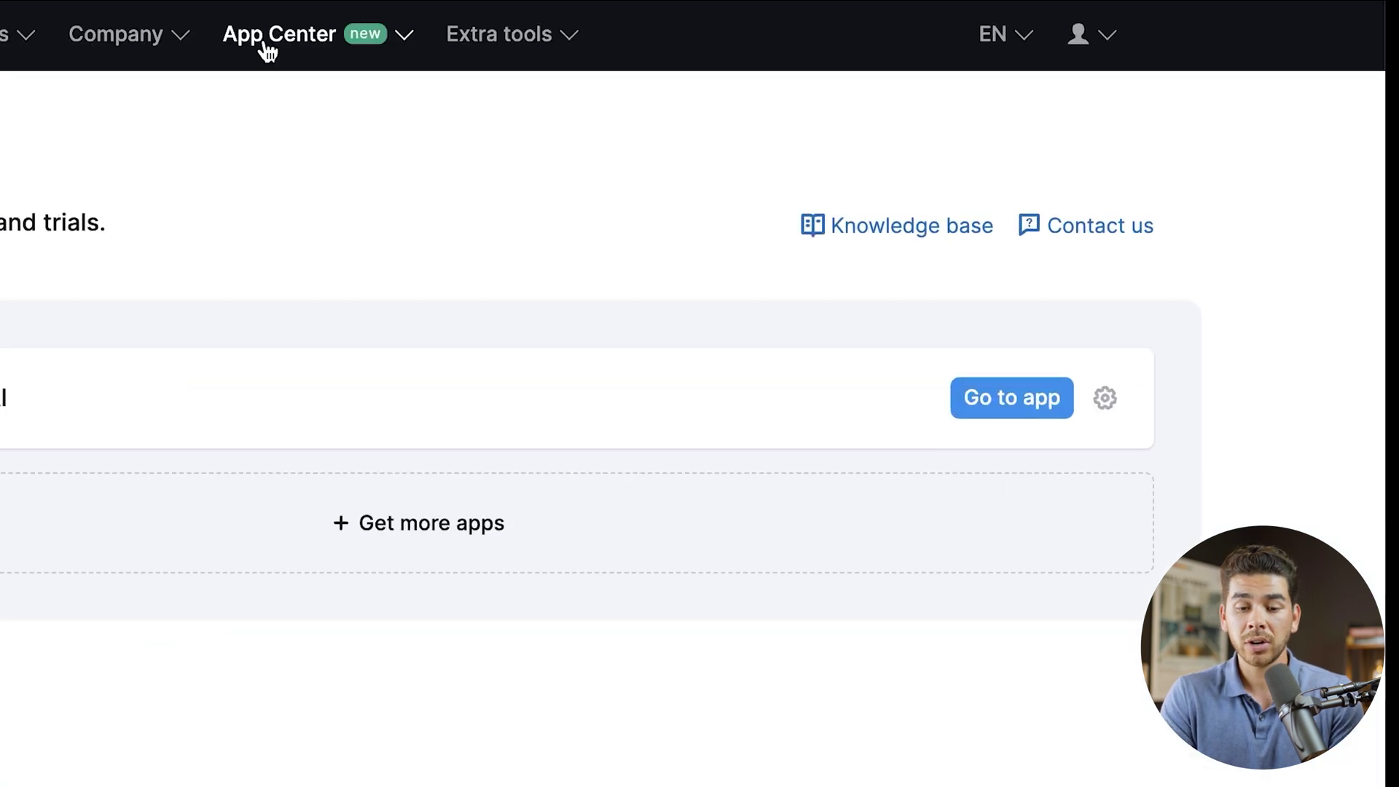
- Start a new ContentShake AI social media post targeting Facebook, Twitter, LinkedIn and Instagram
mouse_move(688, 95)
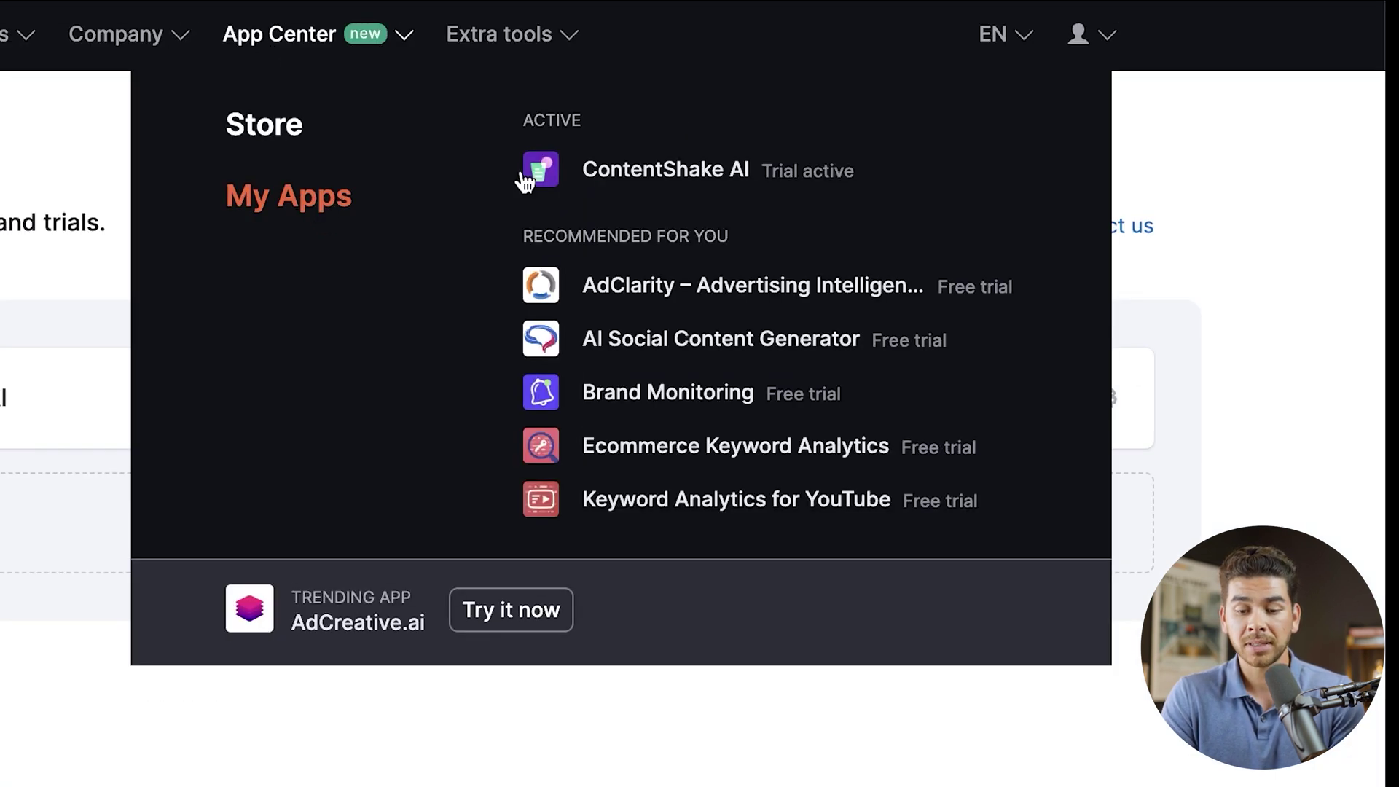
left_click(643, 175)
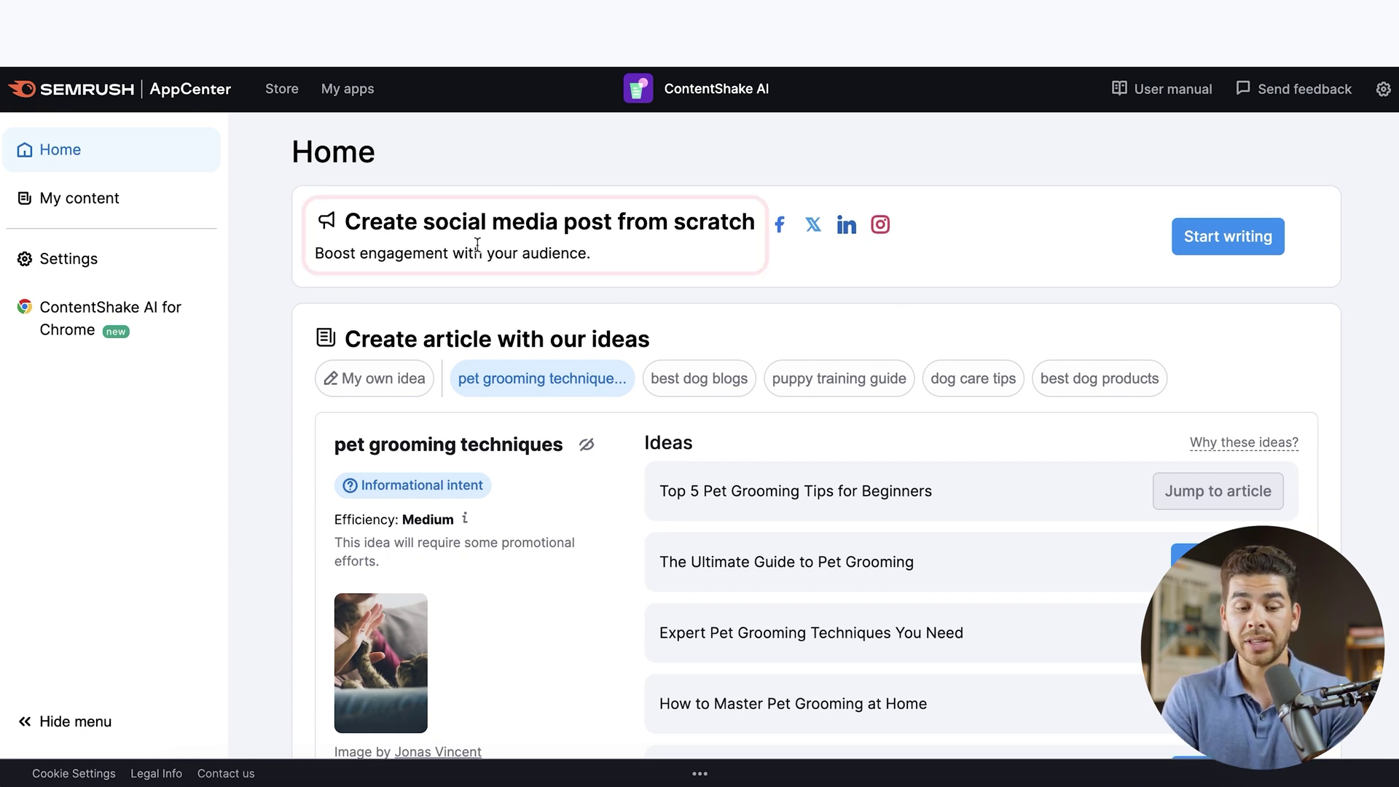
left_click(1215, 239)
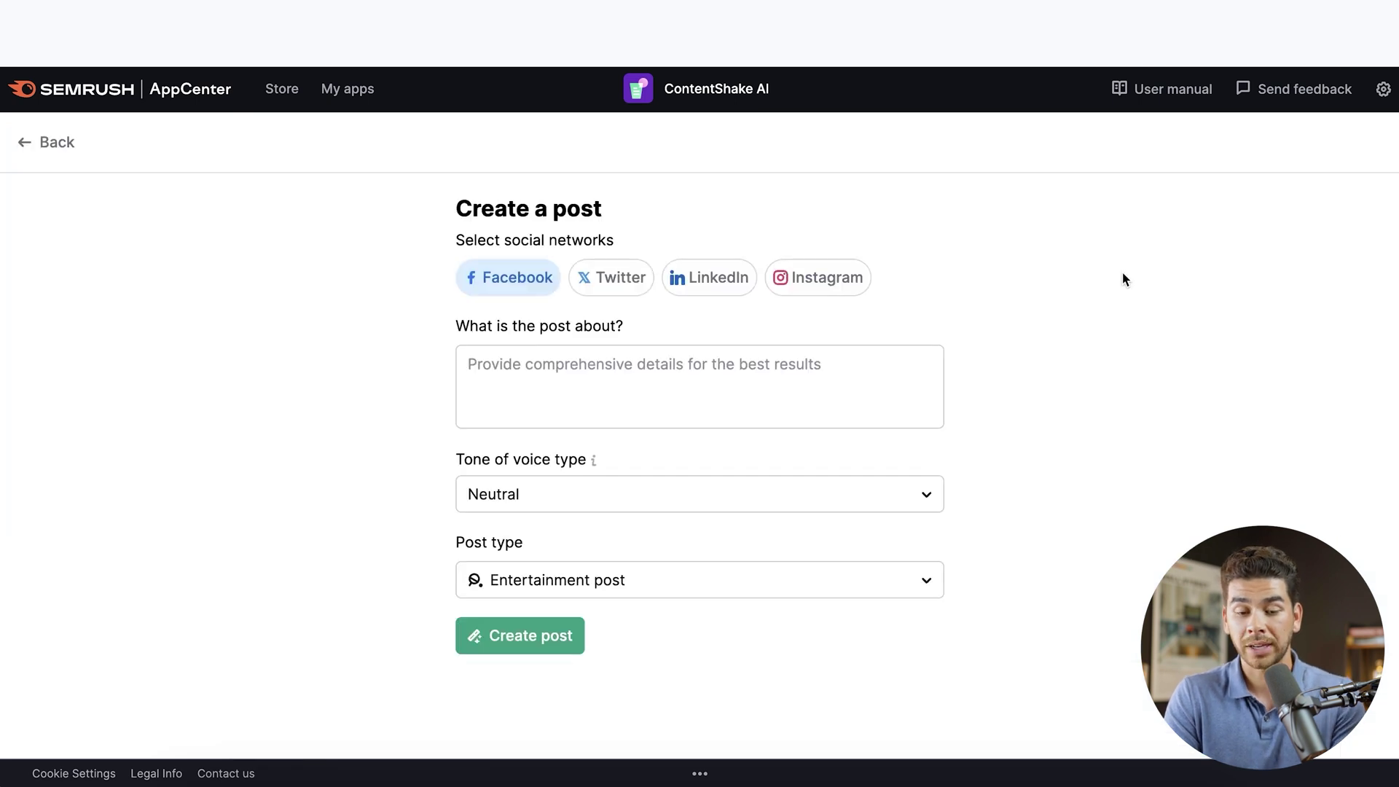
left_click(587, 191)
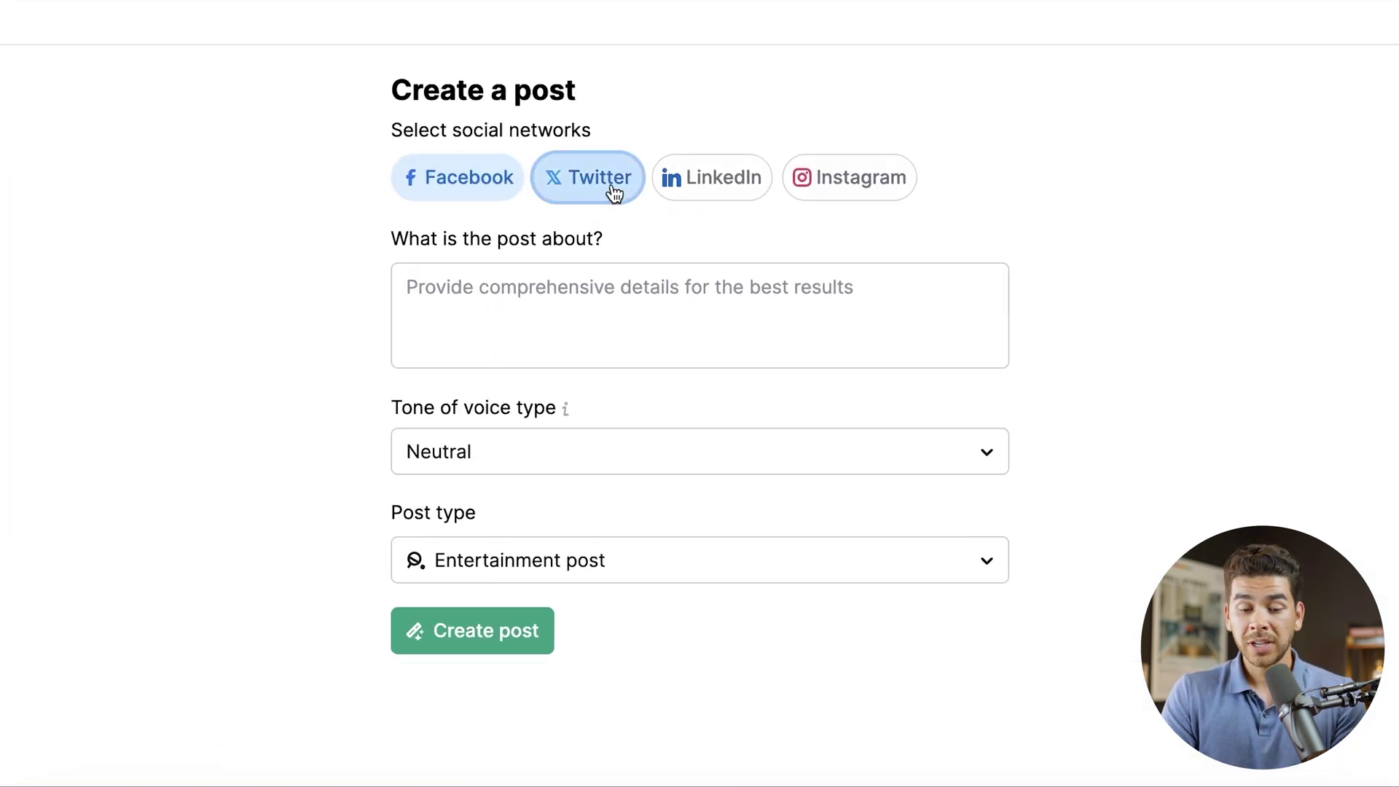
left_click(715, 187)
left_click(827, 187)
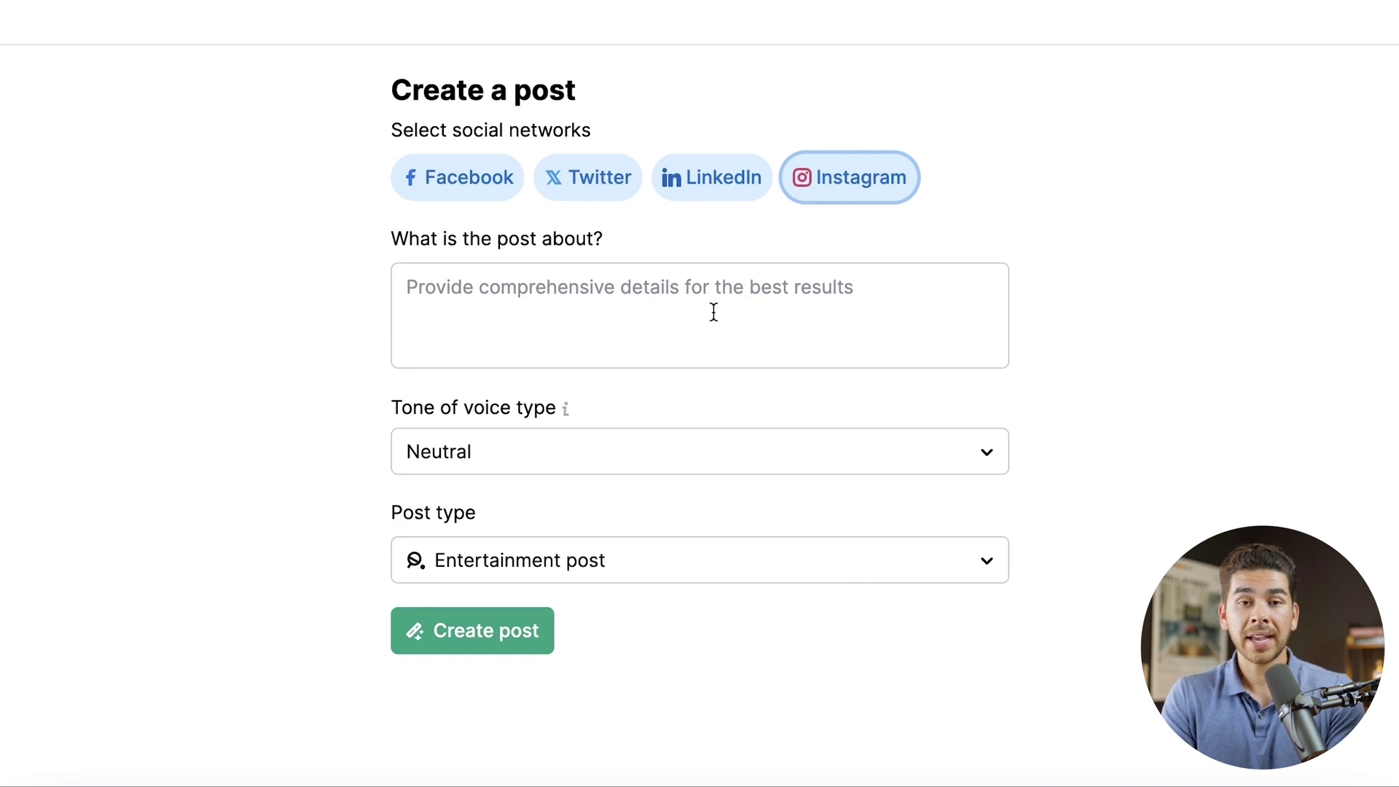
- Generate Somewhat casual Sales posts about the best dog grooming services in Los Angeles
left_click(591, 307)
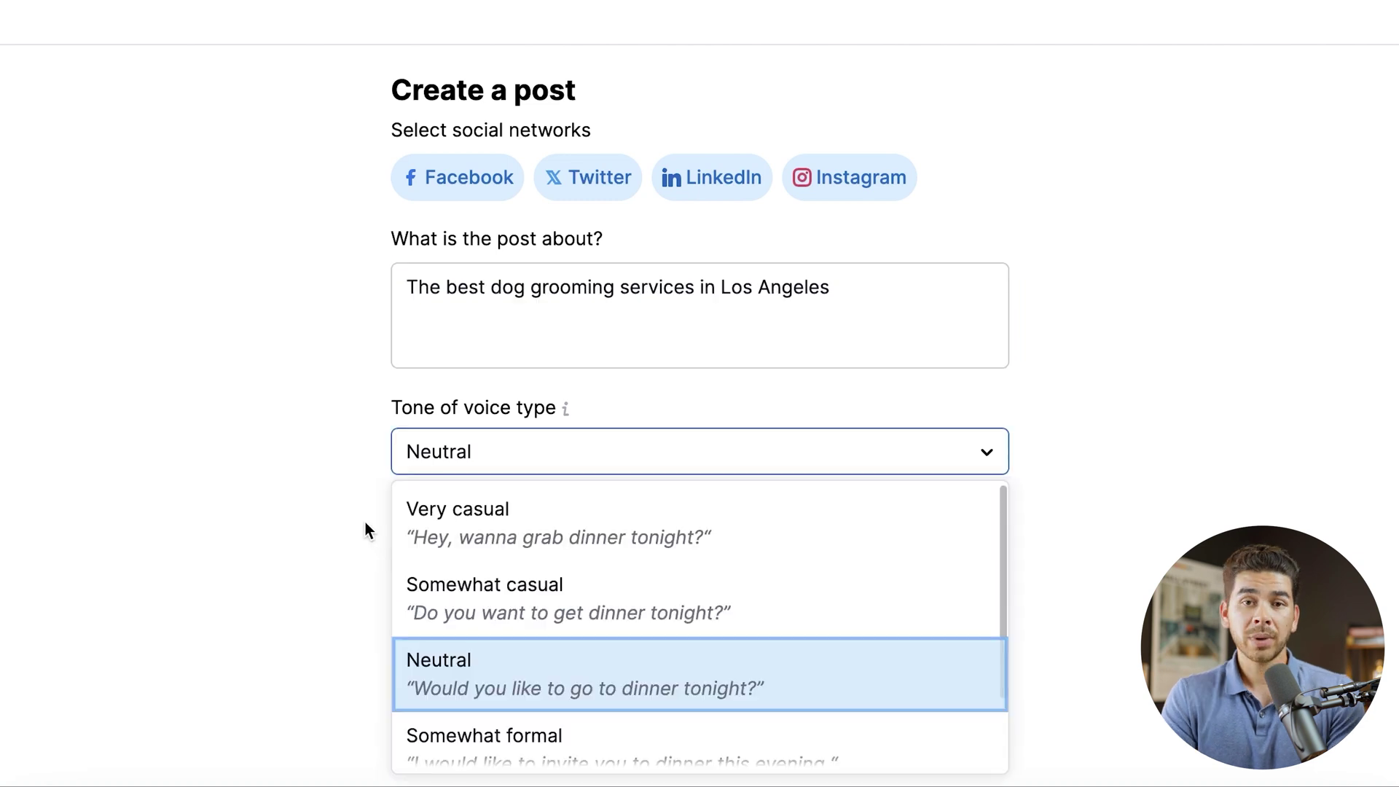
left_click(361, 506)
left_click(527, 465)
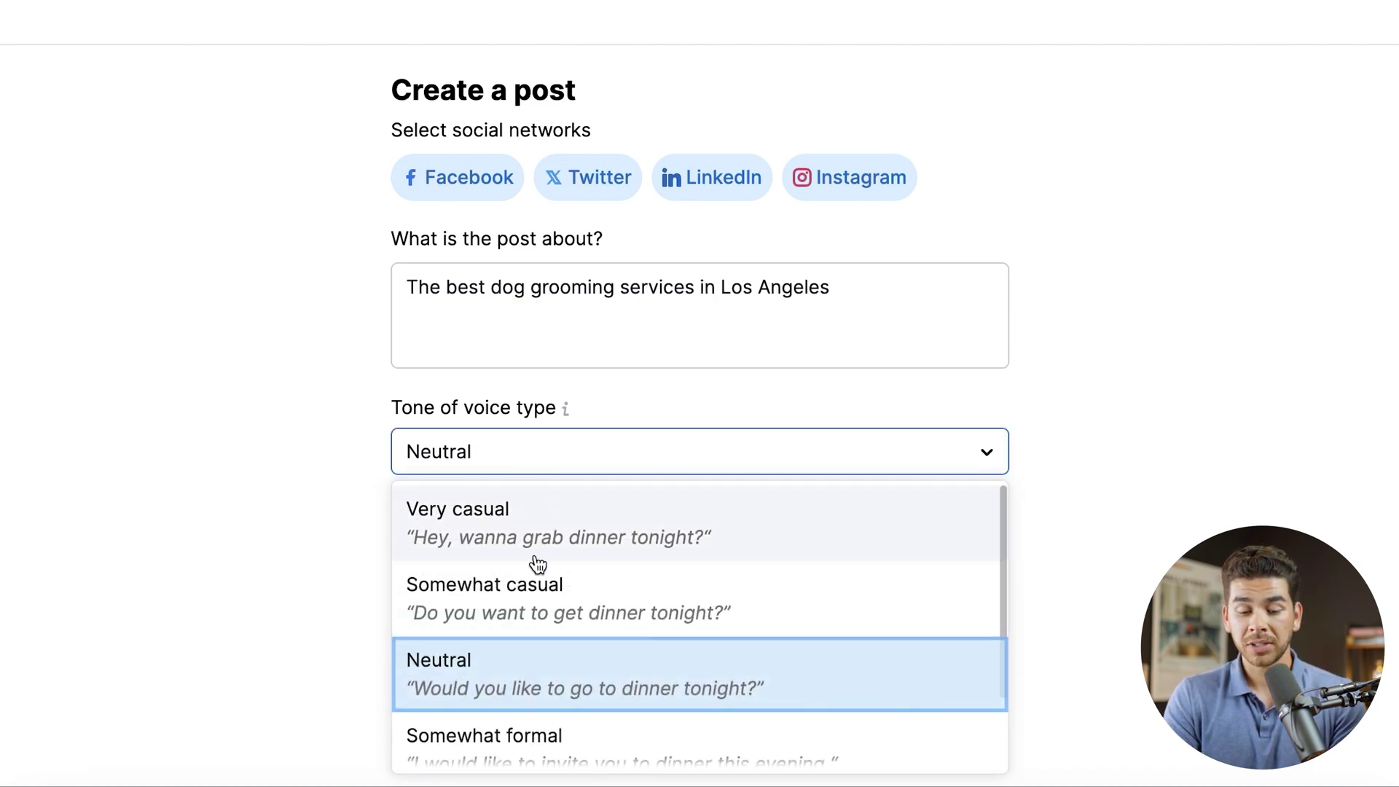
left_click(602, 612)
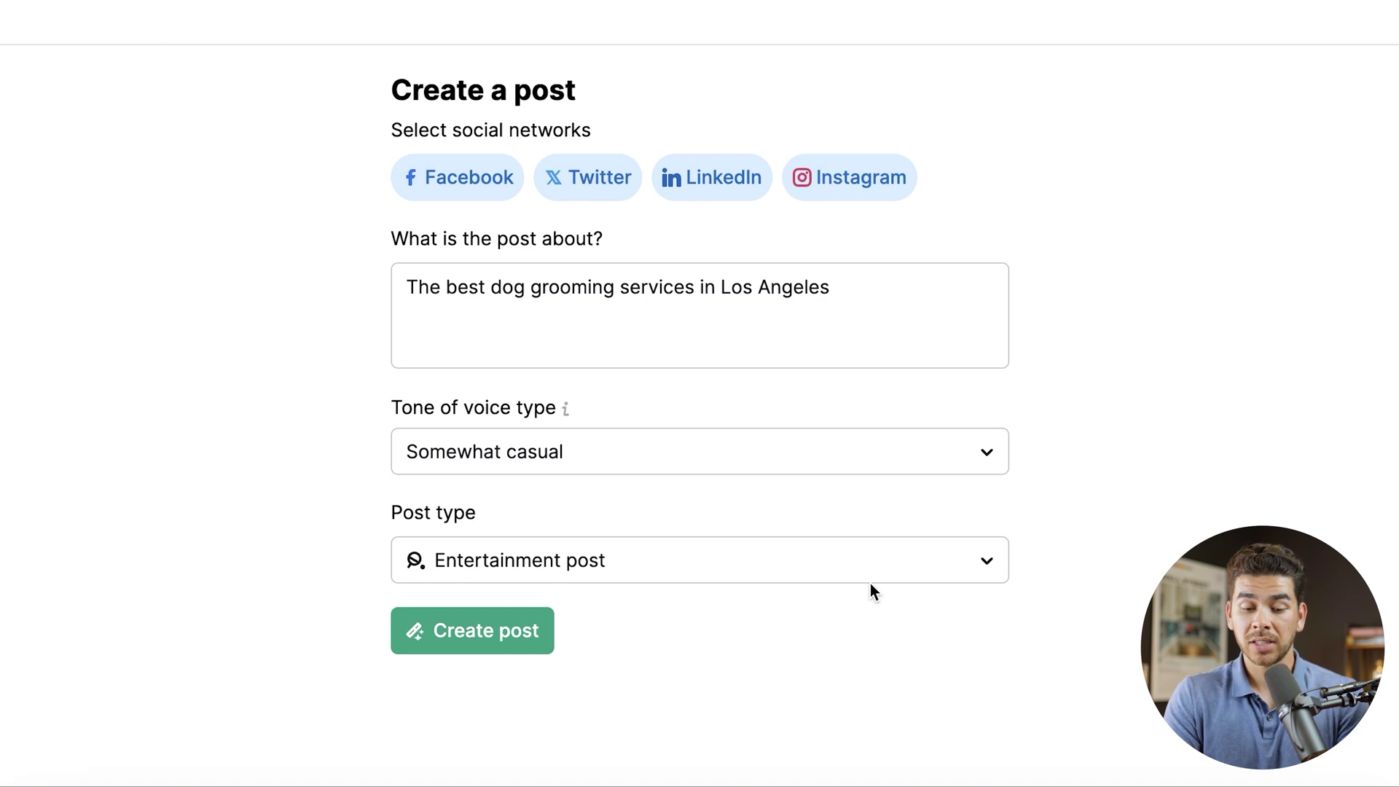
left_click(833, 567)
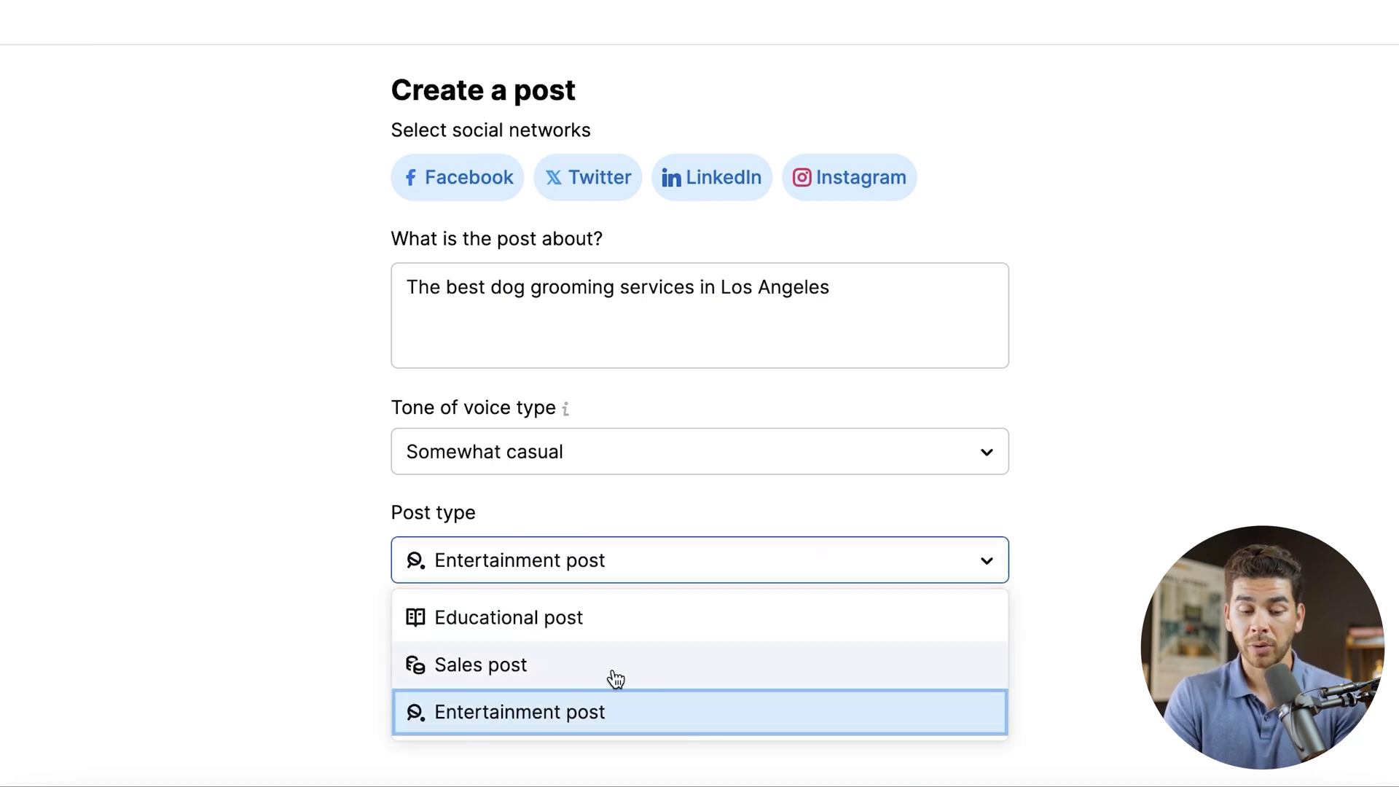
left_click(539, 681)
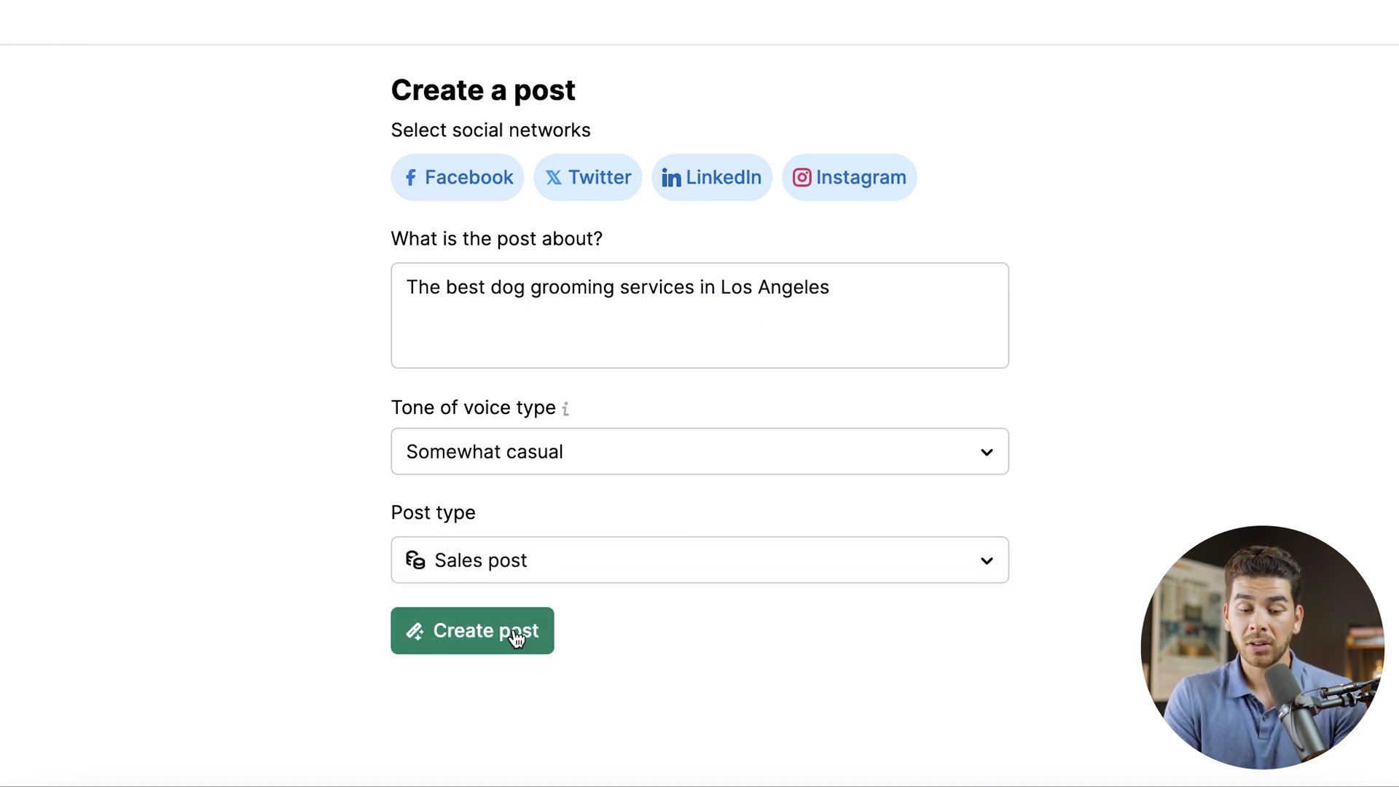
left_click(515, 635)
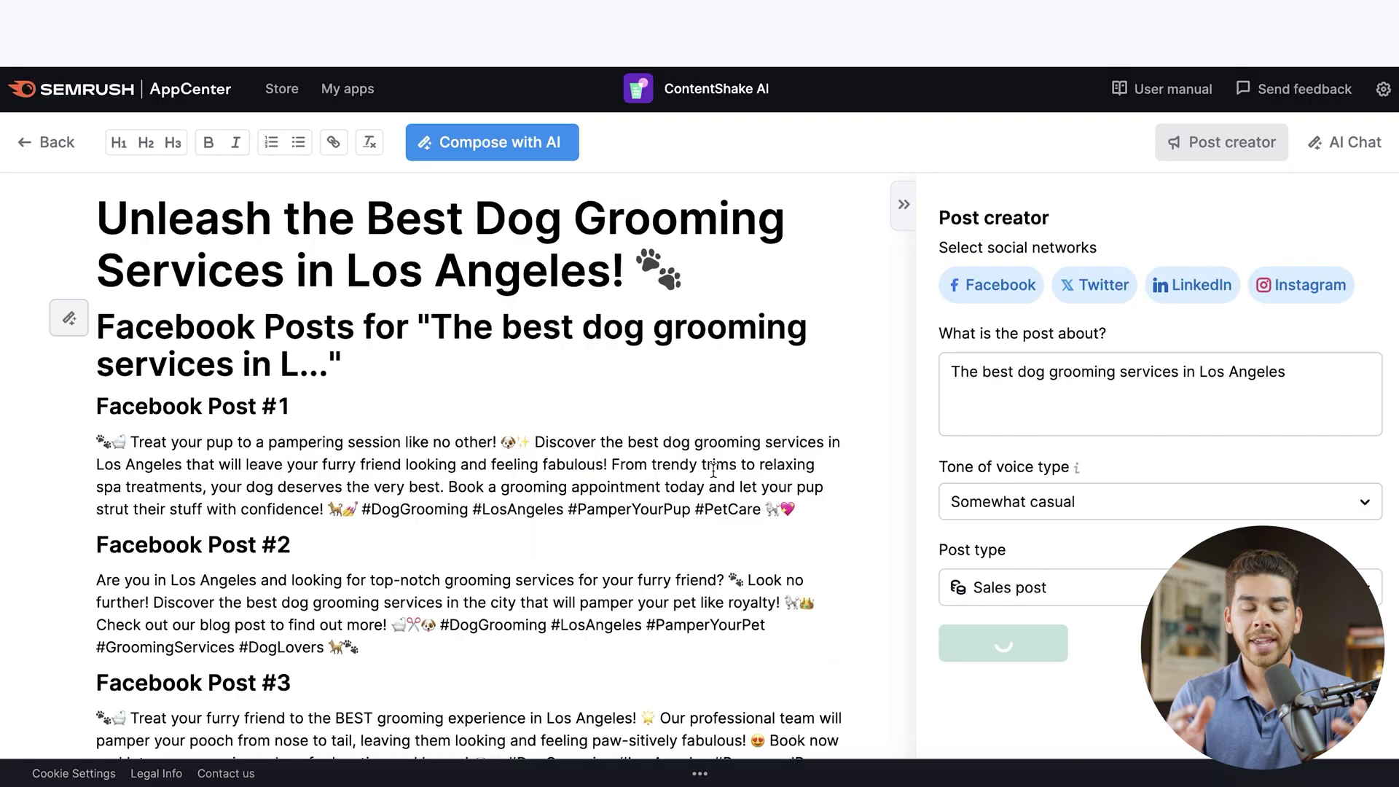